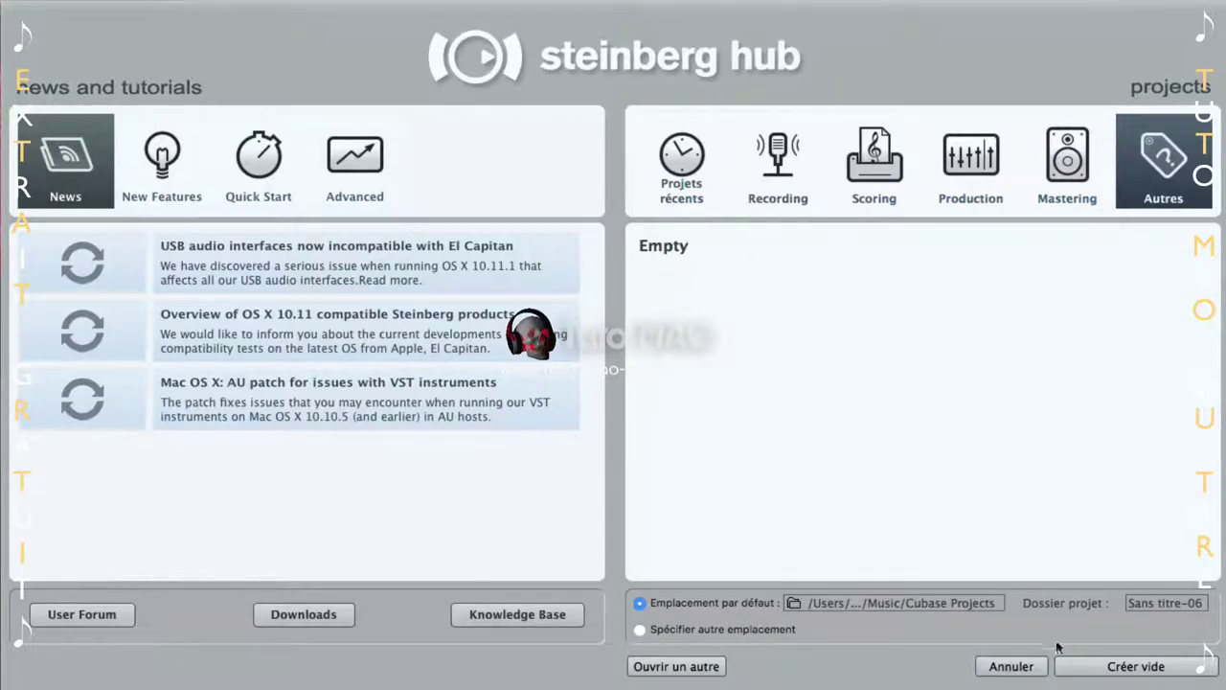
Dismiss the project hub without creating a project and change the VST audio system's ASIO driver to Universal Audio Apollo in the device setup
left_click(1007, 667)
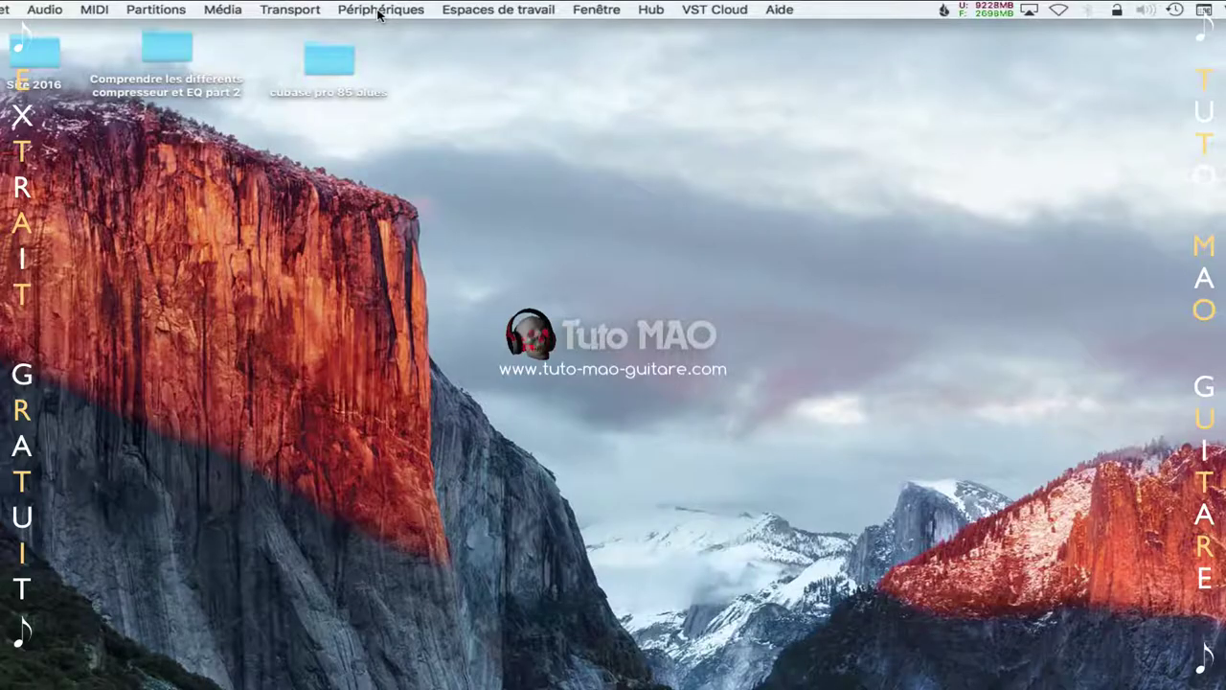
left_click(379, 11)
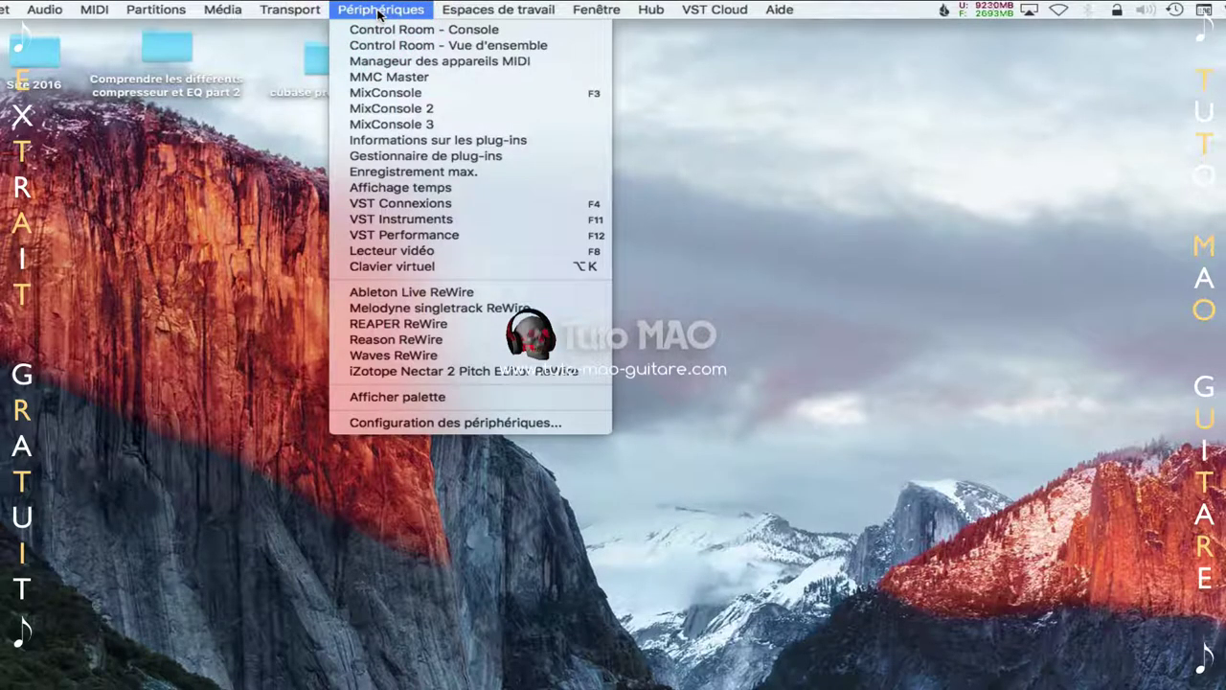
left_click(499, 422)
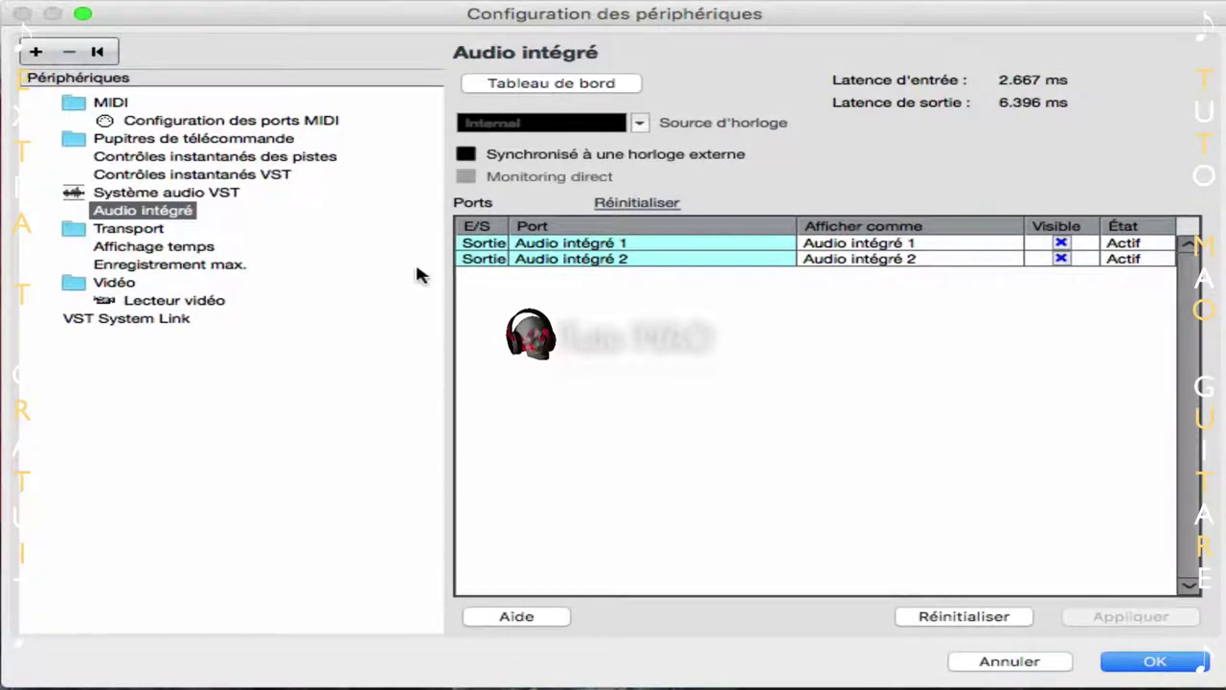
left_click(159, 194)
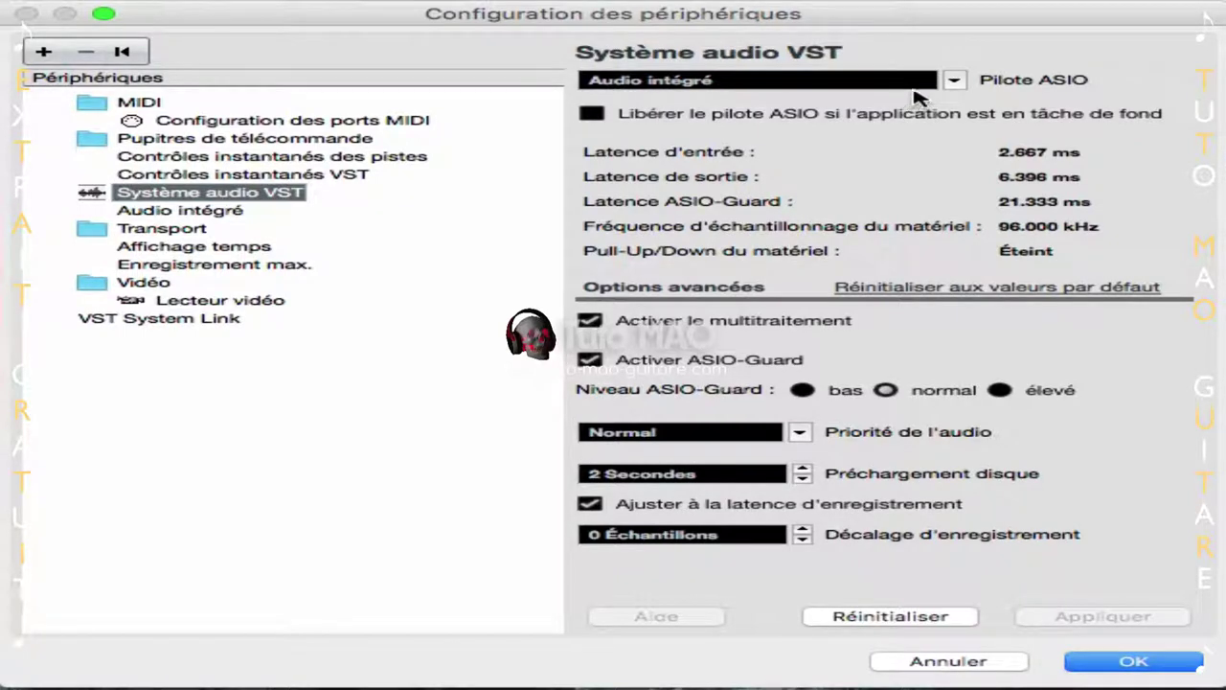
left_click(950, 82)
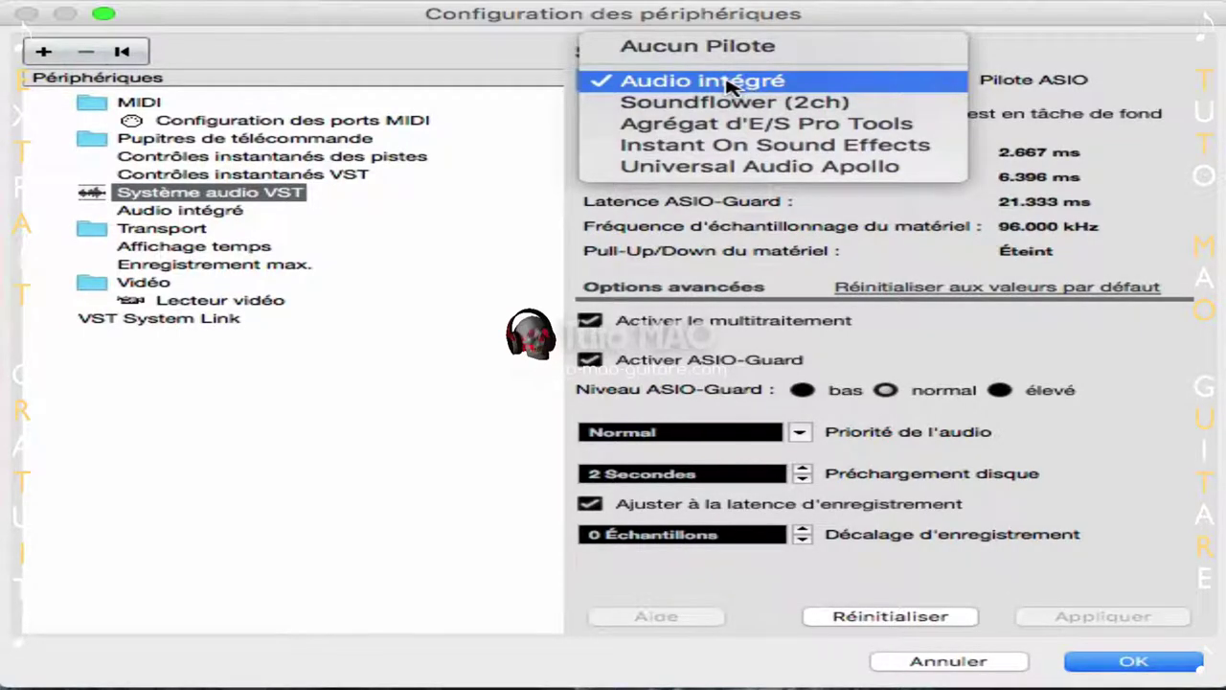
left_click(751, 167)
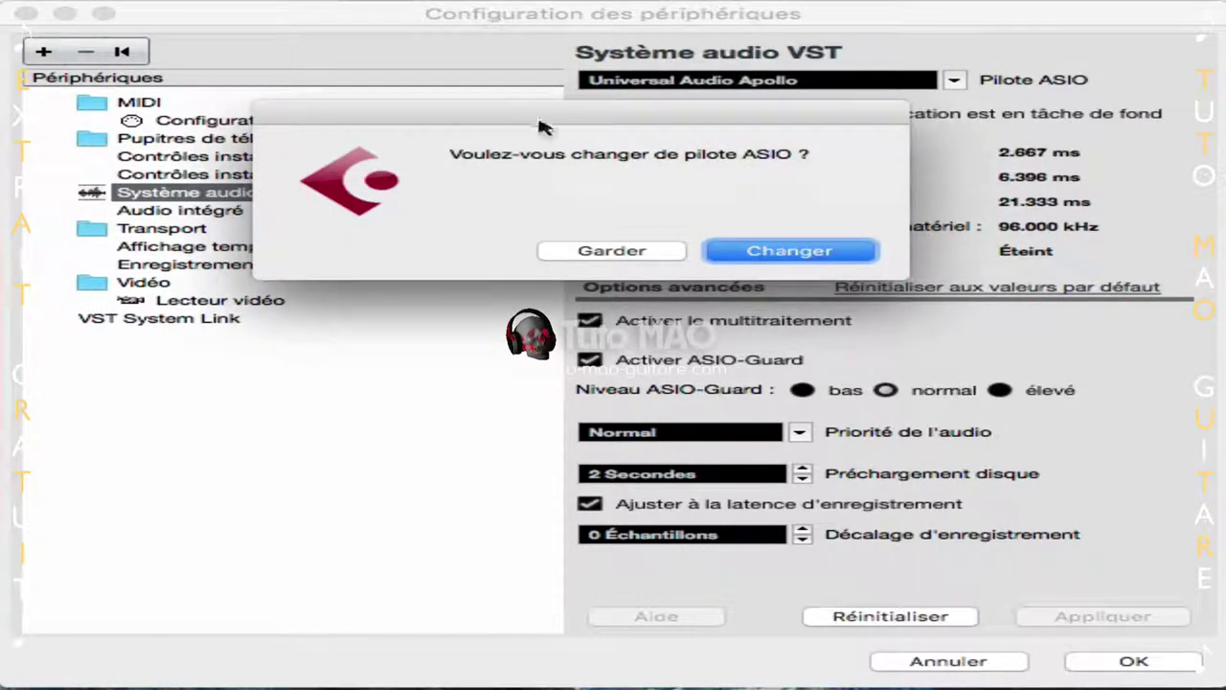
left_click(813, 251)
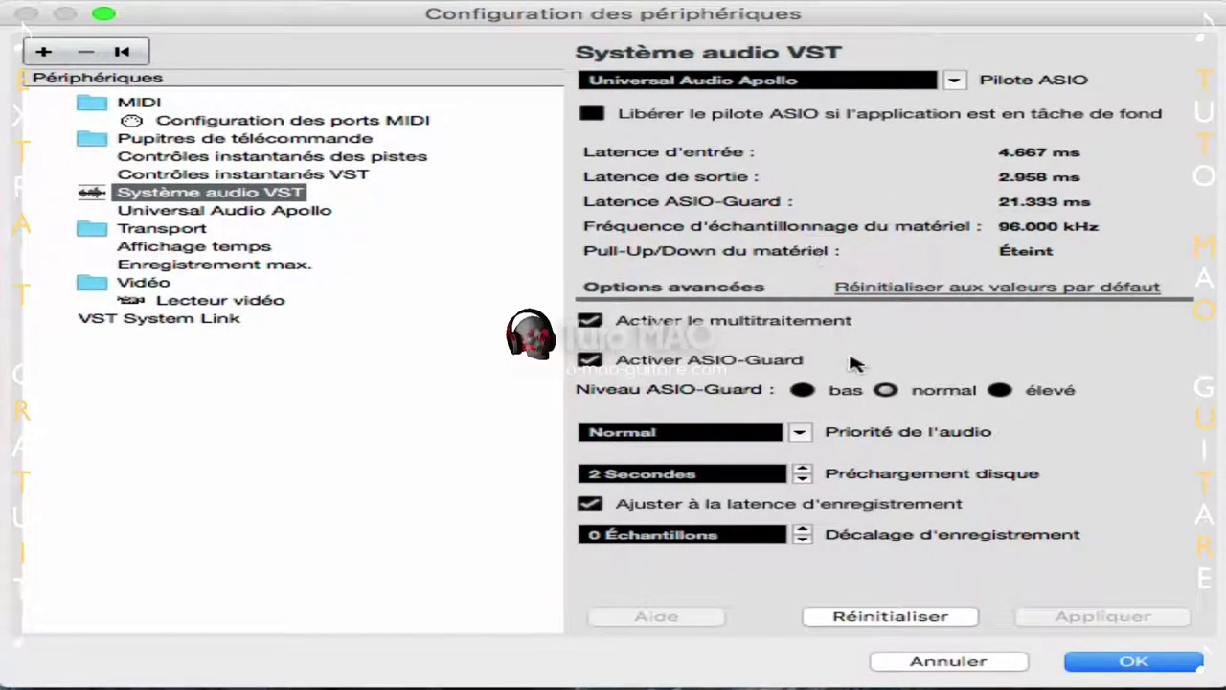
left_click(902, 328)
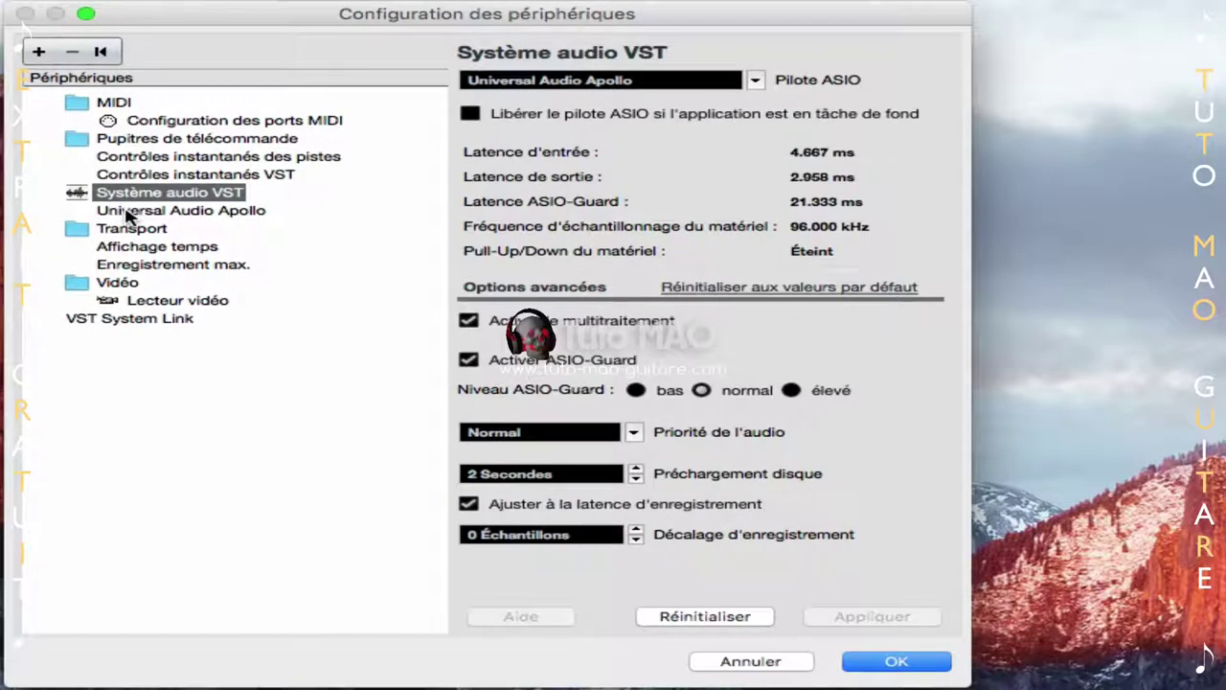
Set the Universal Audio Apollo's buffer size to 128 samples in its CoreAudio device settings
left_click(128, 213)
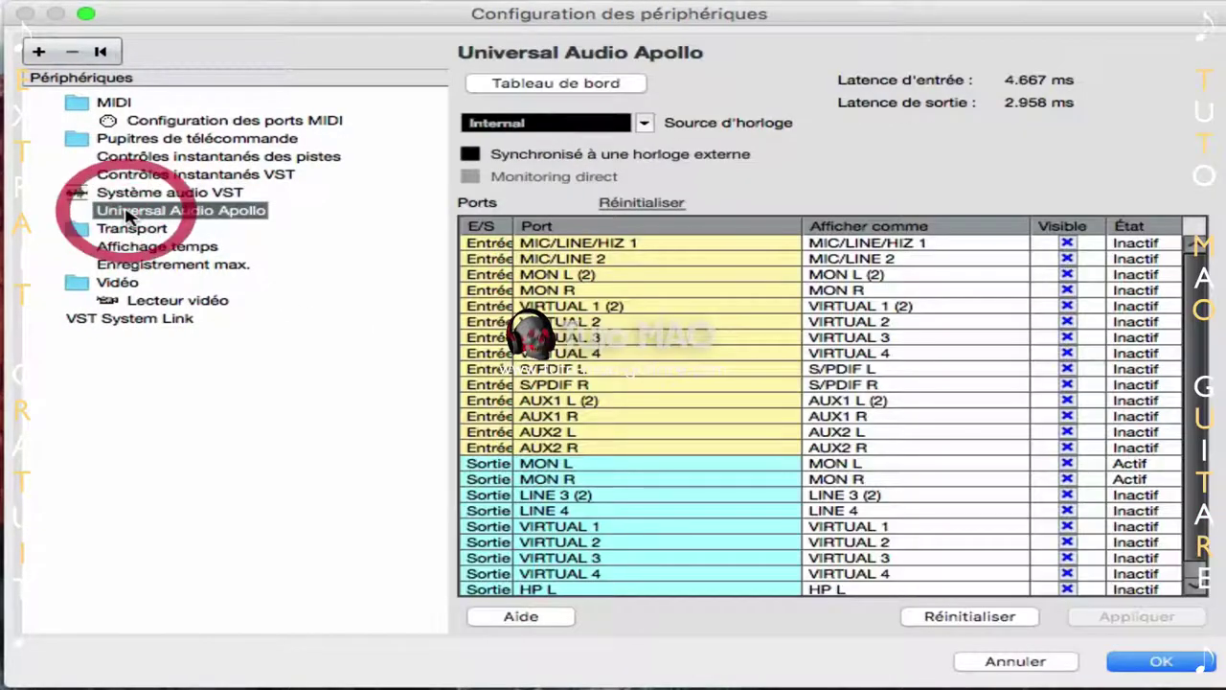
left_click(570, 84)
left_click_drag(0, 24, 658, 153)
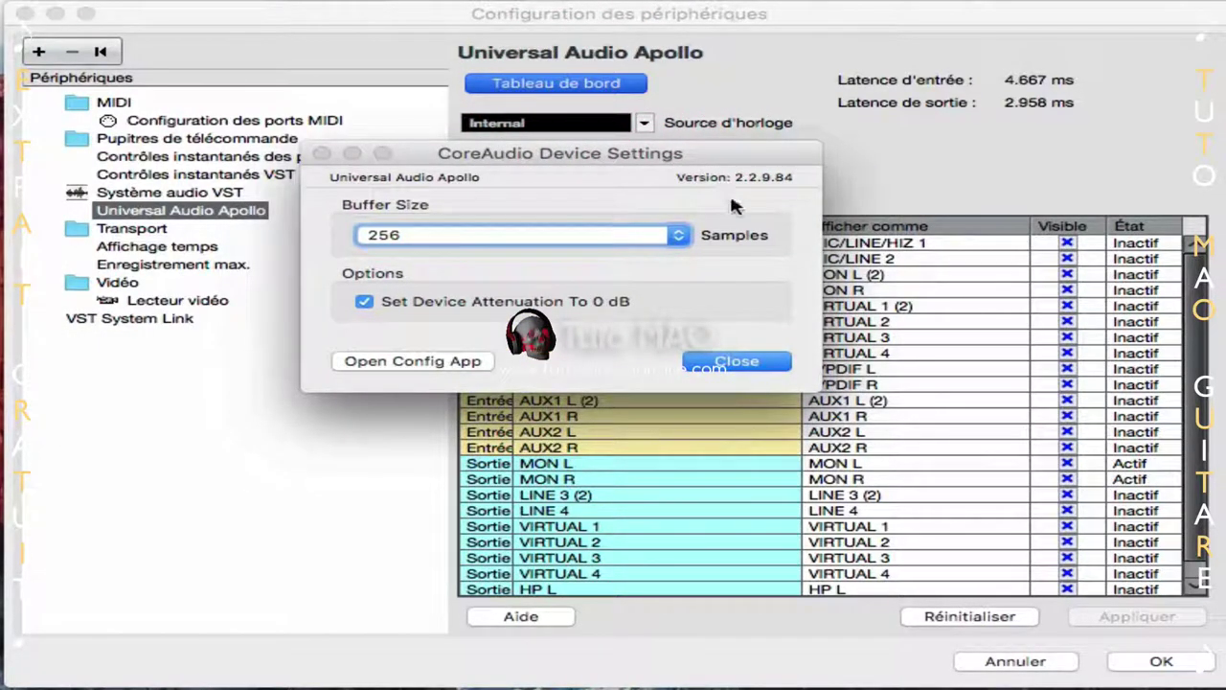
left_click(454, 237)
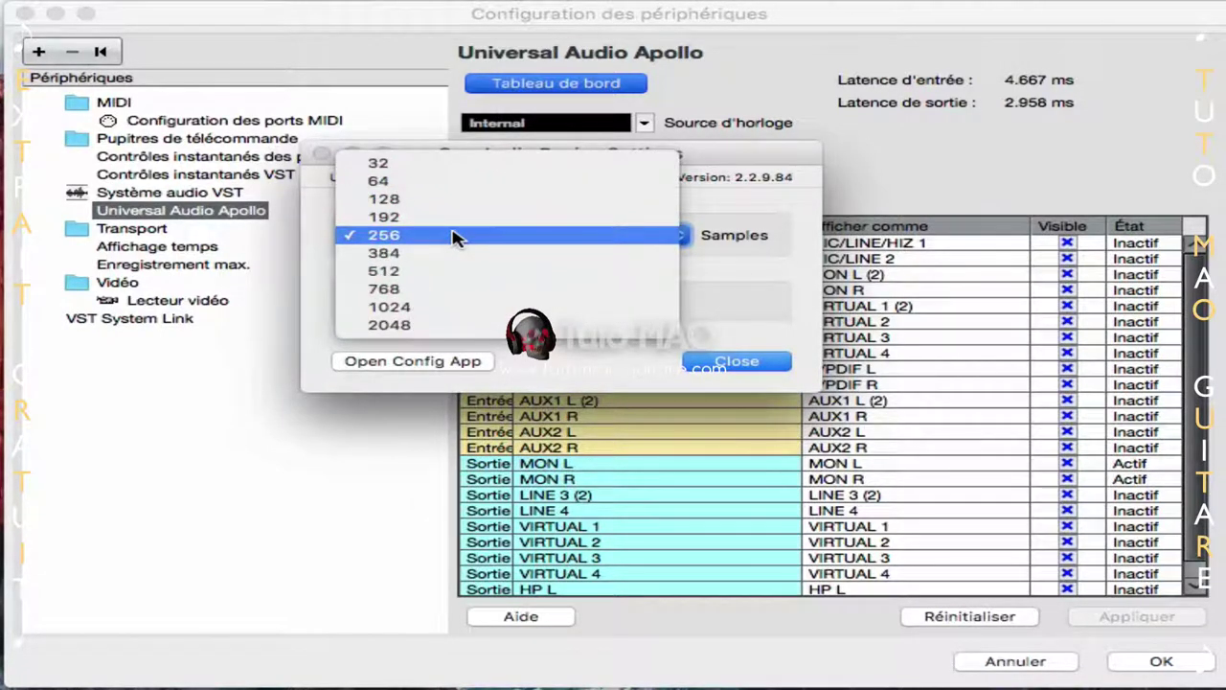
left_click(406, 201)
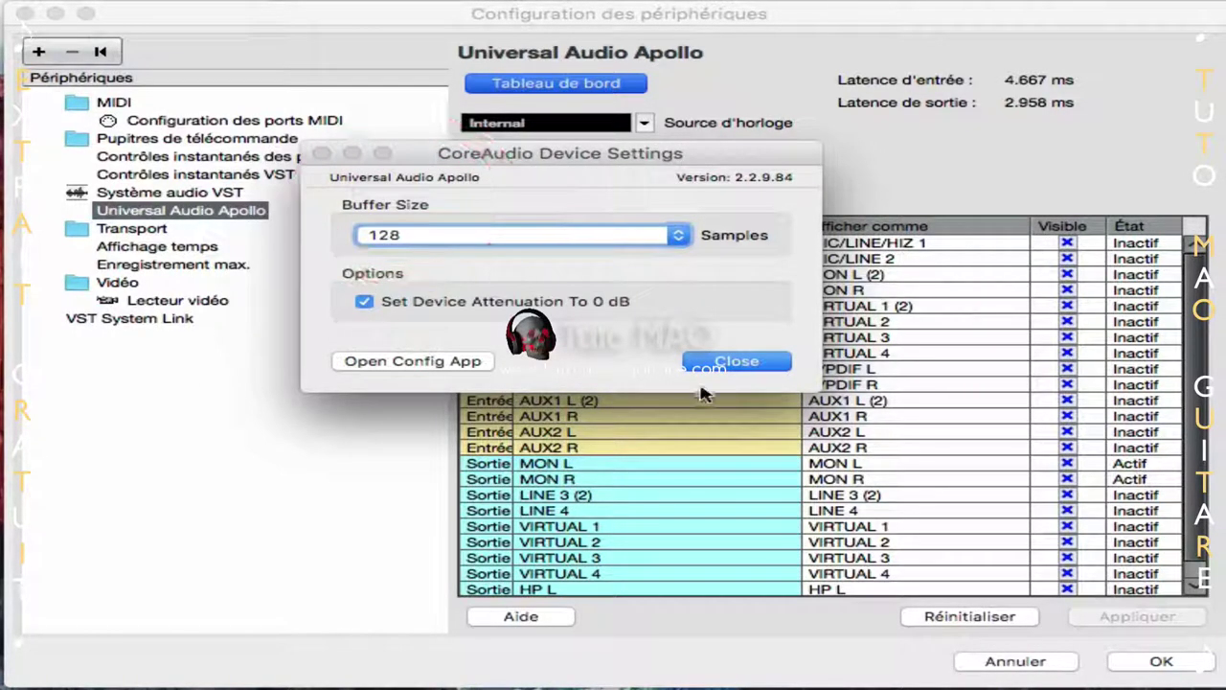
left_click(757, 362)
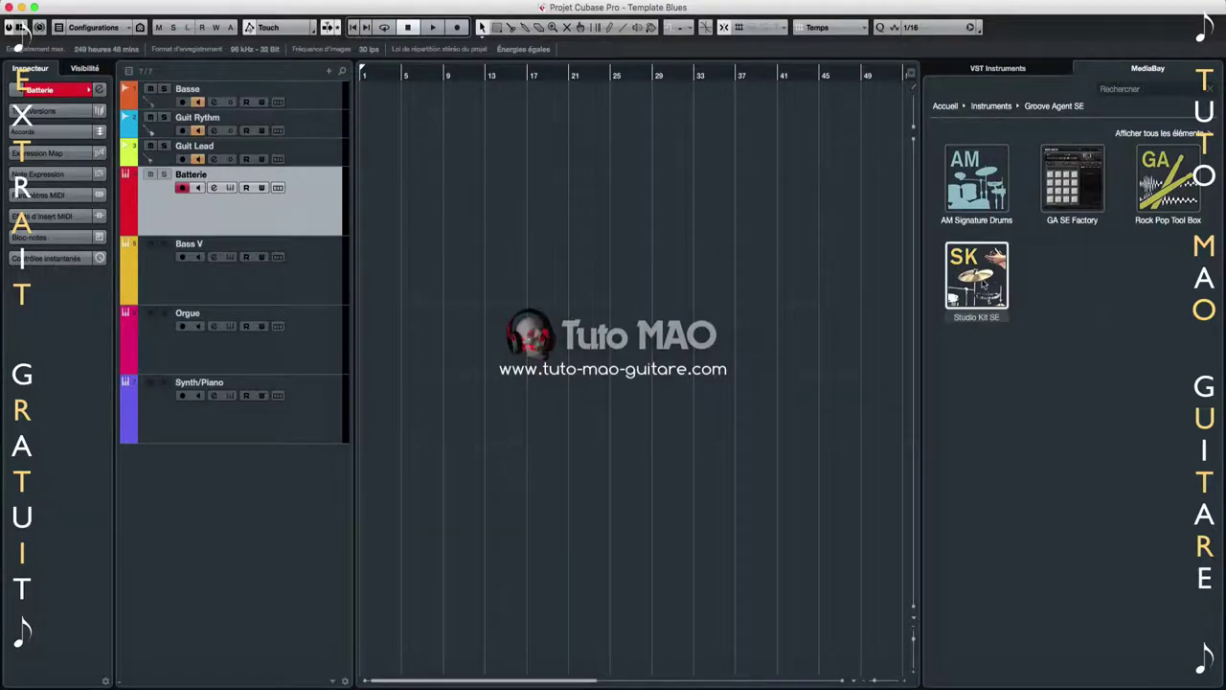
Filter Groove Agent SE's Studio Kit SE presets to the Blues Rock sub style
double_click(987, 283)
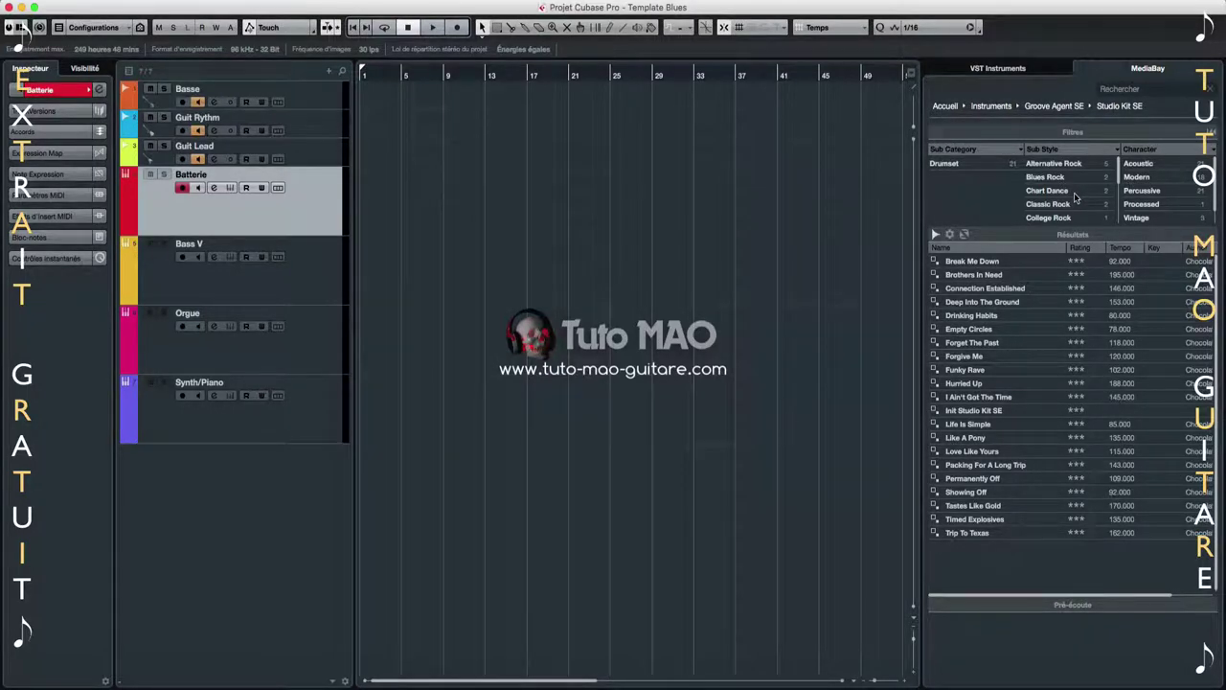
scroll(1073, 199, "down", 2)
scroll(1073, 203, "down", 1)
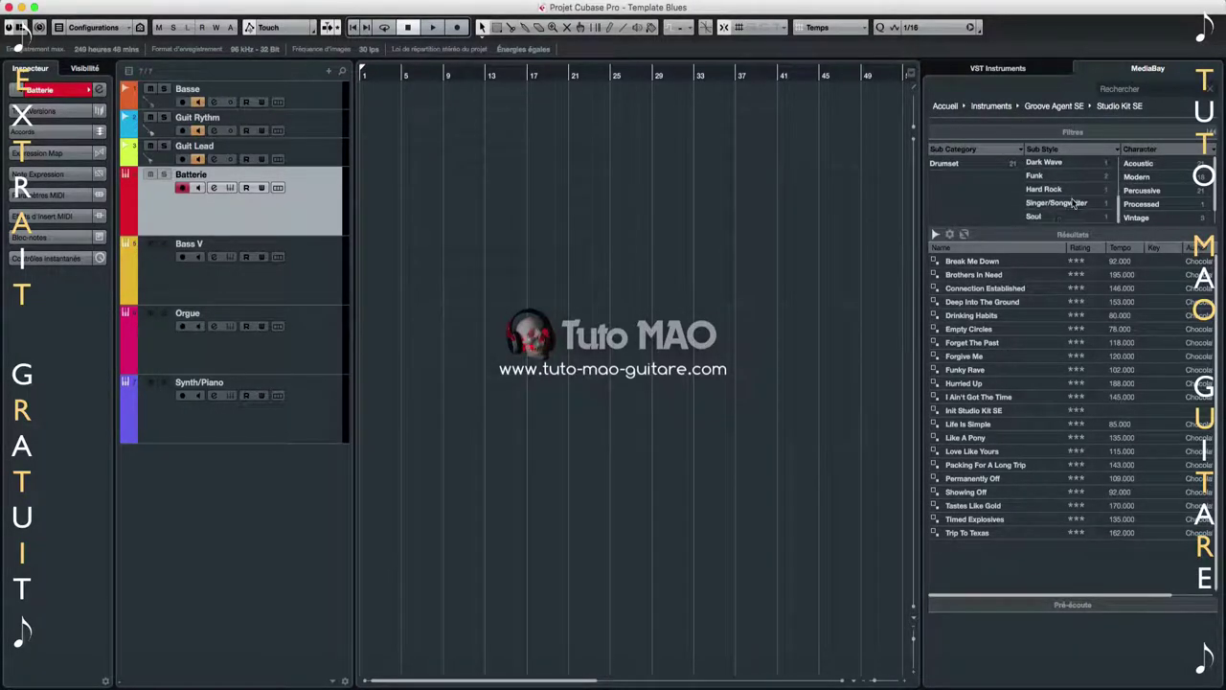
scroll(1074, 198, "up", 3)
left_click(1053, 177)
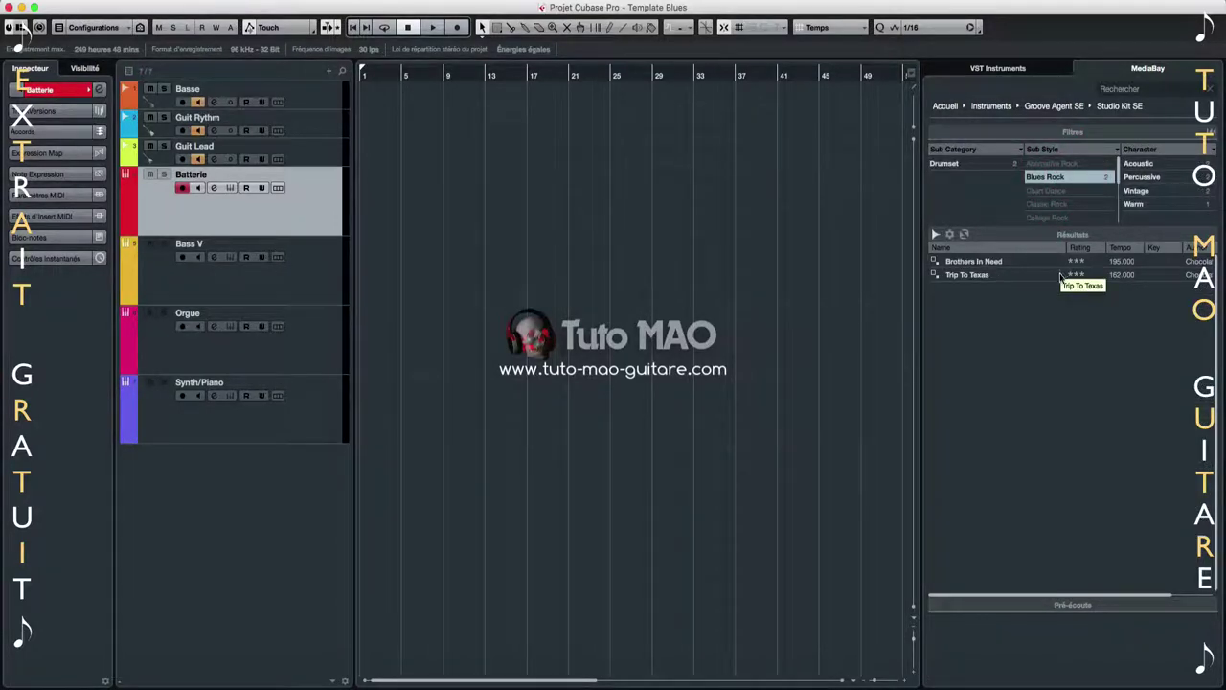
Load the Trip To Texas preset onto the Batterie track and display that track's basic settings in the Inspector
left_click(1017, 321)
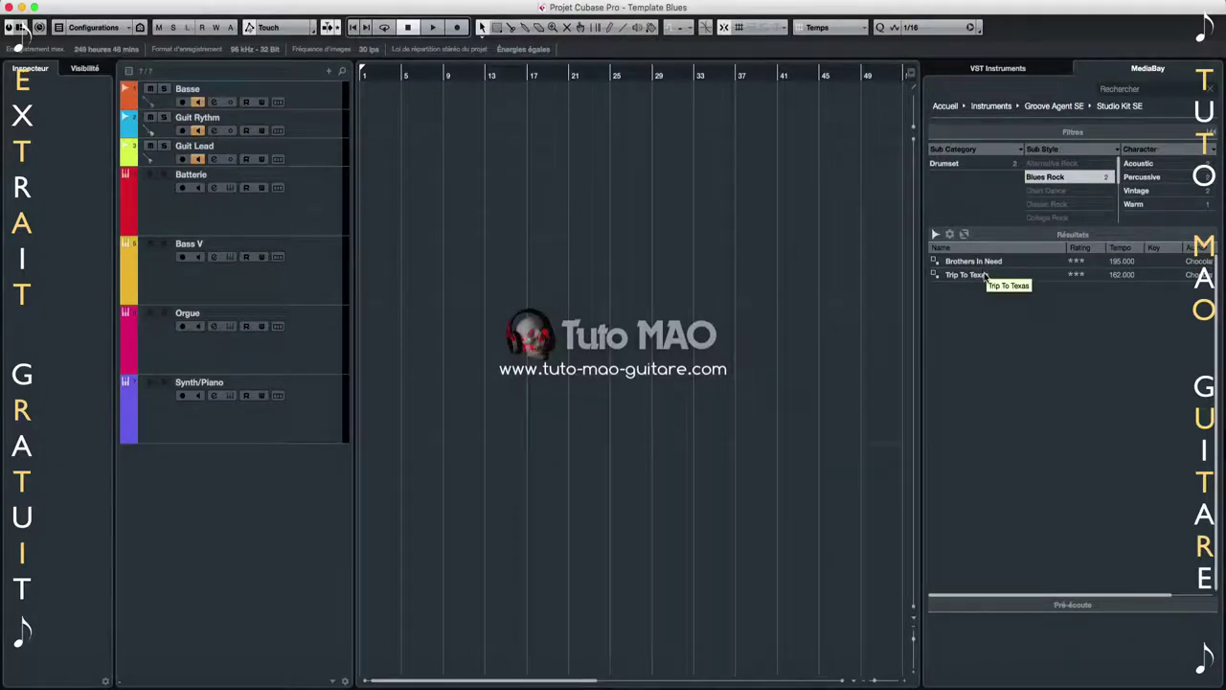
left_click_drag(989, 275, 303, 208)
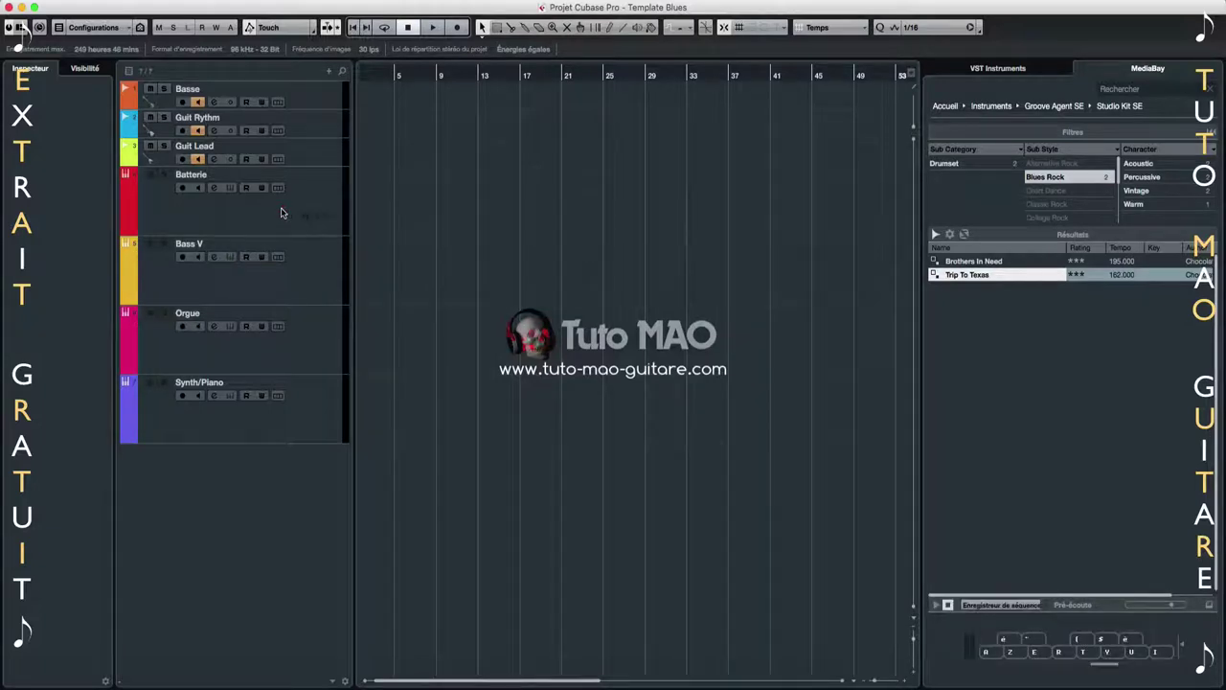
left_click(281, 213)
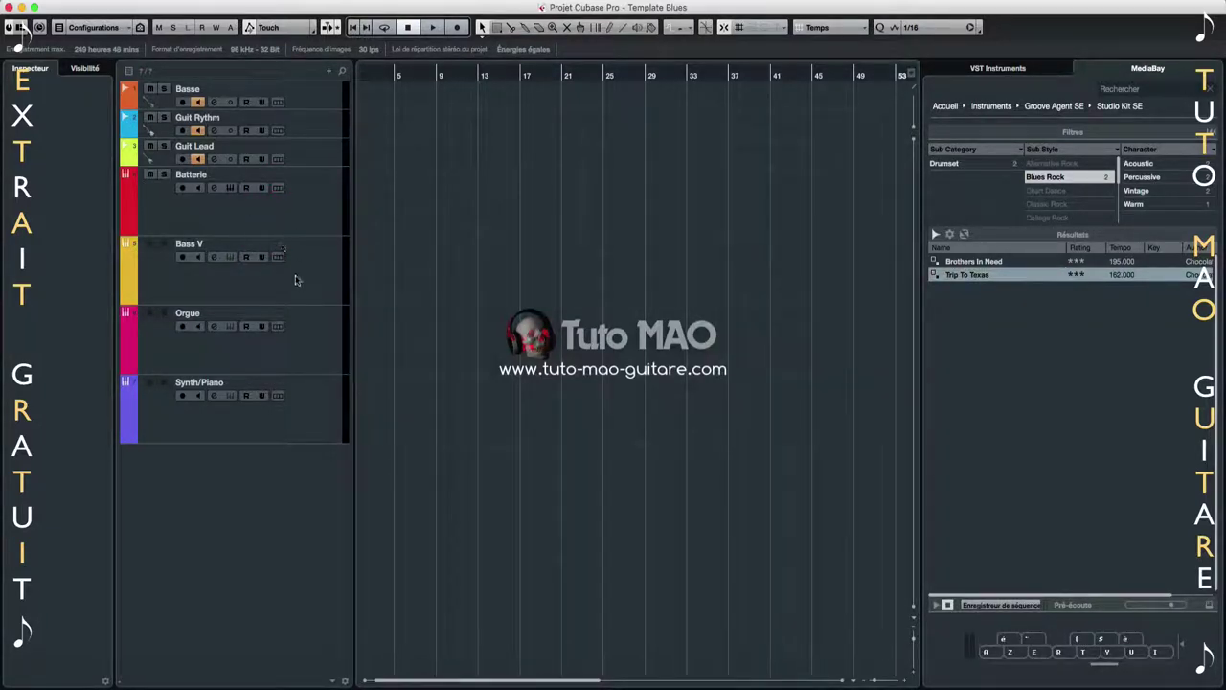
left_click(248, 215)
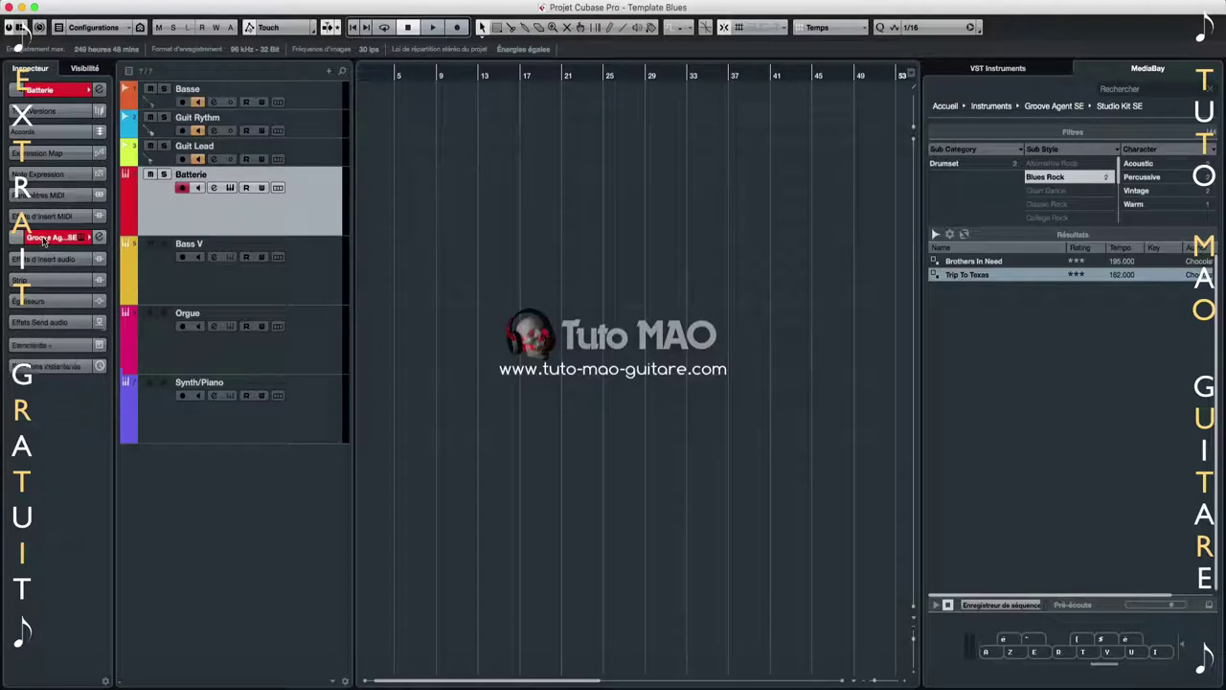
left_click(46, 93)
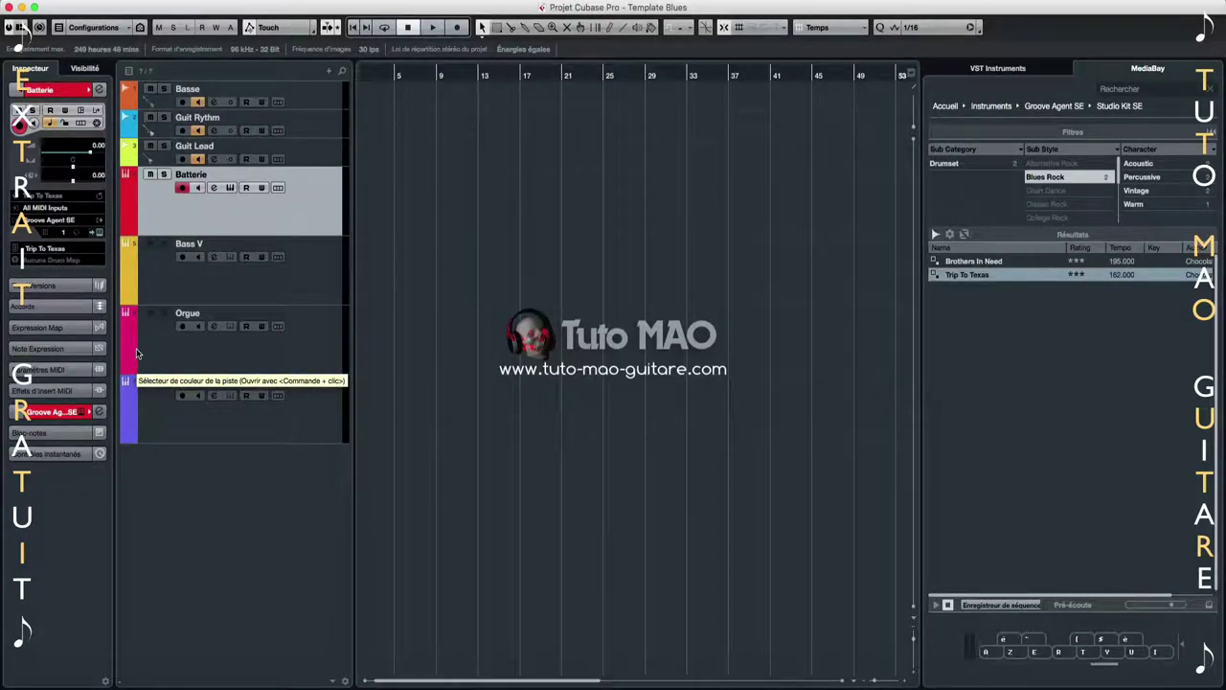
Load the Real Vintage Bass preset from HALion 5's HALion Factory, E. Bass sub category, onto the Bass V track
left_click(312, 287)
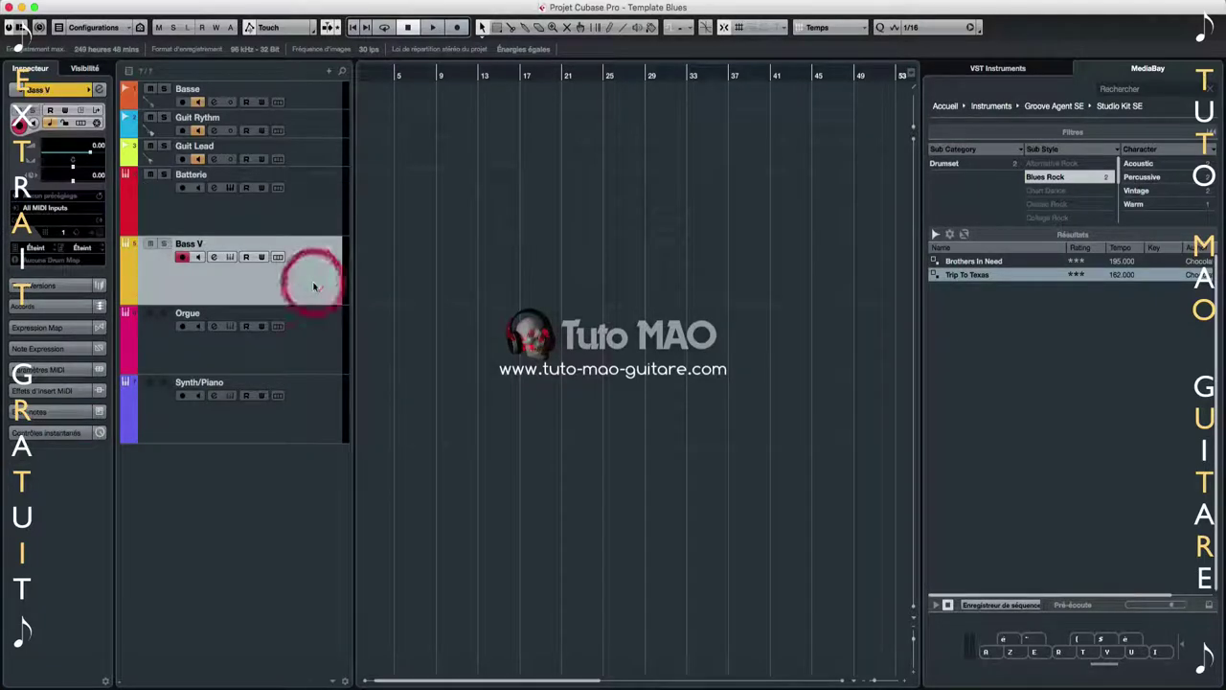
left_click(996, 107)
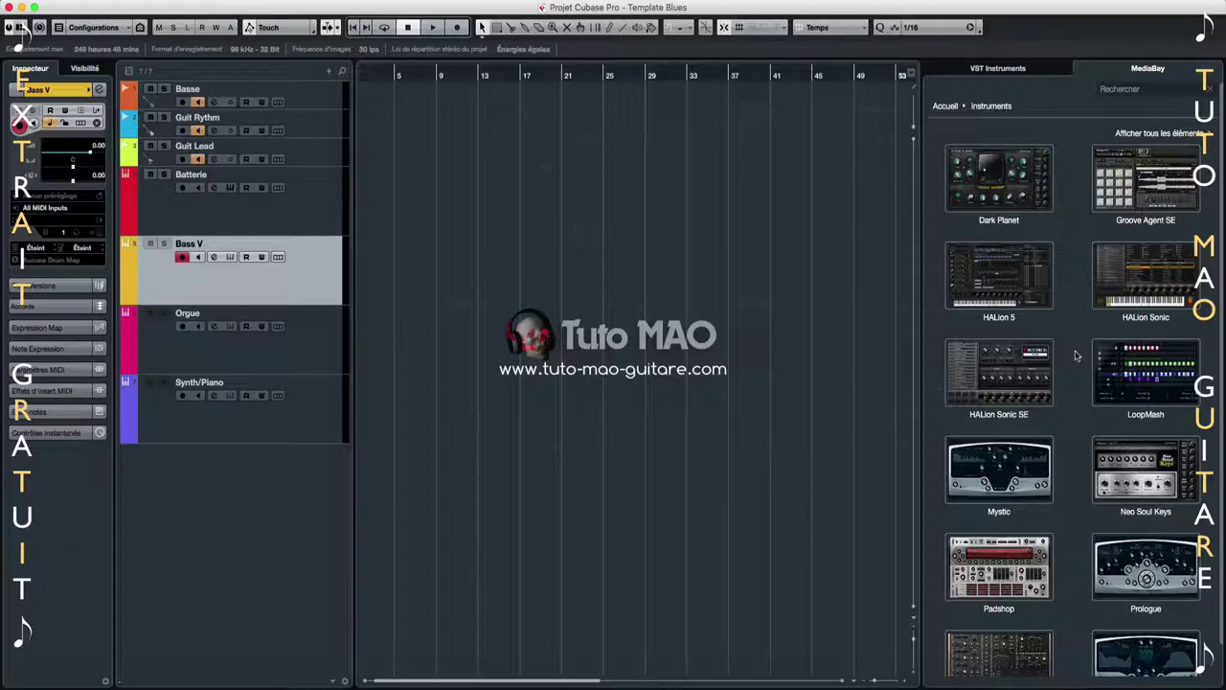
double_click(1015, 278)
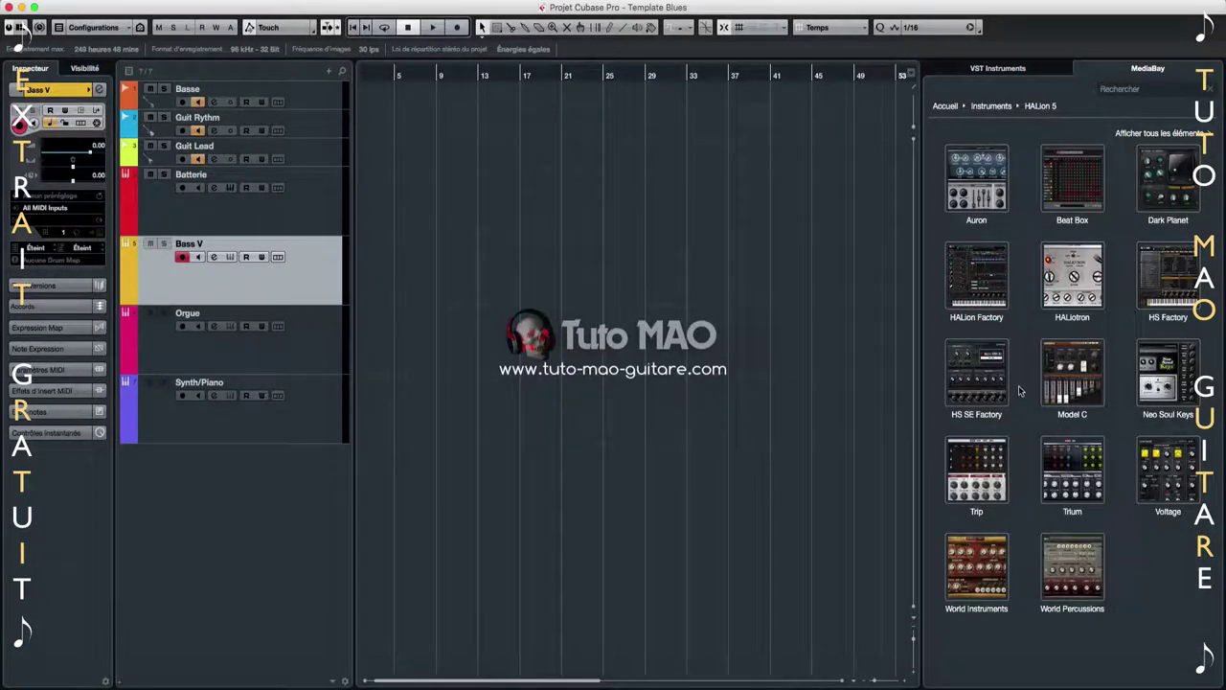
double_click(1001, 287)
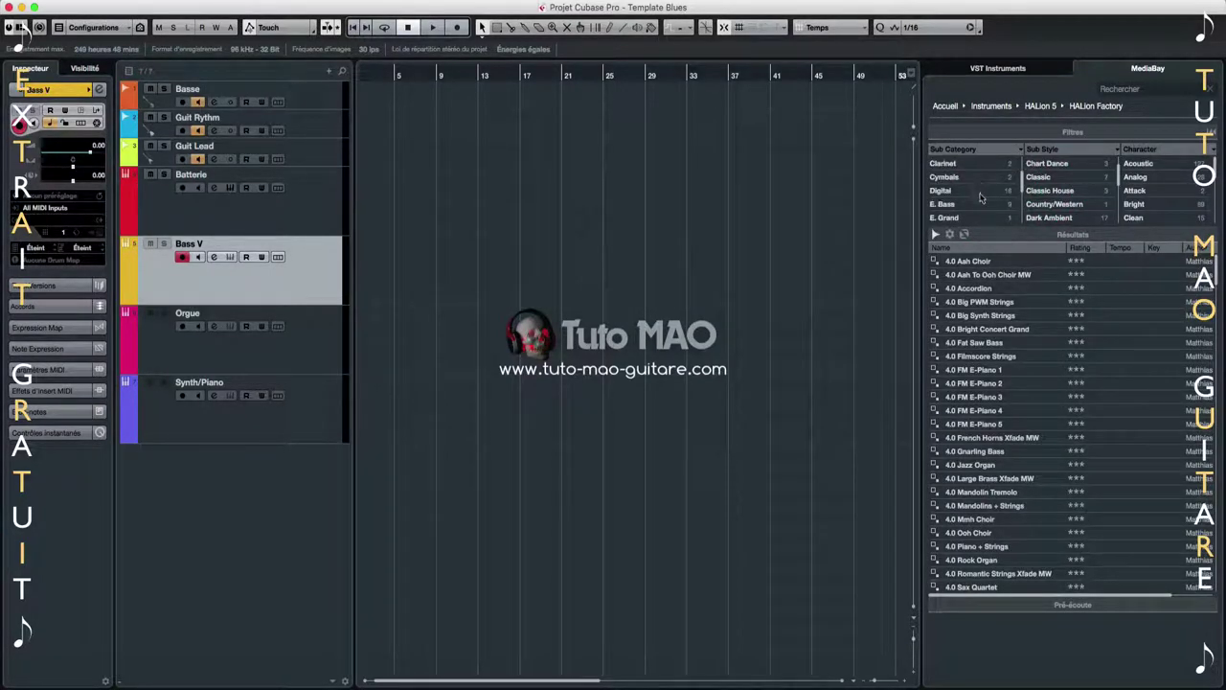
left_click(967, 205)
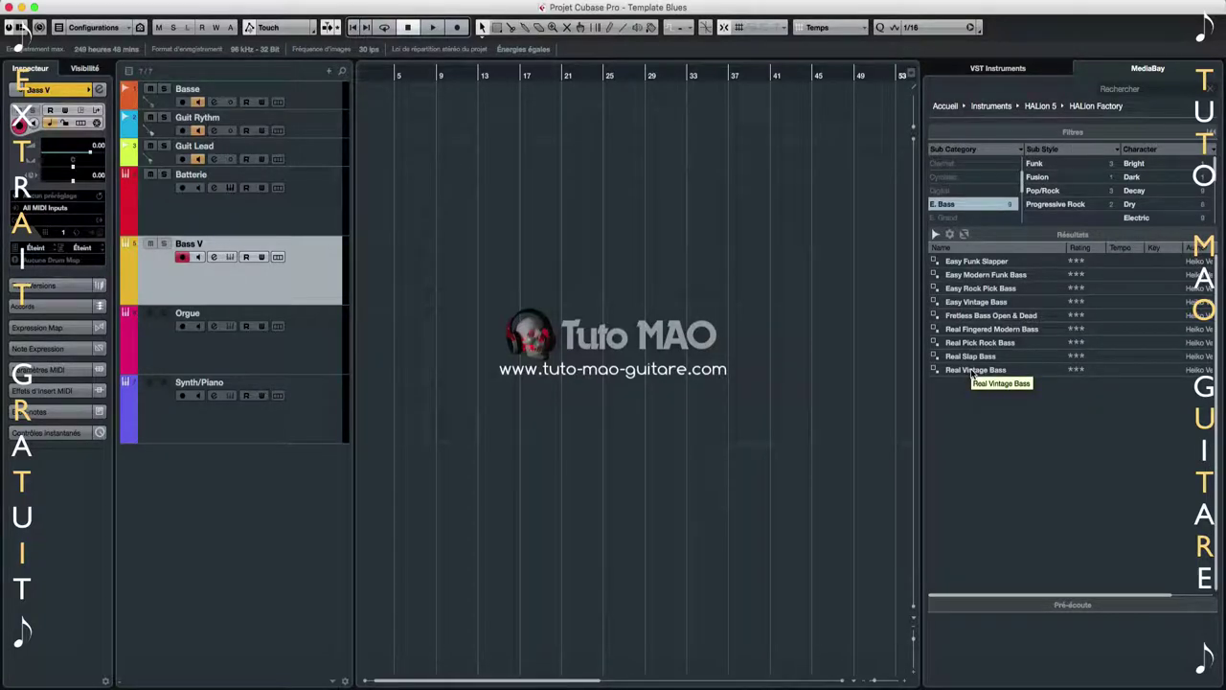
left_click_drag(974, 372, 302, 270)
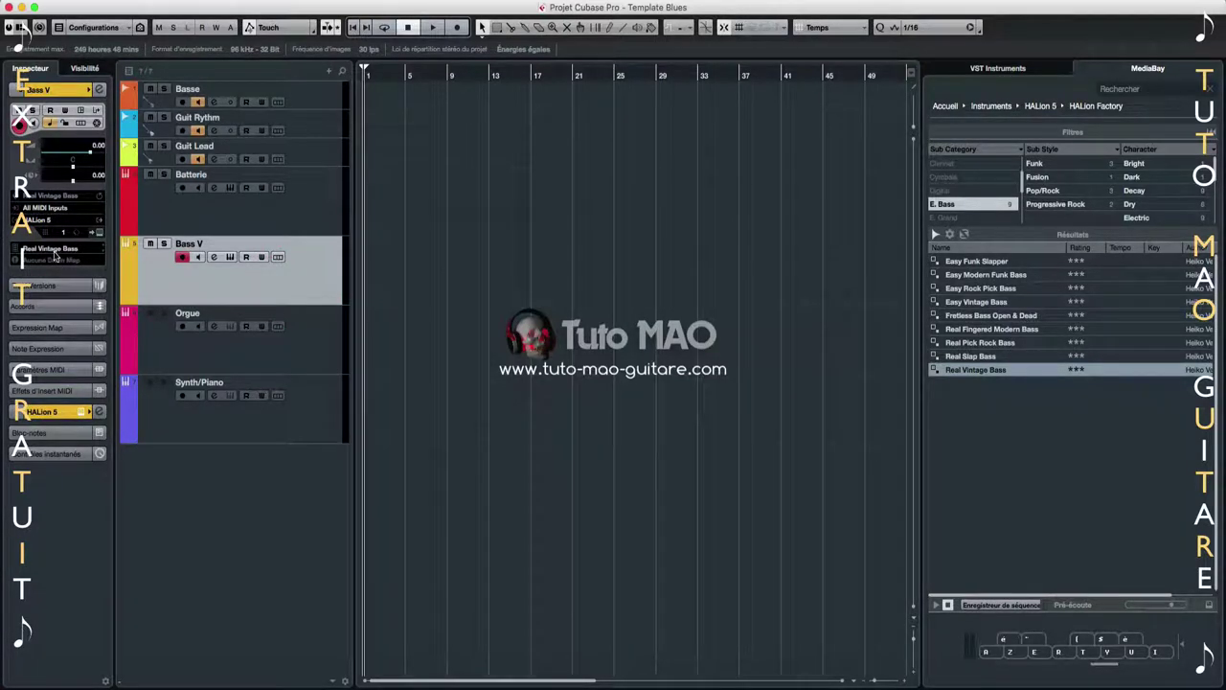
Select the Orgue track, clear the E. Bass filter and search the HALion Factory presets for "organ"
left_click(295, 356)
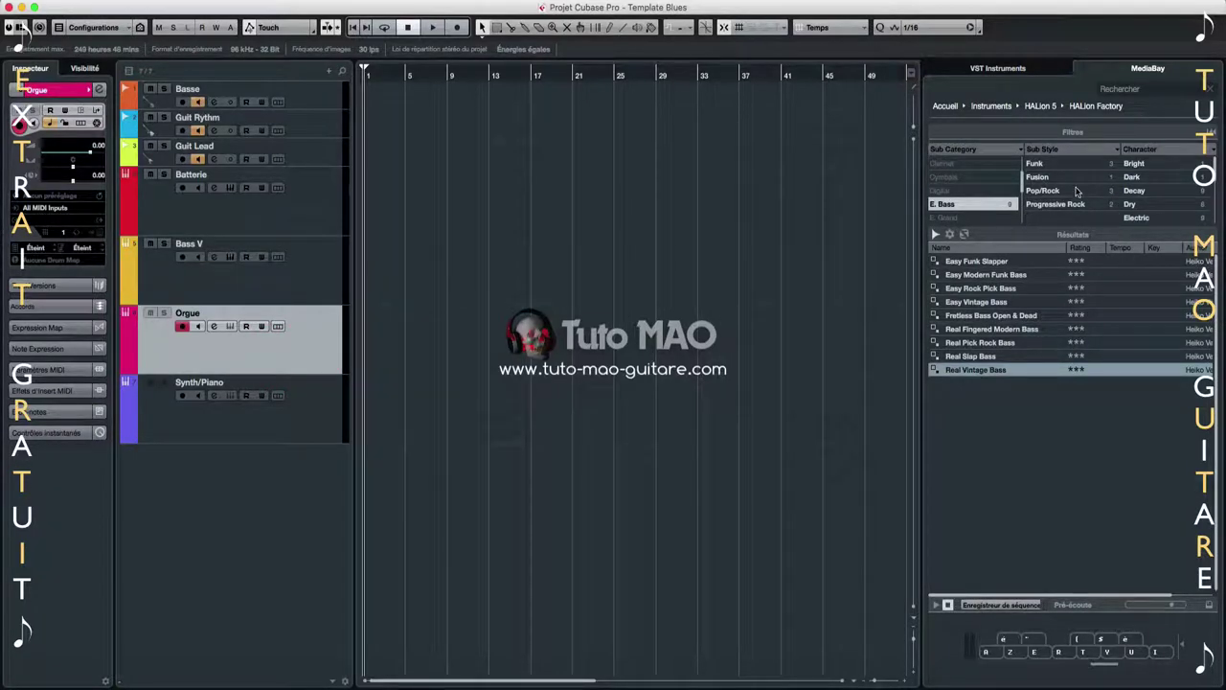
left_click(984, 205)
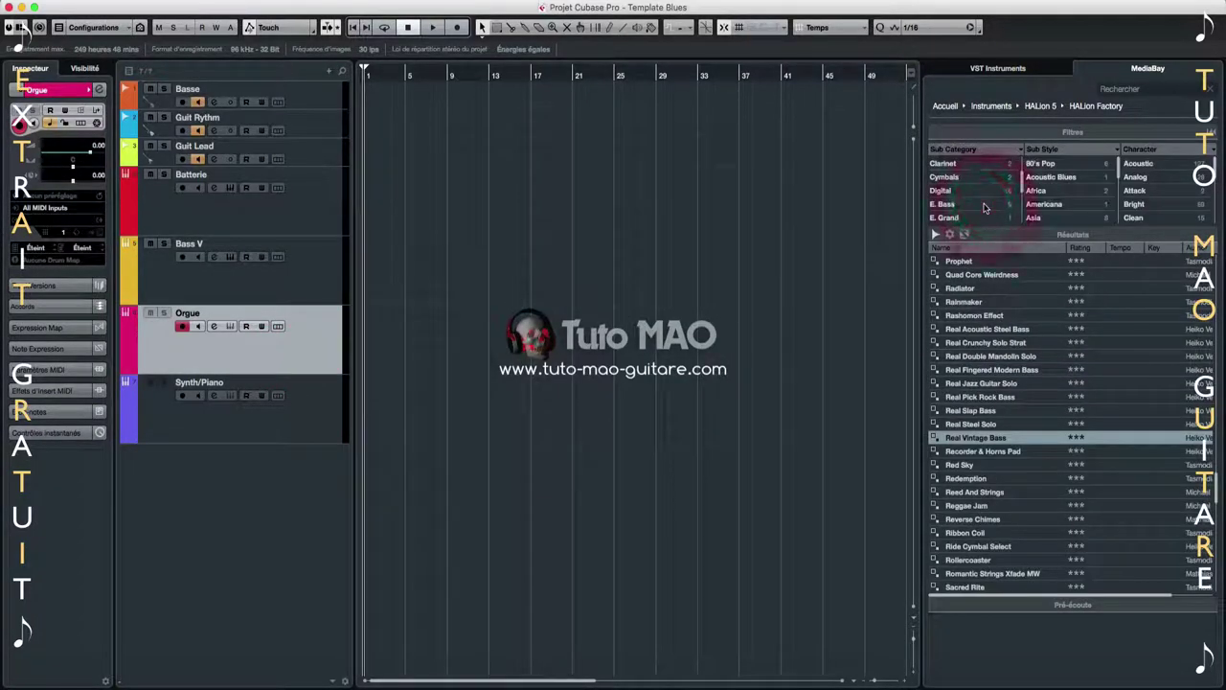
scroll(984, 207, "down", 3)
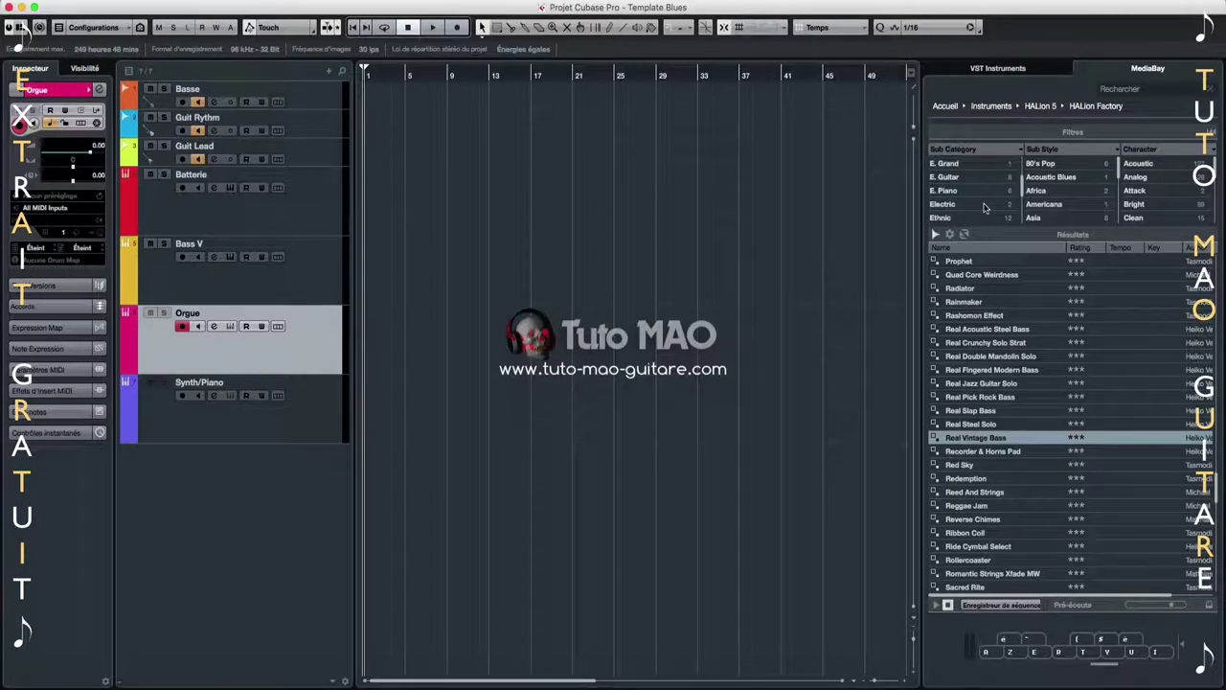
scroll(983, 206, "down", 4)
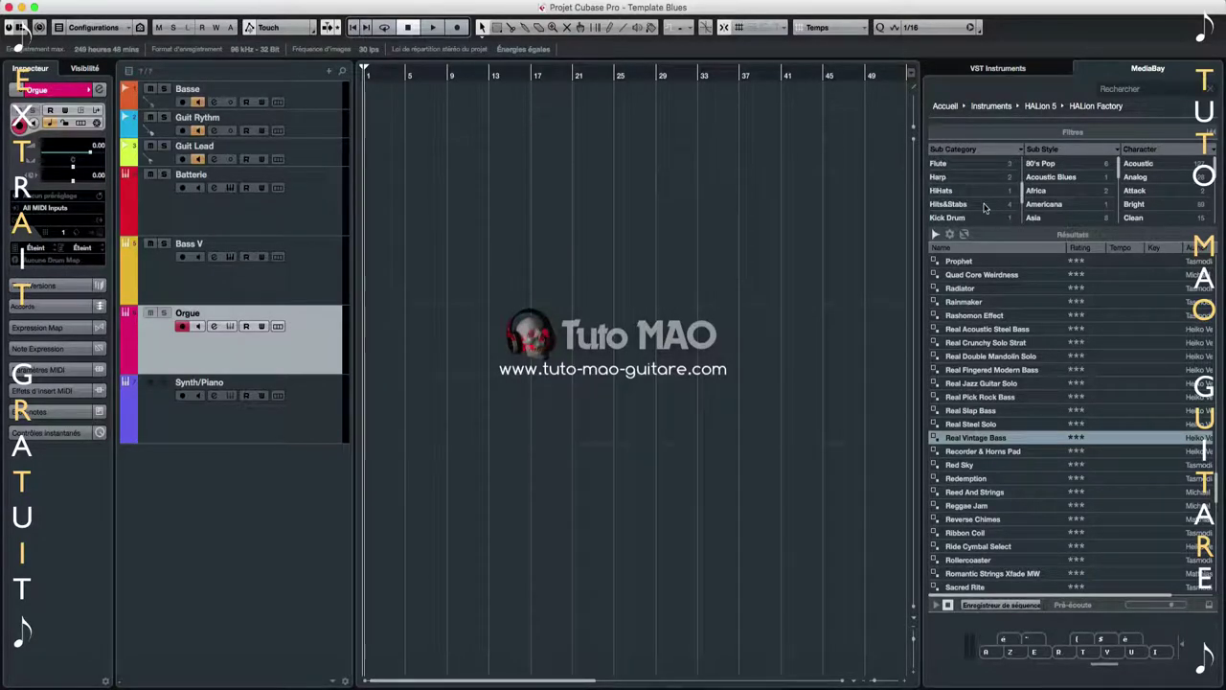
type("organ")
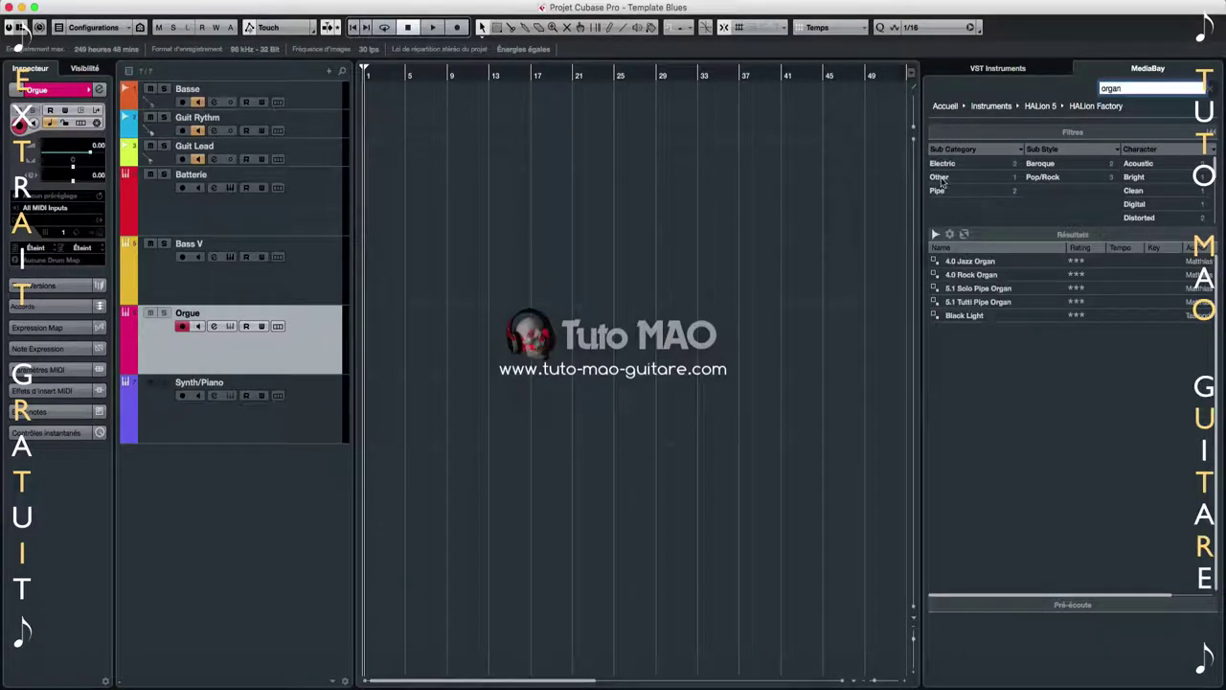
Compare the organ presets in the Electric, Other and Pipe sub categories, clearing each filter again
left_click(952, 165)
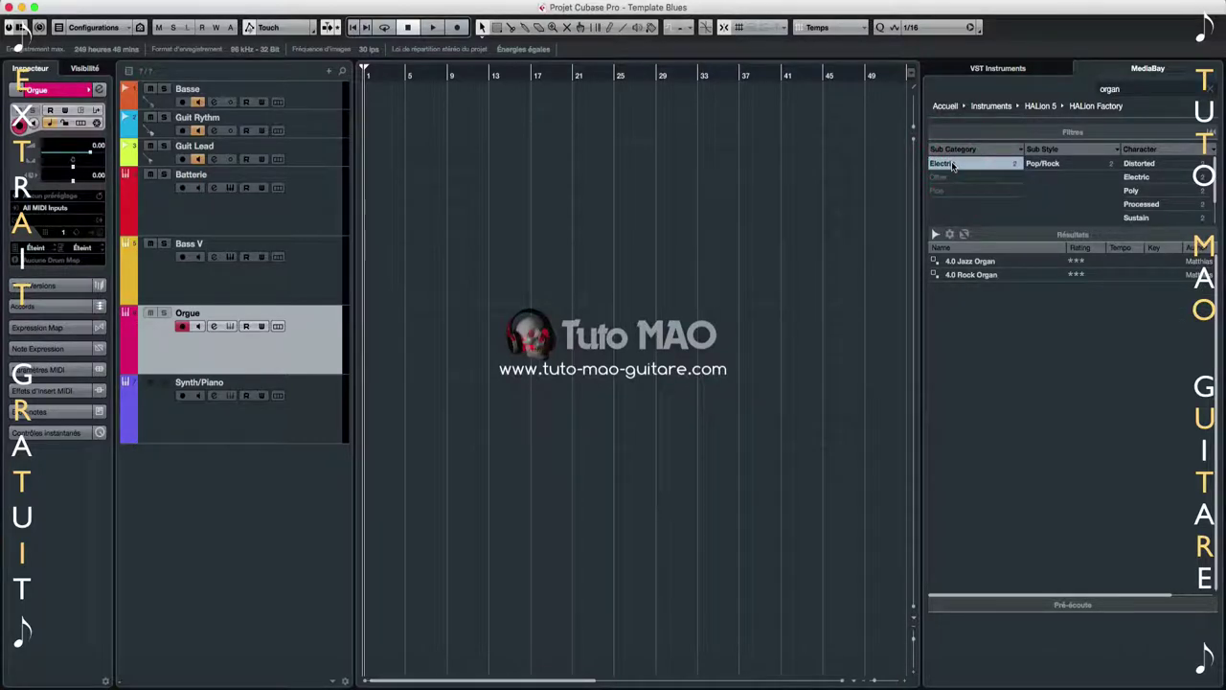
left_click(952, 165)
left_click(944, 178)
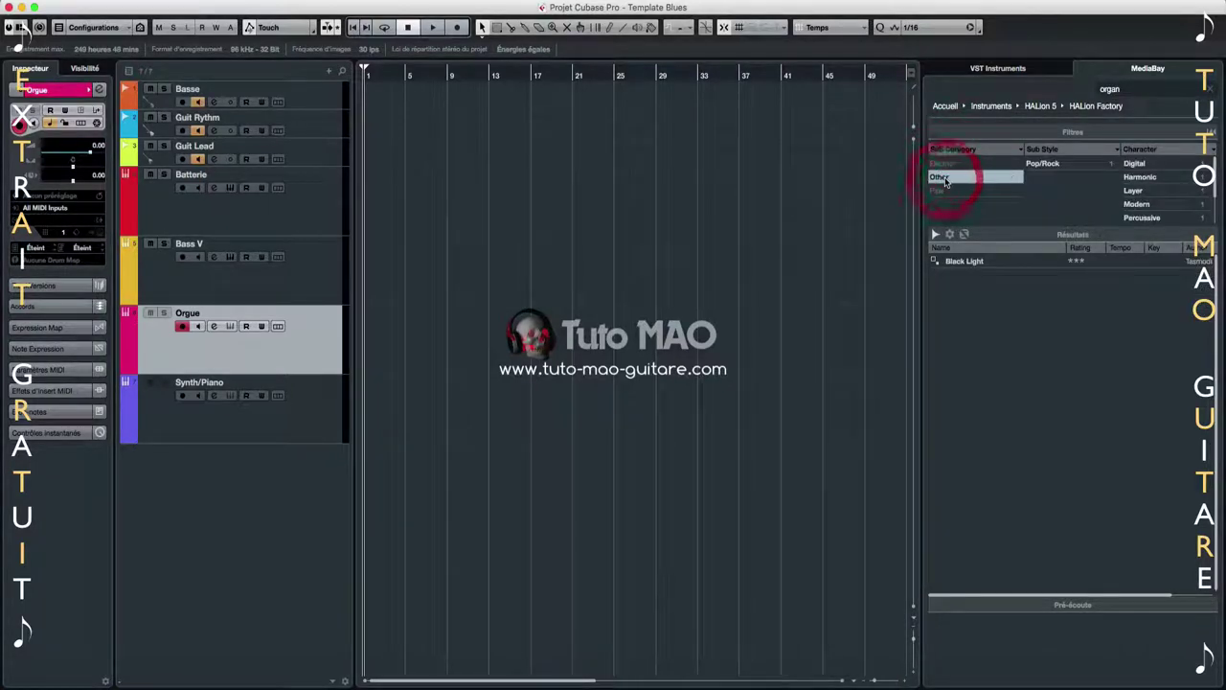
left_click(944, 180)
left_click(944, 192)
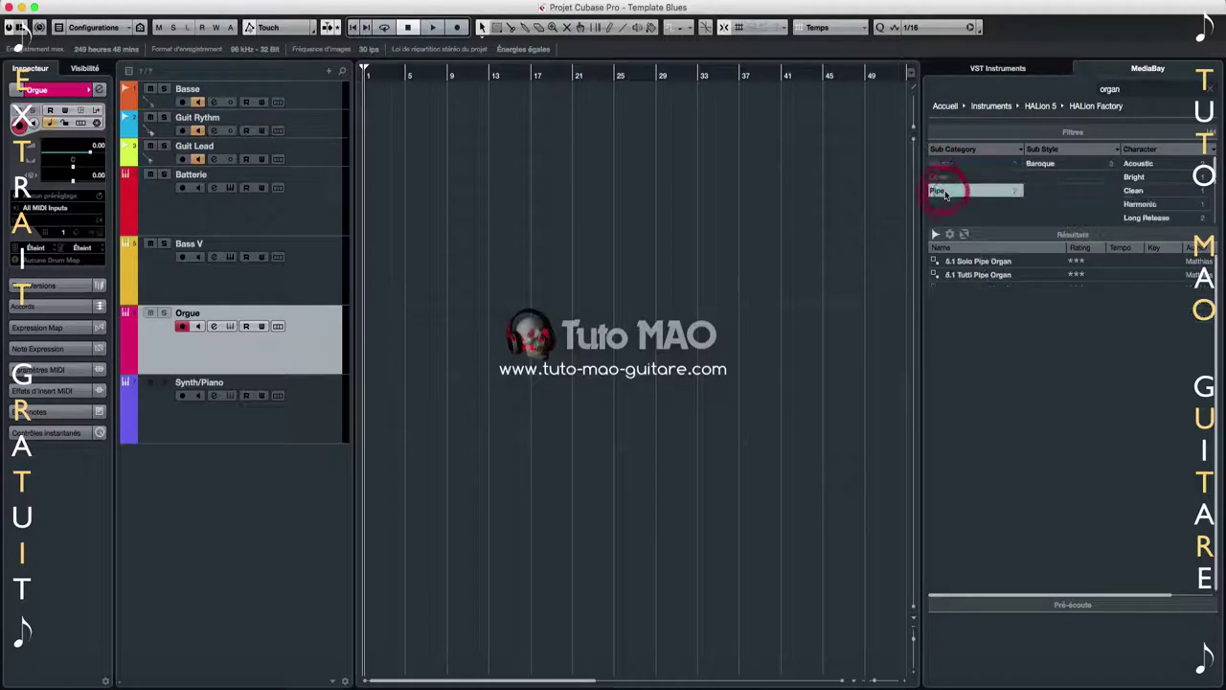
left_click(945, 191)
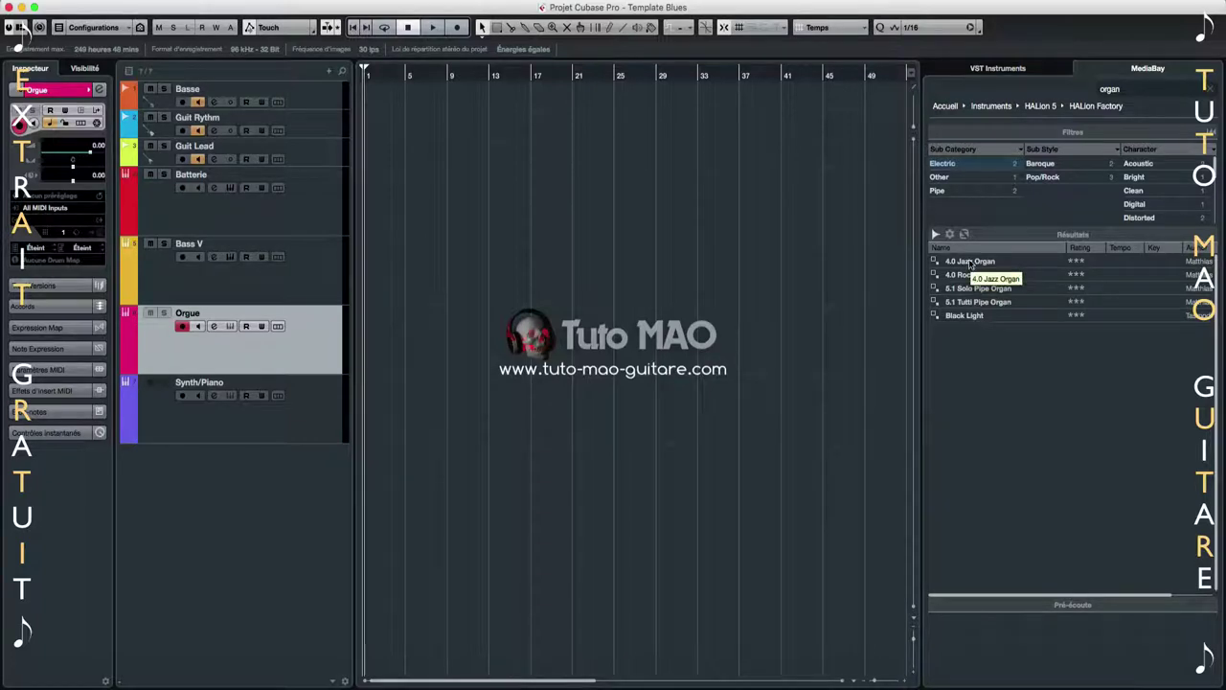
Load the 4.0 Jazz Organ preset onto the Orgue track
left_click_drag(971, 262, 401, 294)
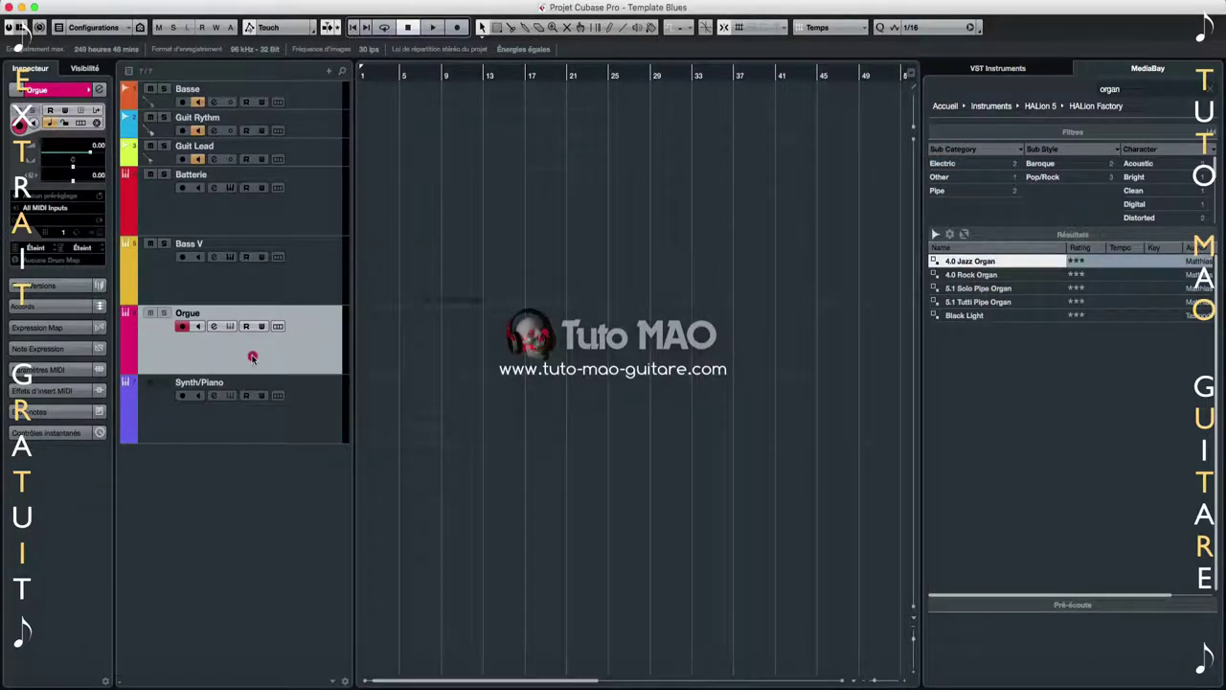
left_click_drag(253, 357, 263, 355)
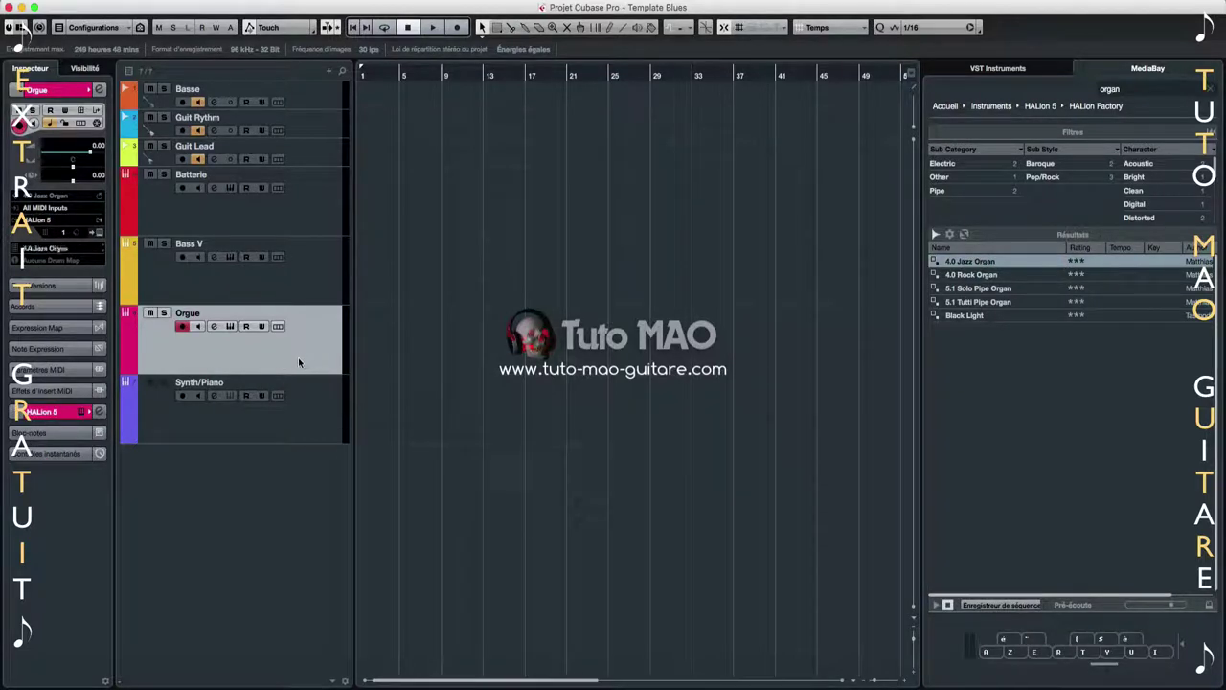
left_click(294, 356)
Clear the organ search, filter HALion Factory to the E. Piano sub category and load 4.0 FM E-Piano 1 onto the Synth/Piano track
left_click(297, 427)
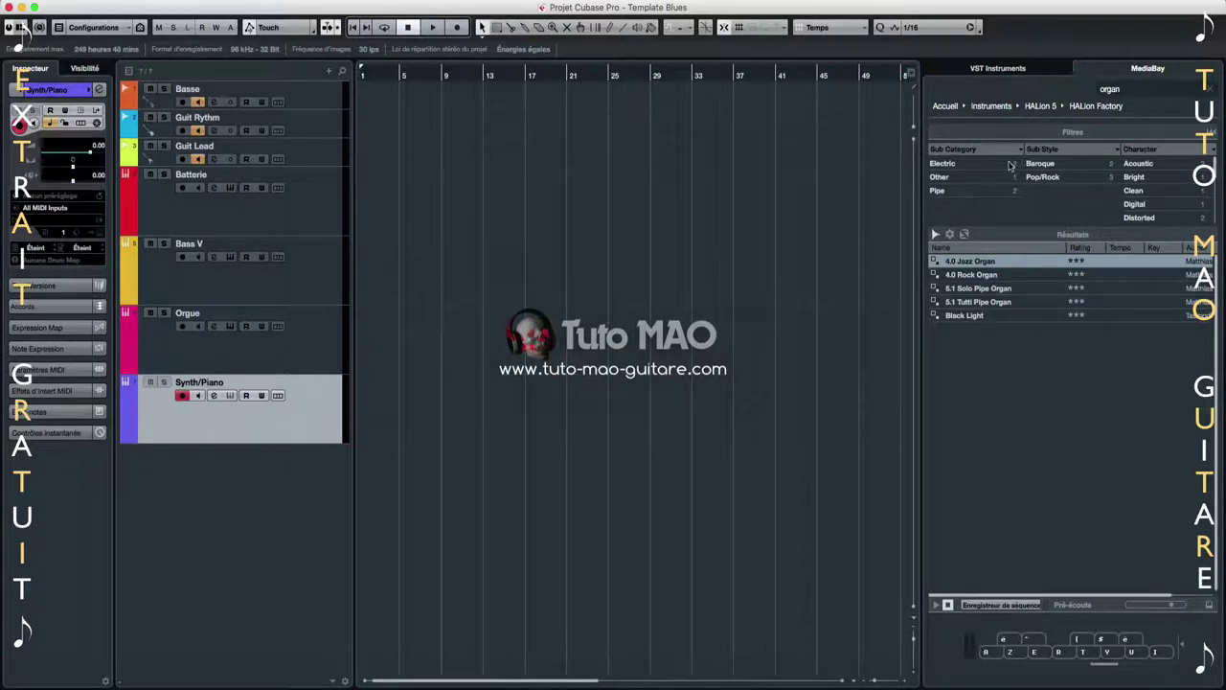
left_click(1210, 88)
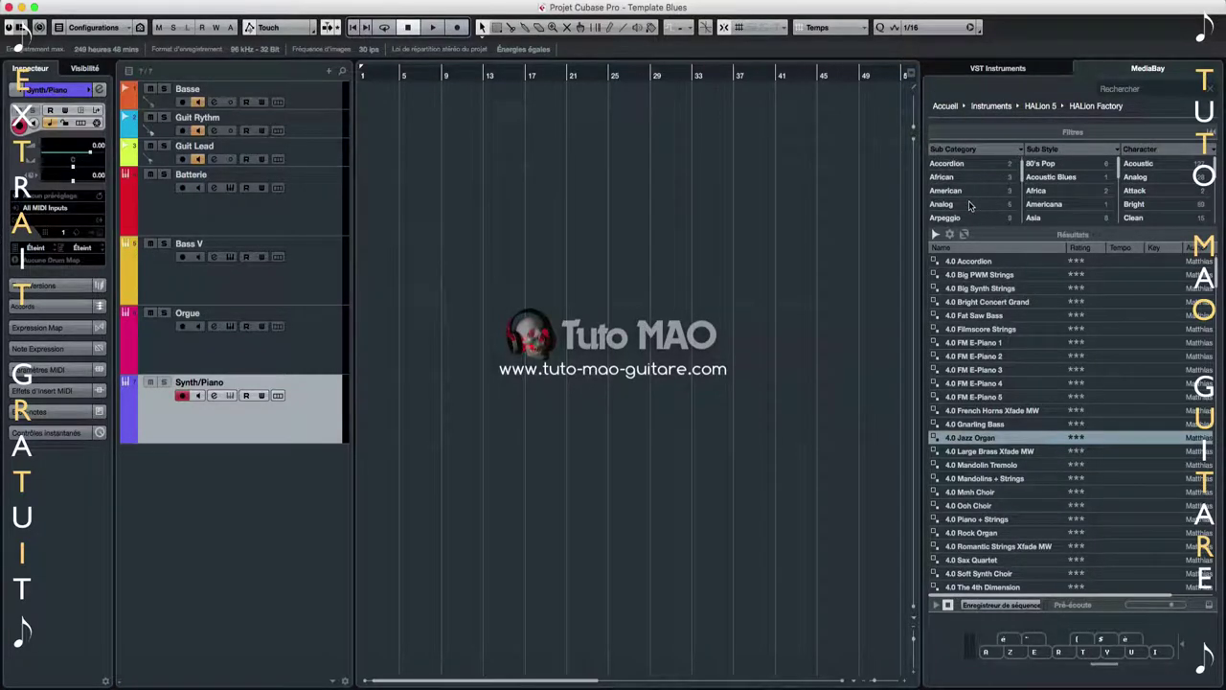
scroll(966, 202, "down", 3)
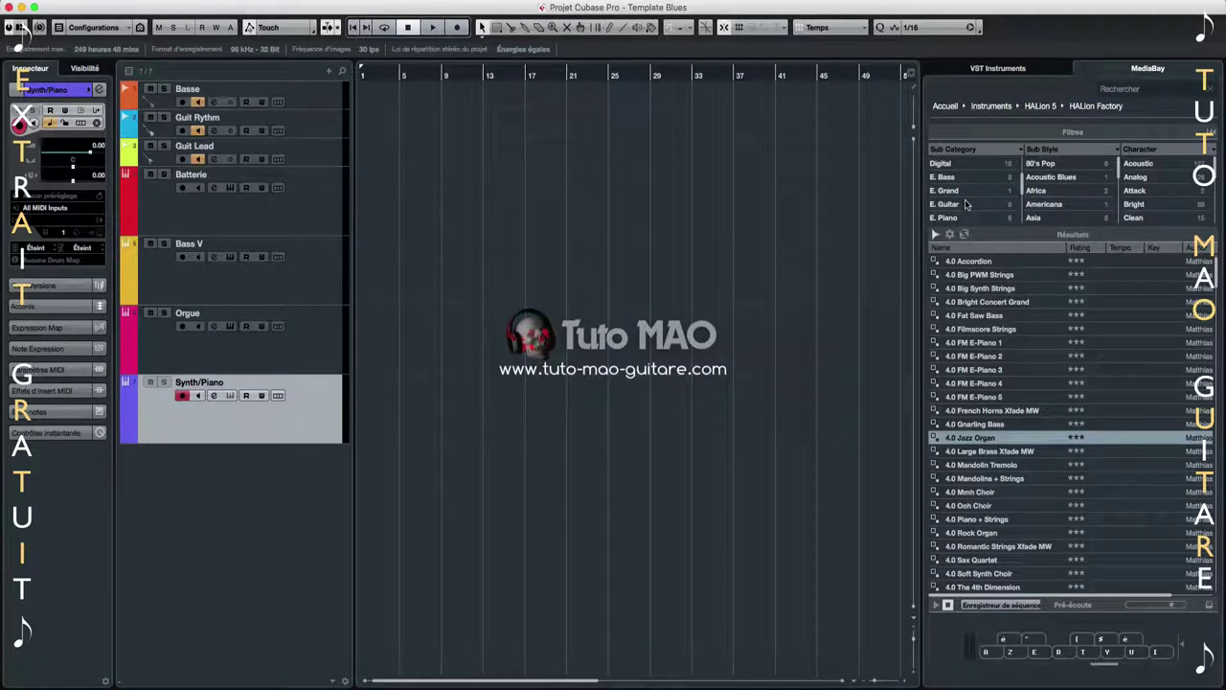
left_click(953, 219)
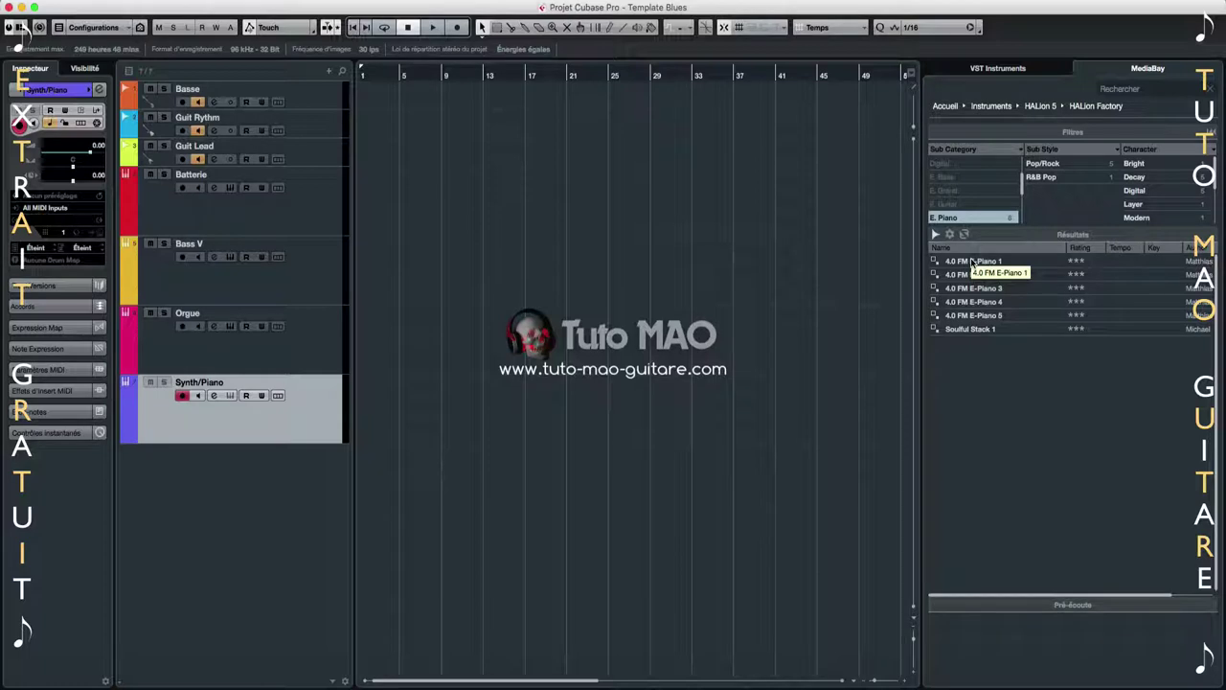
left_click_drag(972, 262, 313, 436)
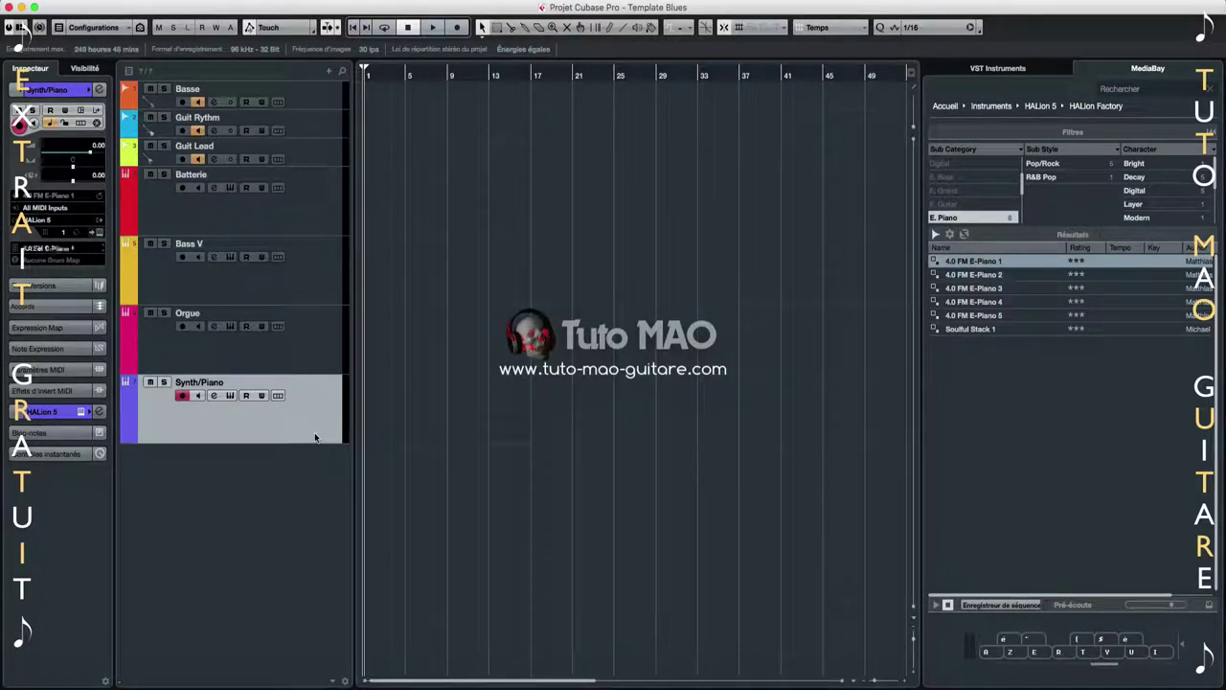
Select the Batterie, Bass V, Orgue and Synth/Piano tracks in turn to check their loaded instruments
left_click(262, 226)
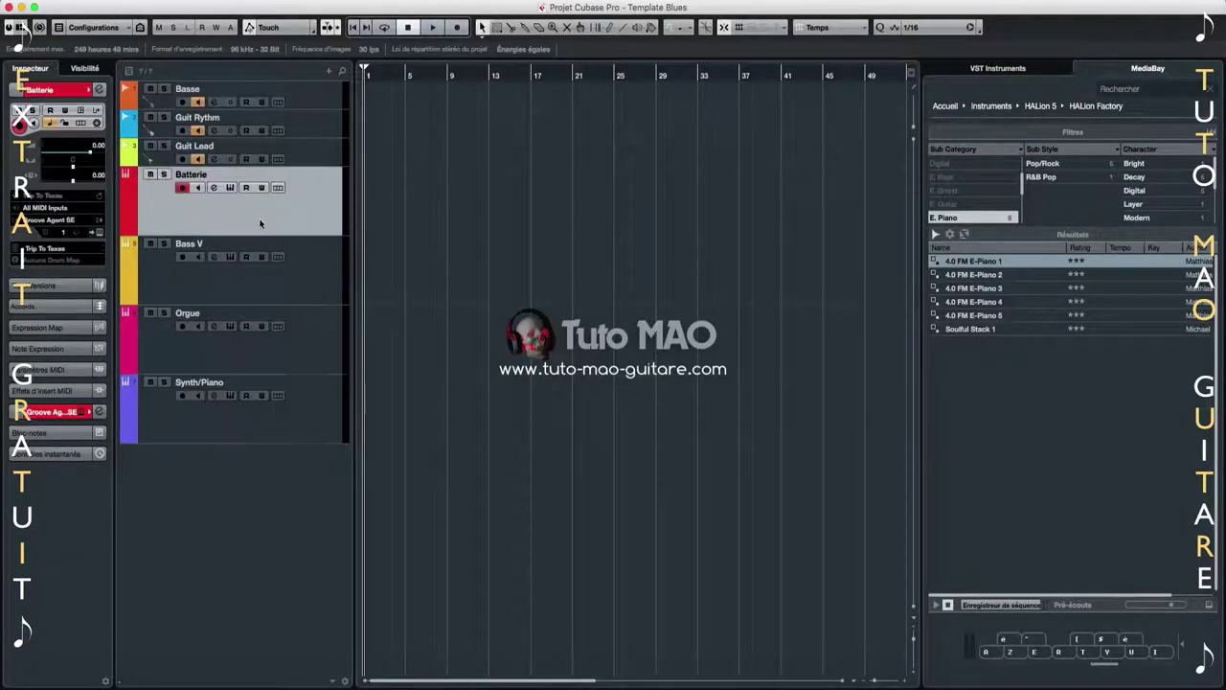
left_click(266, 274)
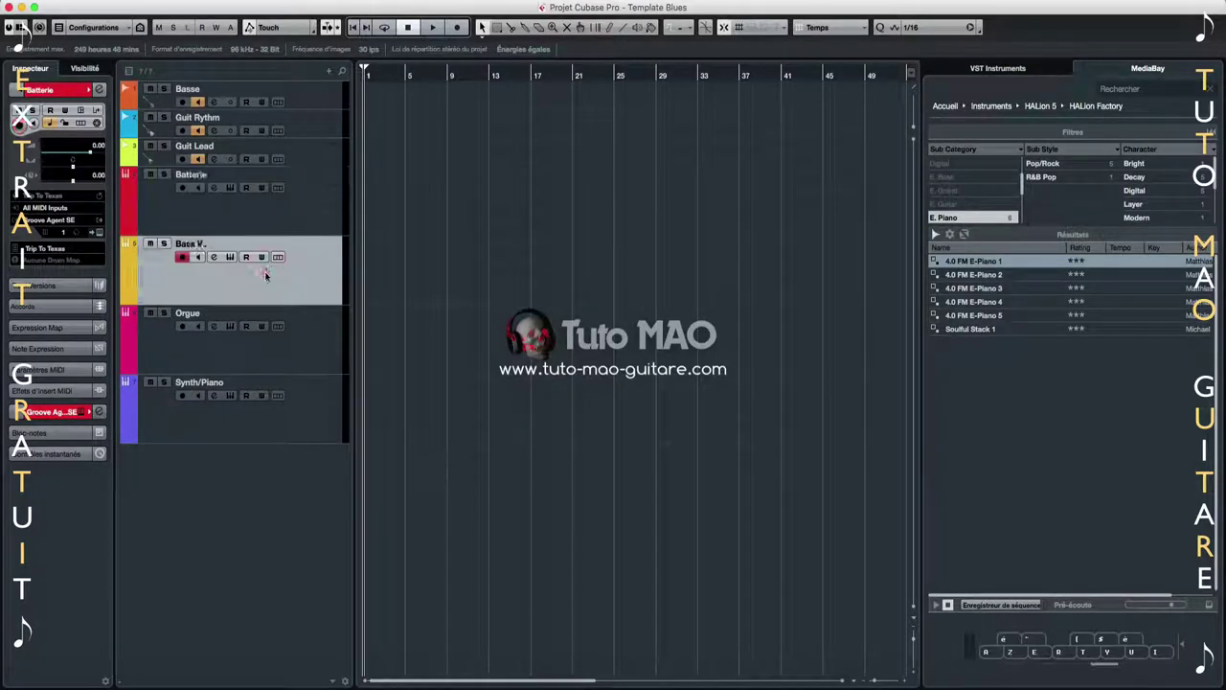
left_click(297, 353)
left_click(260, 430)
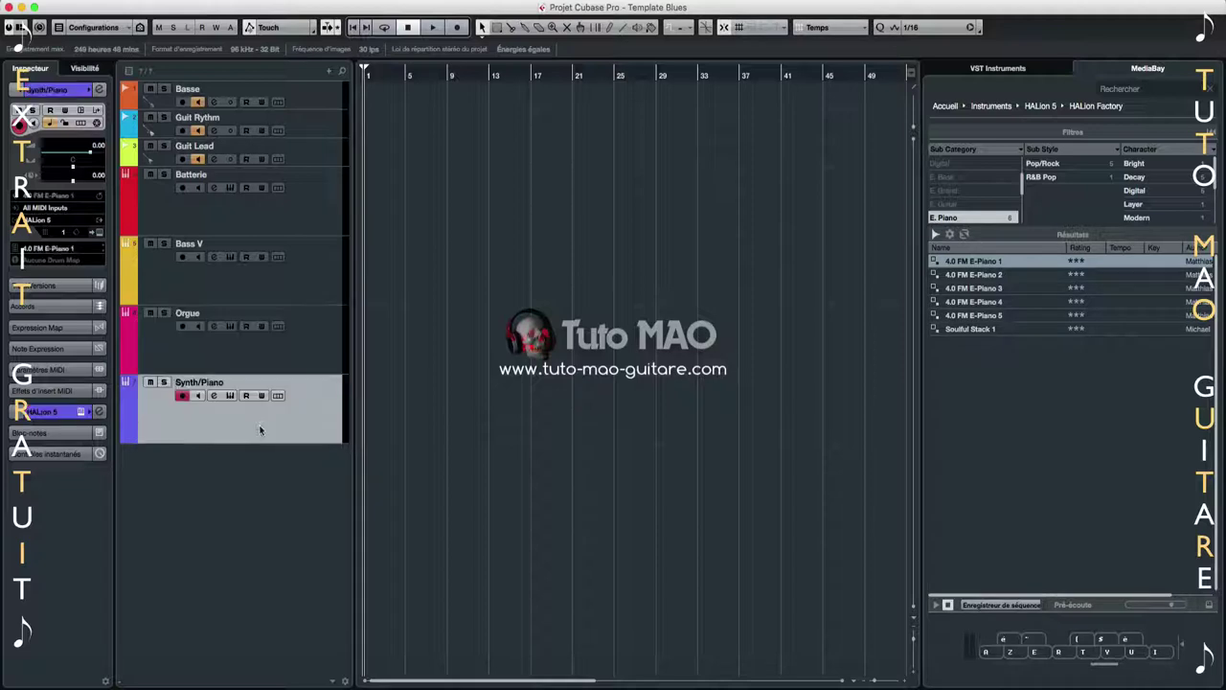
left_click(273, 350)
Move the Batterie track to the top of the track list and place Bass V directly below Basse
left_click_drag(284, 279, 290, 214)
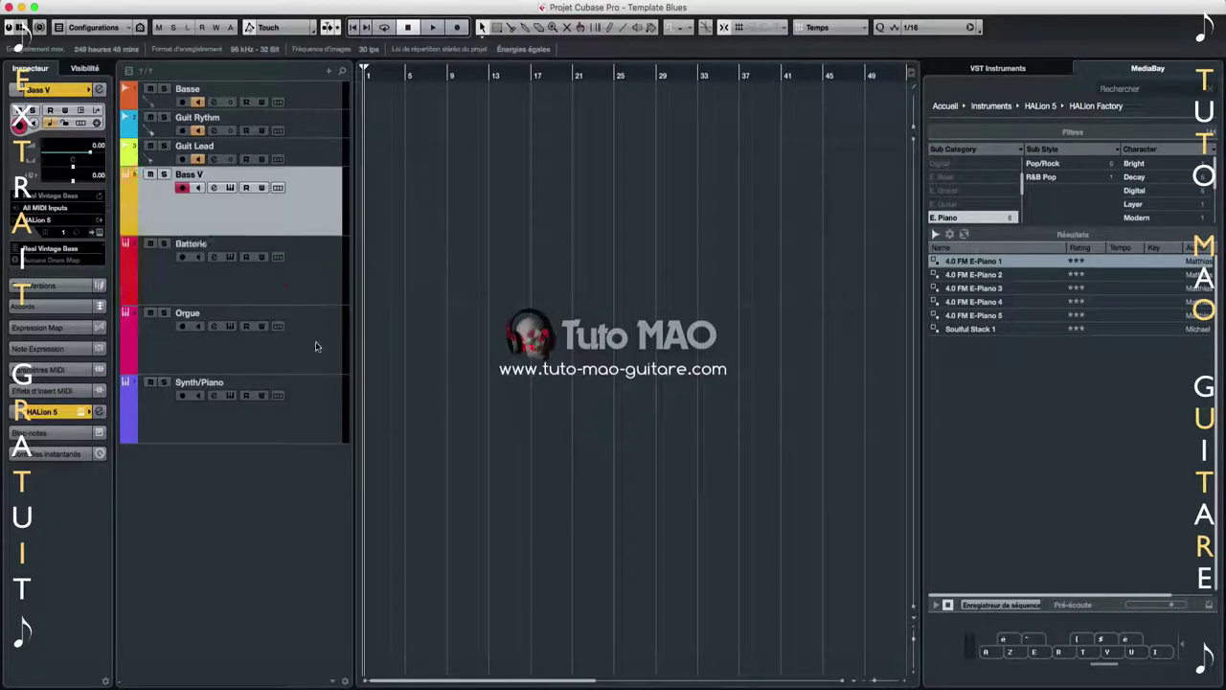
left_click(283, 275)
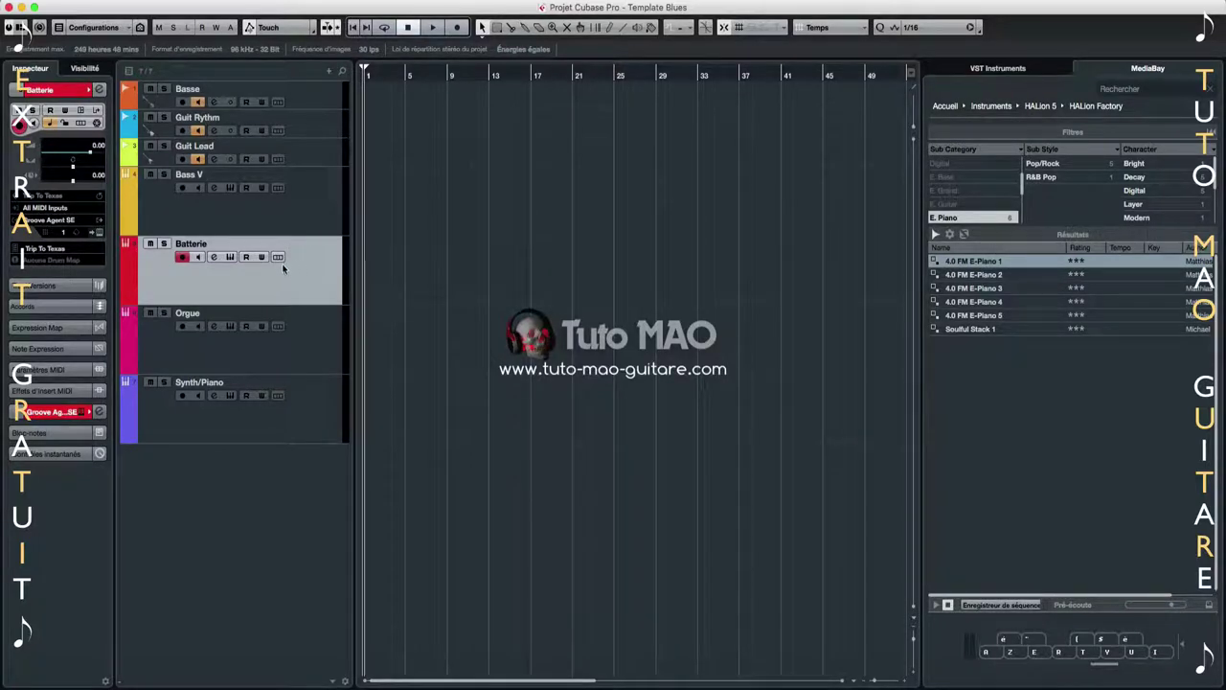
left_click_drag(287, 275, 295, 102)
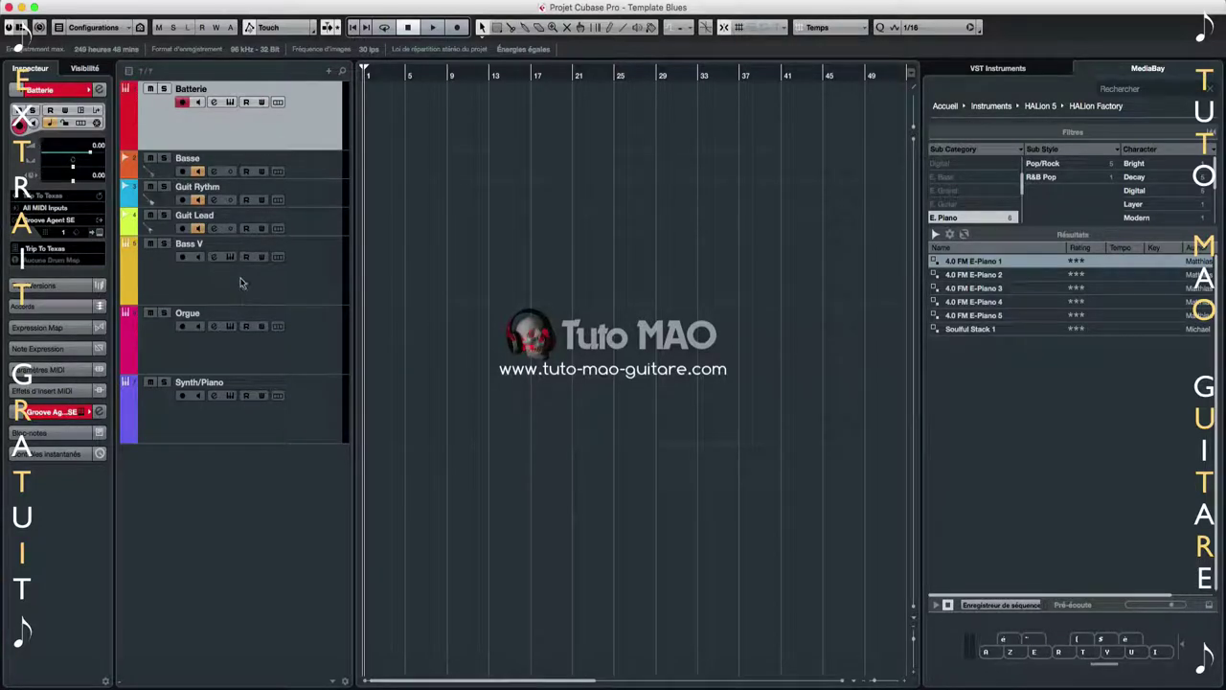
left_click_drag(241, 278, 239, 183)
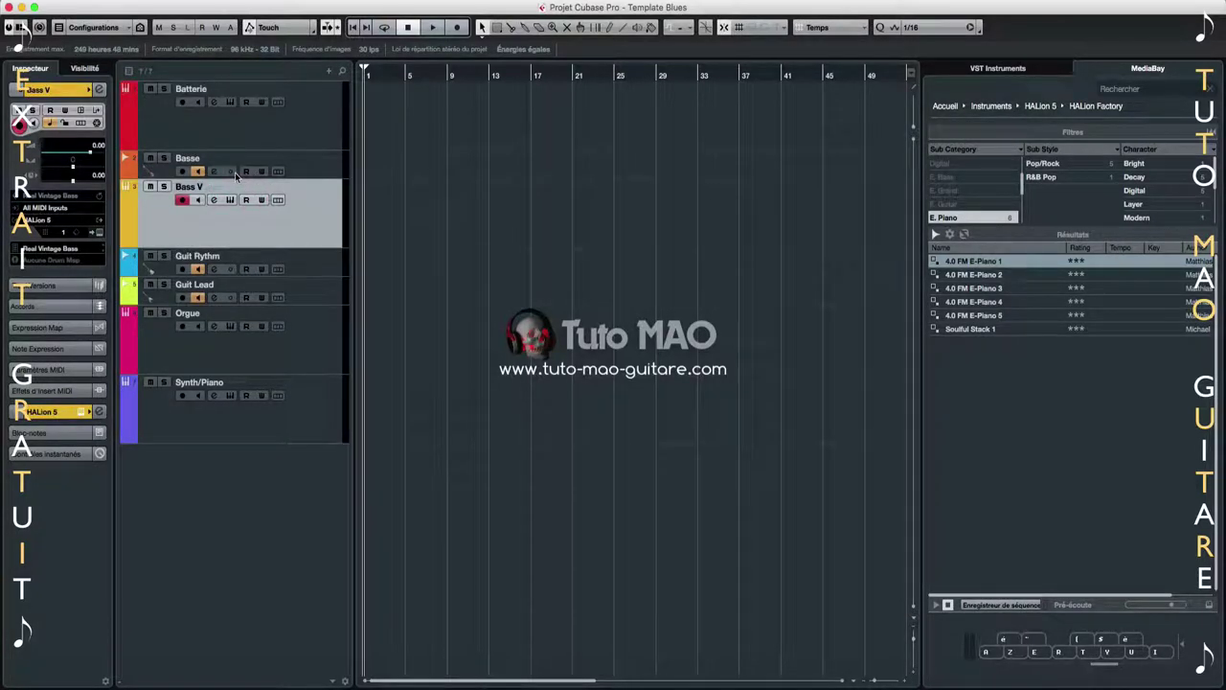
Place the Orgue track directly below Bass V, followed by Synth/Piano, ahead of the two guitar tracks
left_click_drag(293, 399, 289, 277)
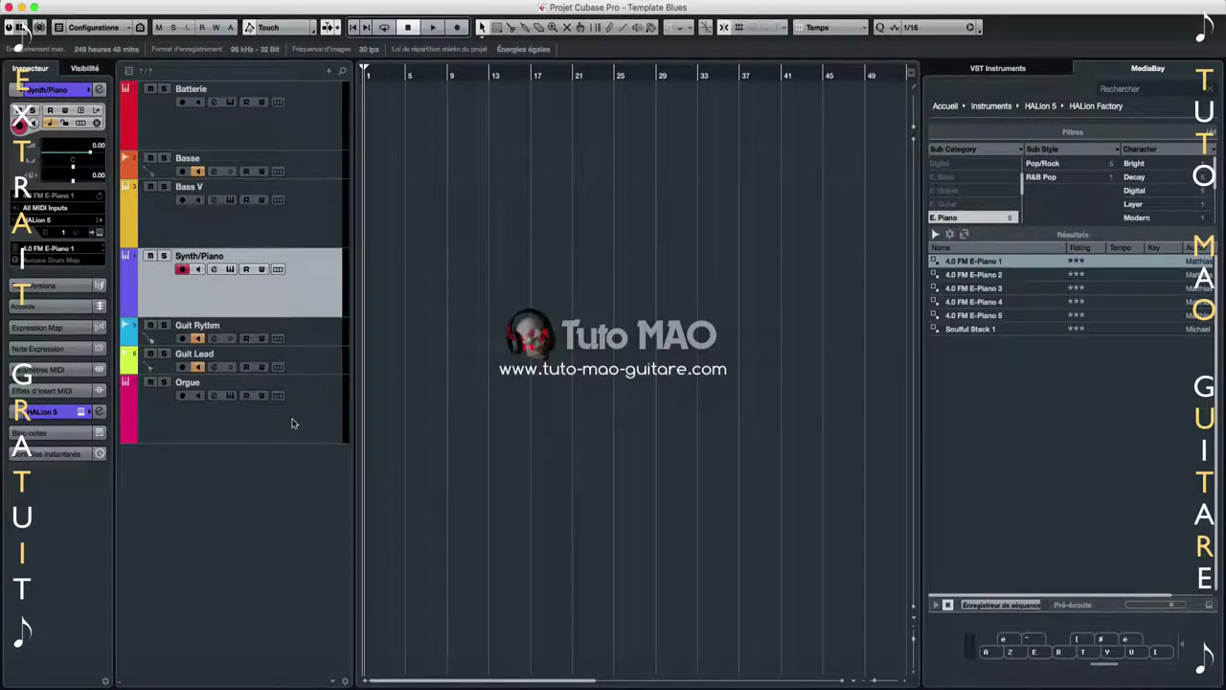
left_click_drag(297, 306, 293, 440)
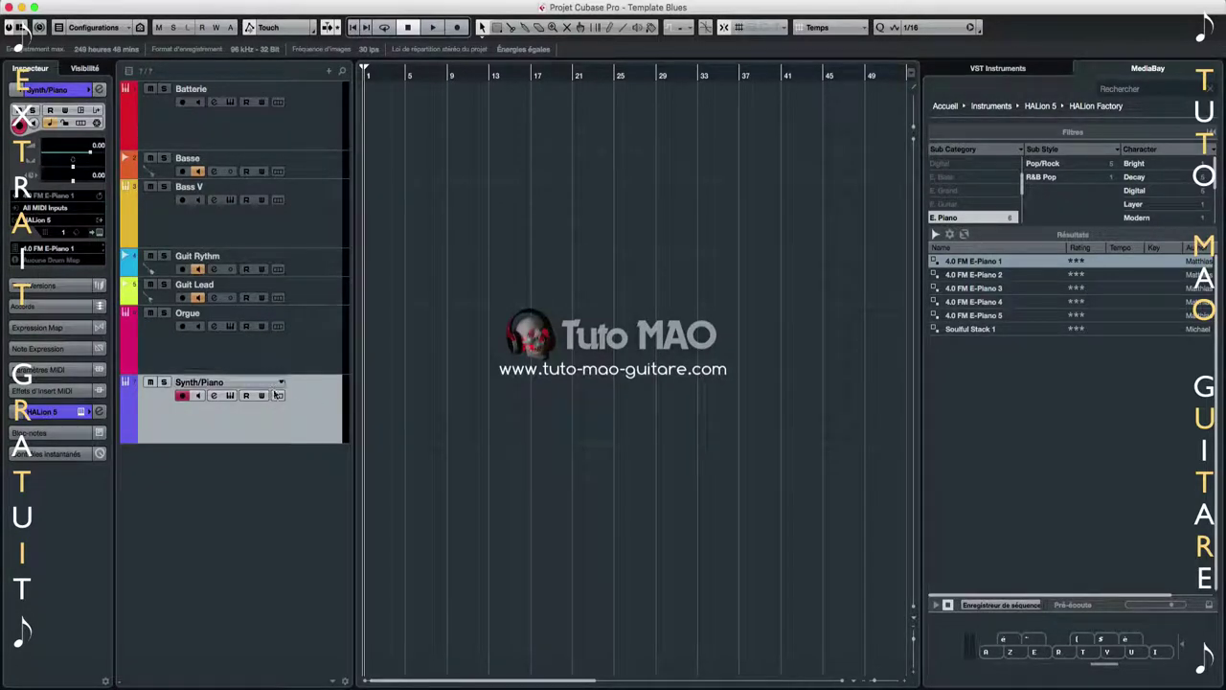
left_click_drag(286, 356, 268, 263)
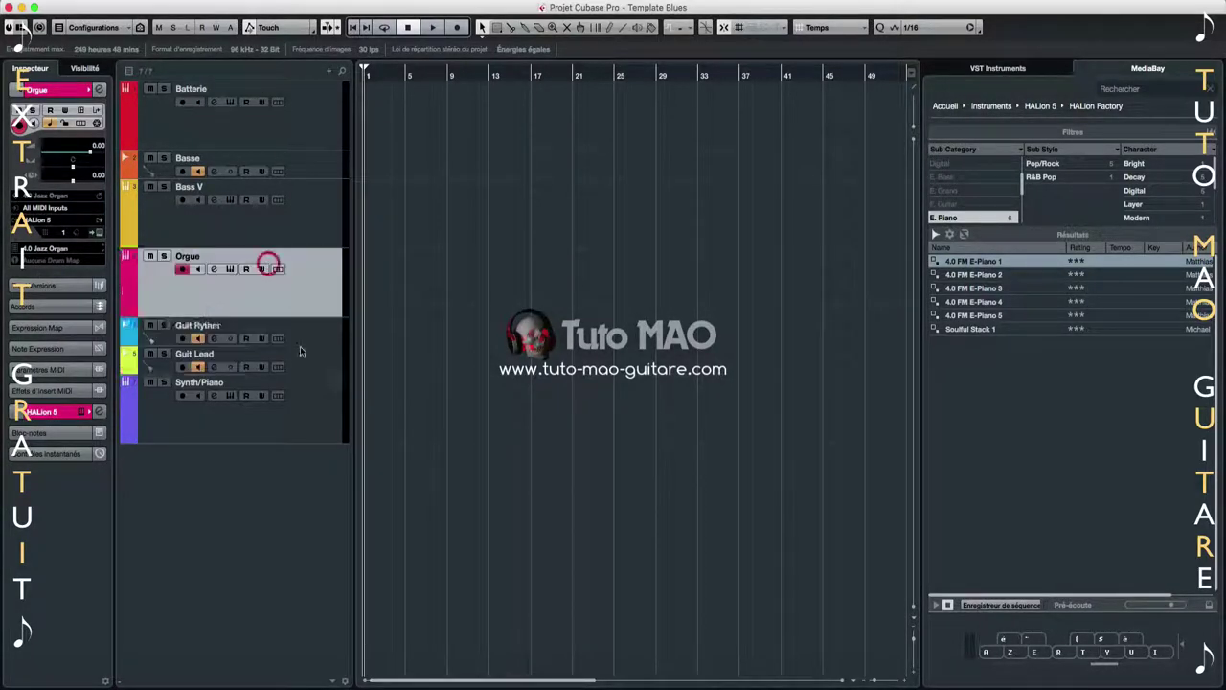
left_click_drag(287, 404, 291, 332)
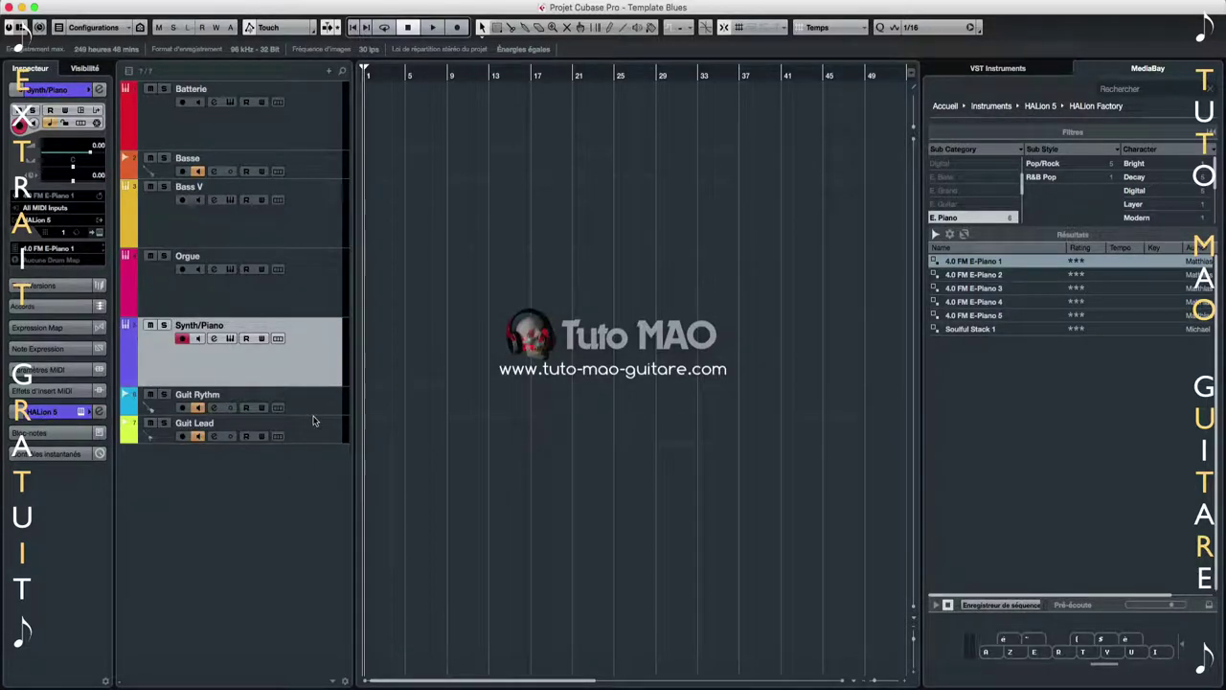
Increase the height of the Guit Rythm and Guit Lead tracks enough to show their track pictures
left_click_drag(311, 416, 307, 436)
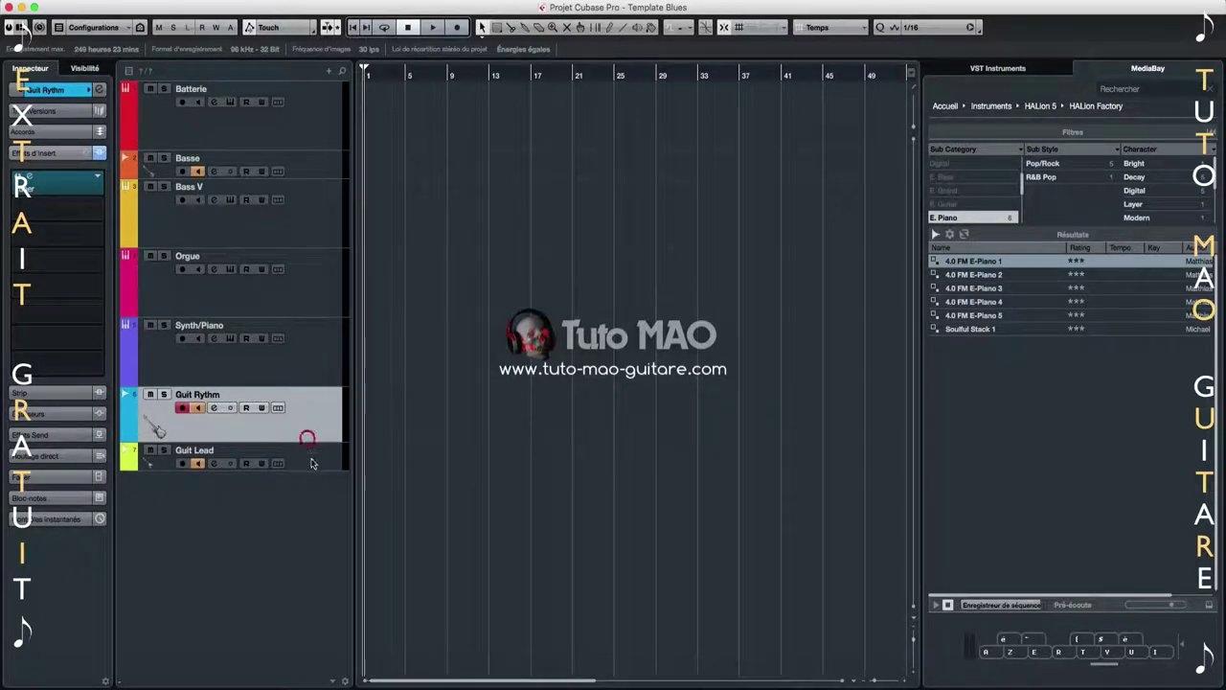
left_click(314, 469)
left_click_drag(313, 479, 313, 493)
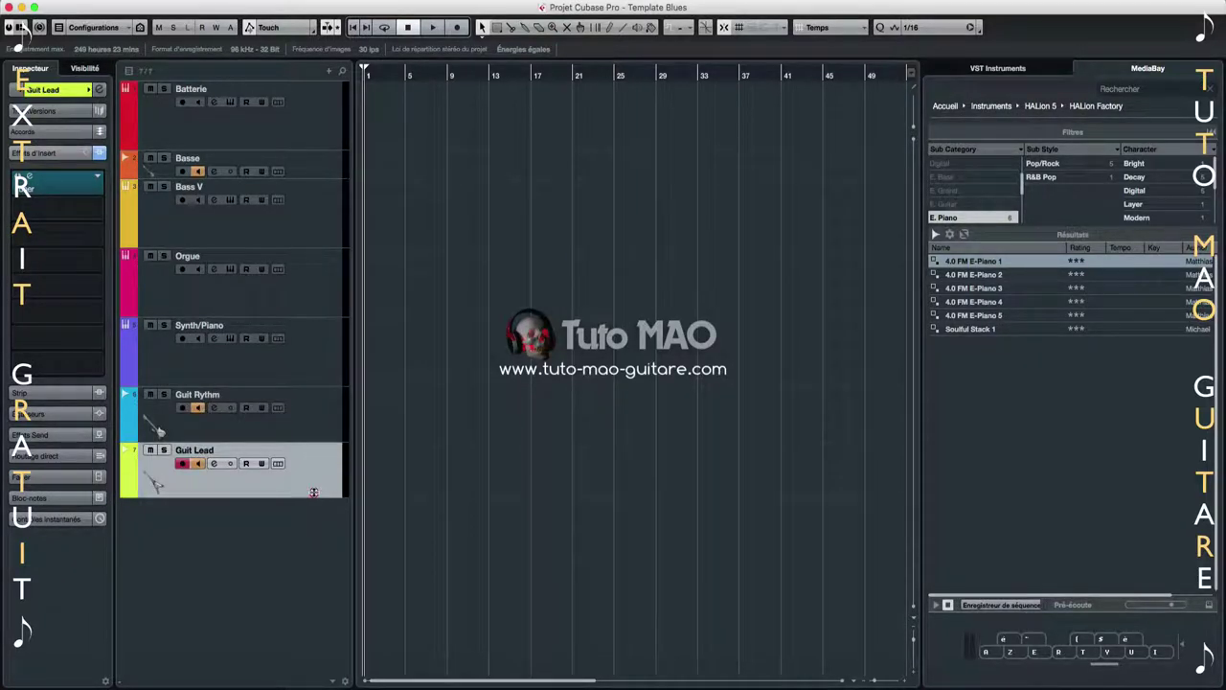
Select all seven tracks, resize them together to one uniform height, and reduce the selection to Synth/Piano
left_click(301, 129, "shift")
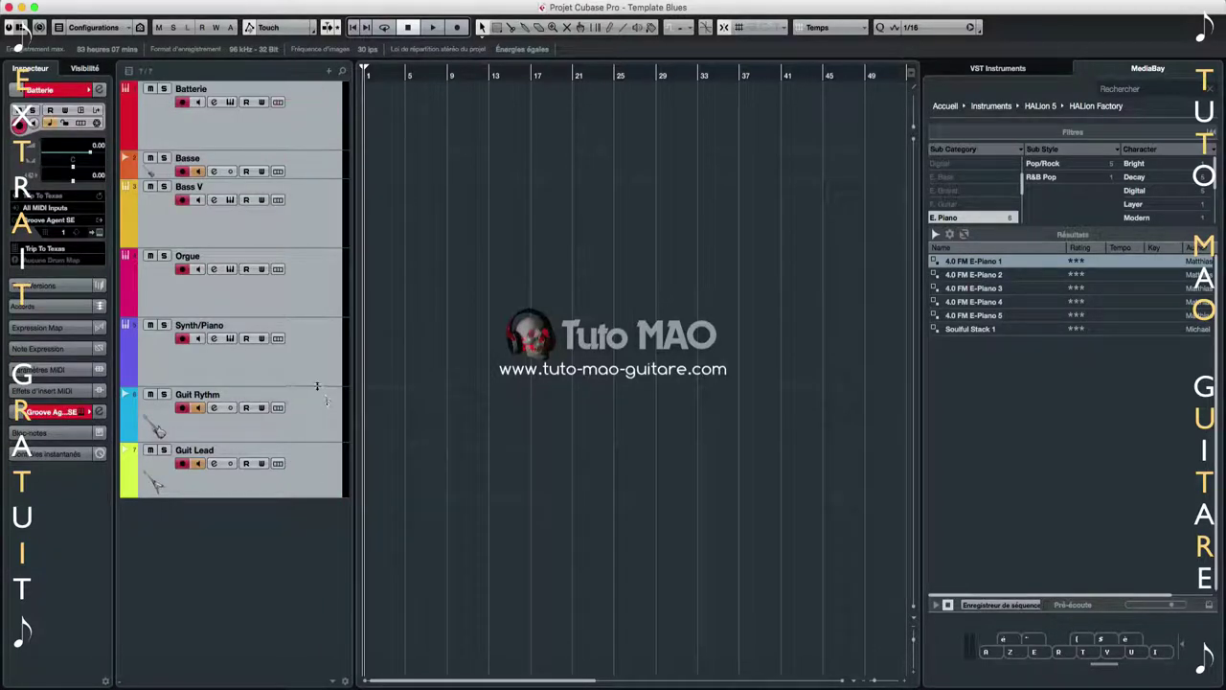
left_click_drag(317, 386, 314, 370)
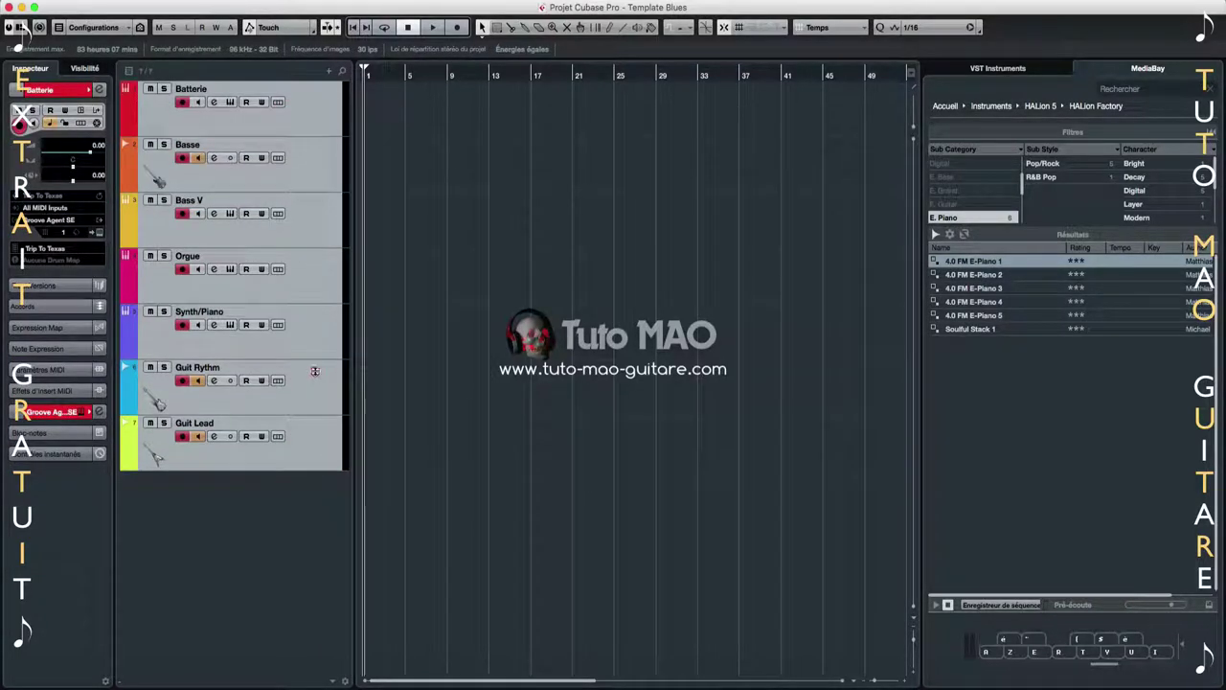
left_click(282, 498)
left_click(199, 504)
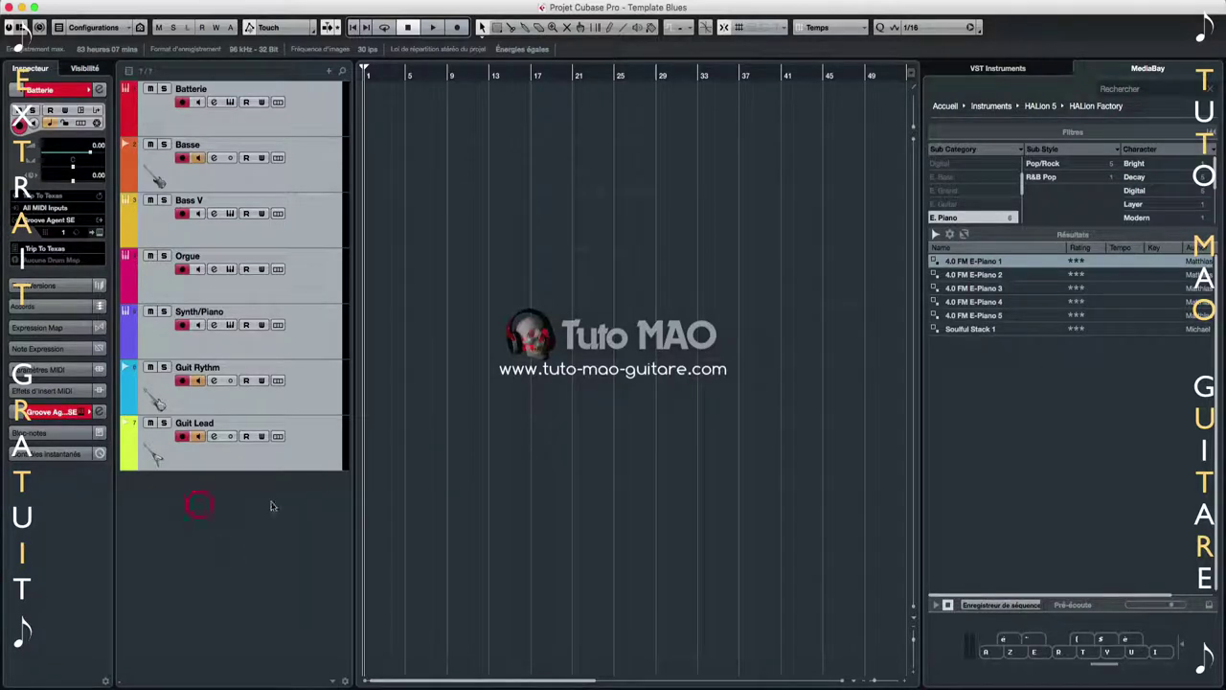
left_click(296, 345)
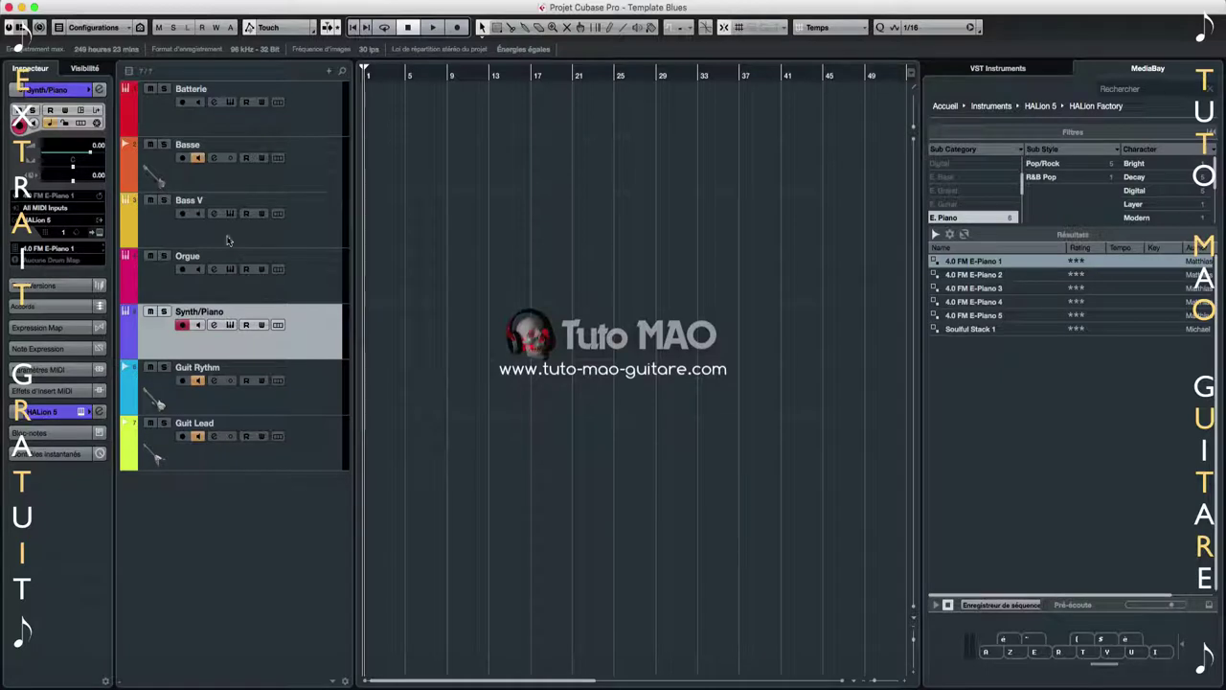
Assign the Factory drum kit picture to the Batterie track
double_click(159, 122)
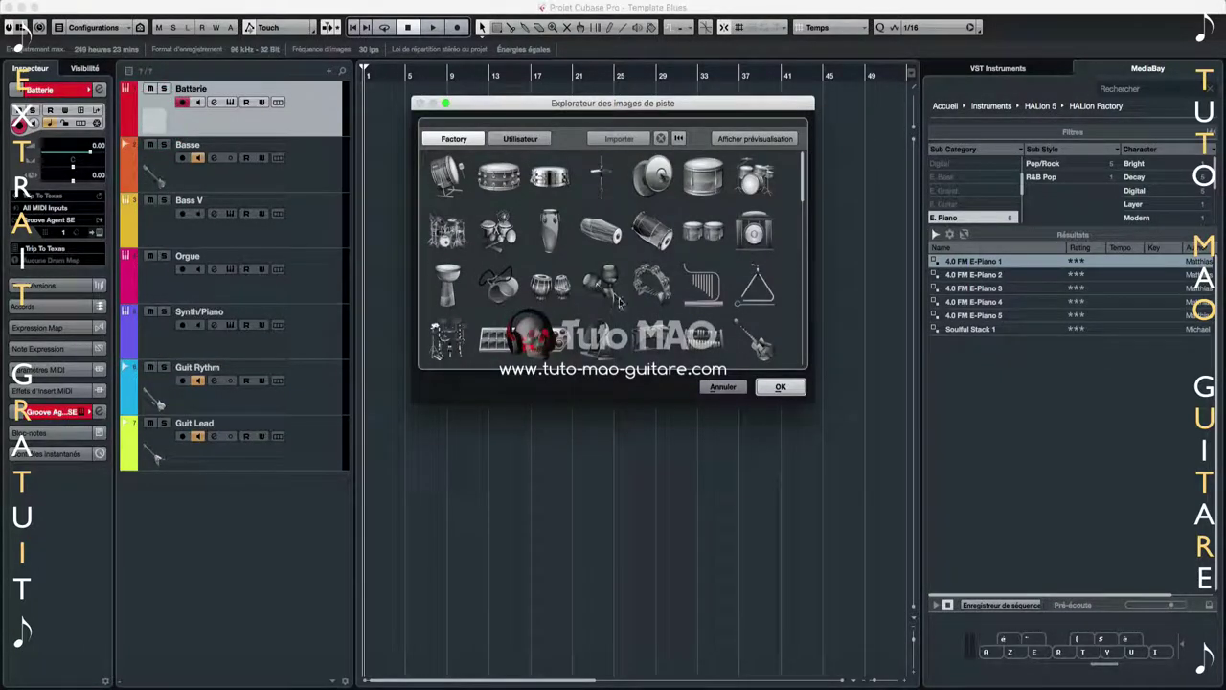
left_click(754, 178)
left_click(779, 388)
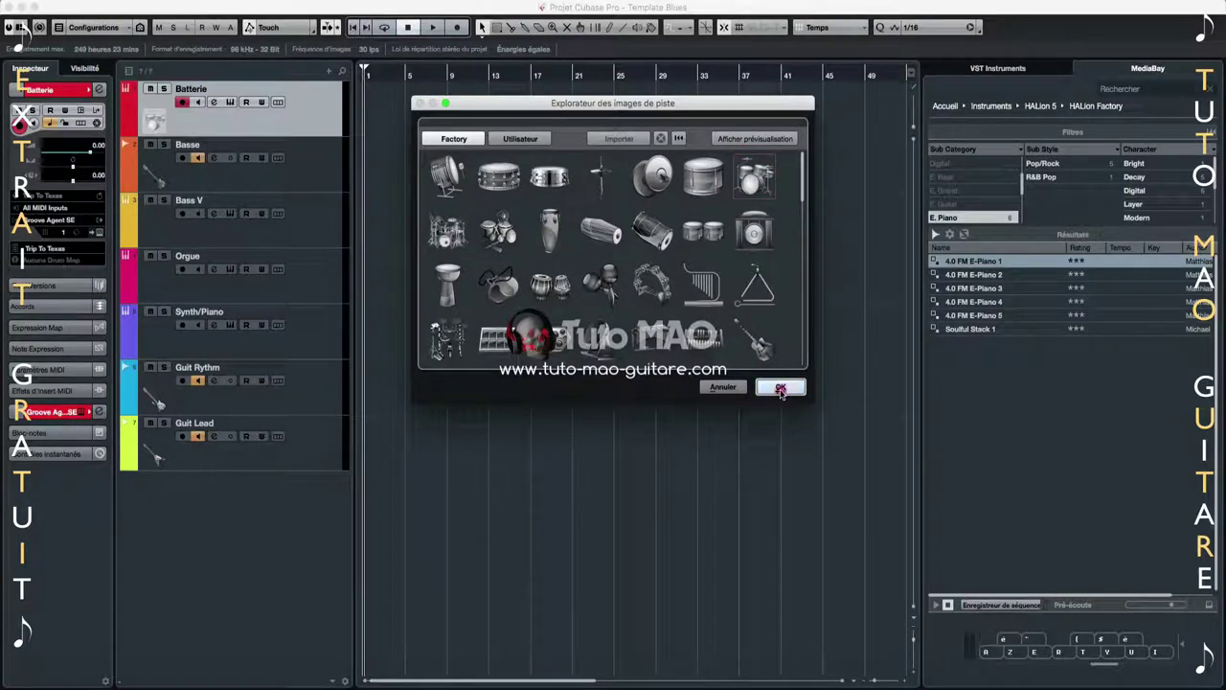
Assign a Factory synthesizer keyboard picture to the Bass V track
double_click(158, 231)
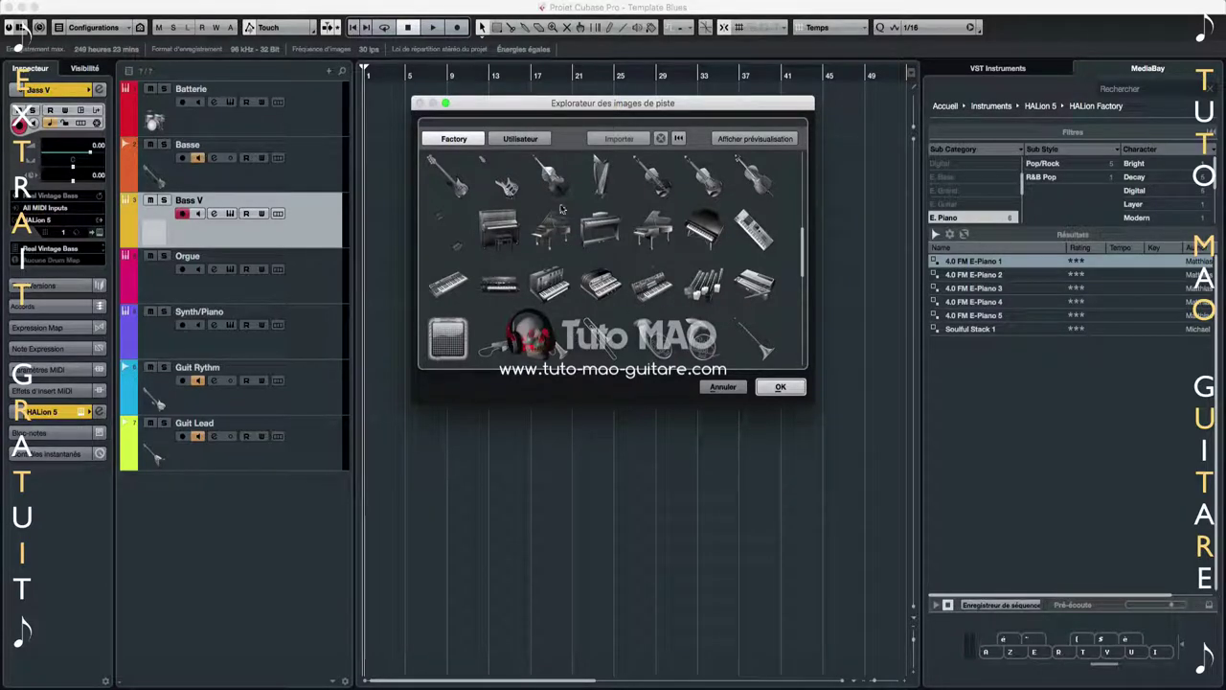
left_click(553, 289)
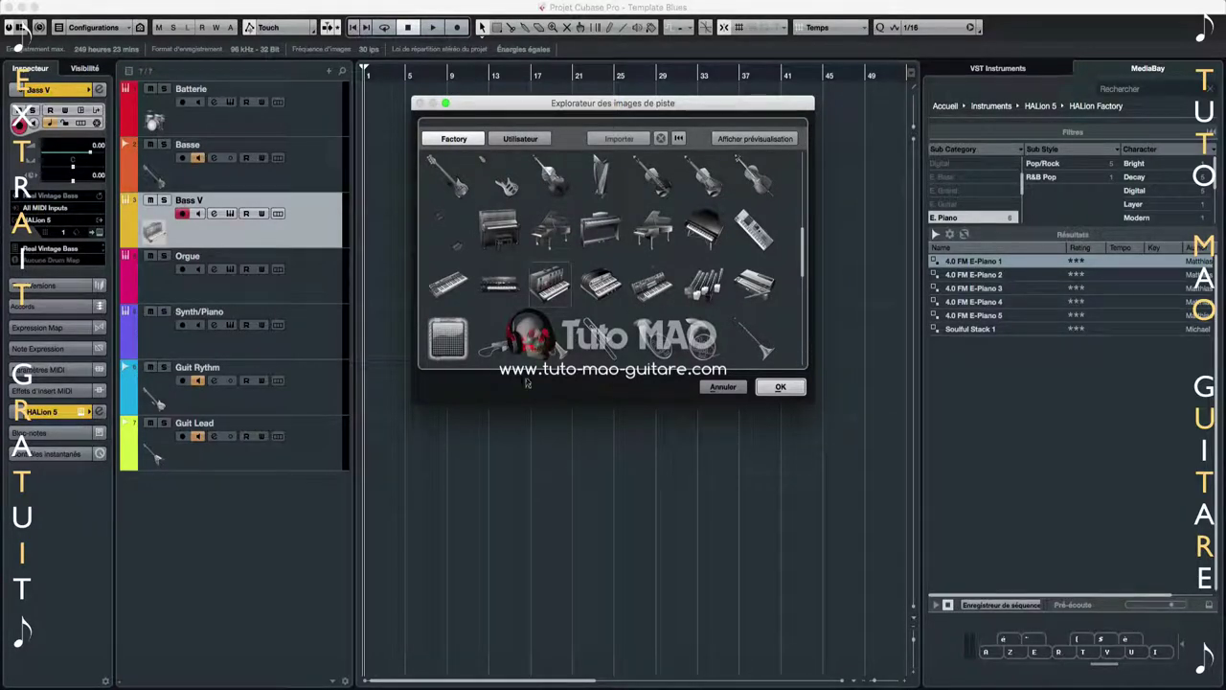
left_click(780, 386)
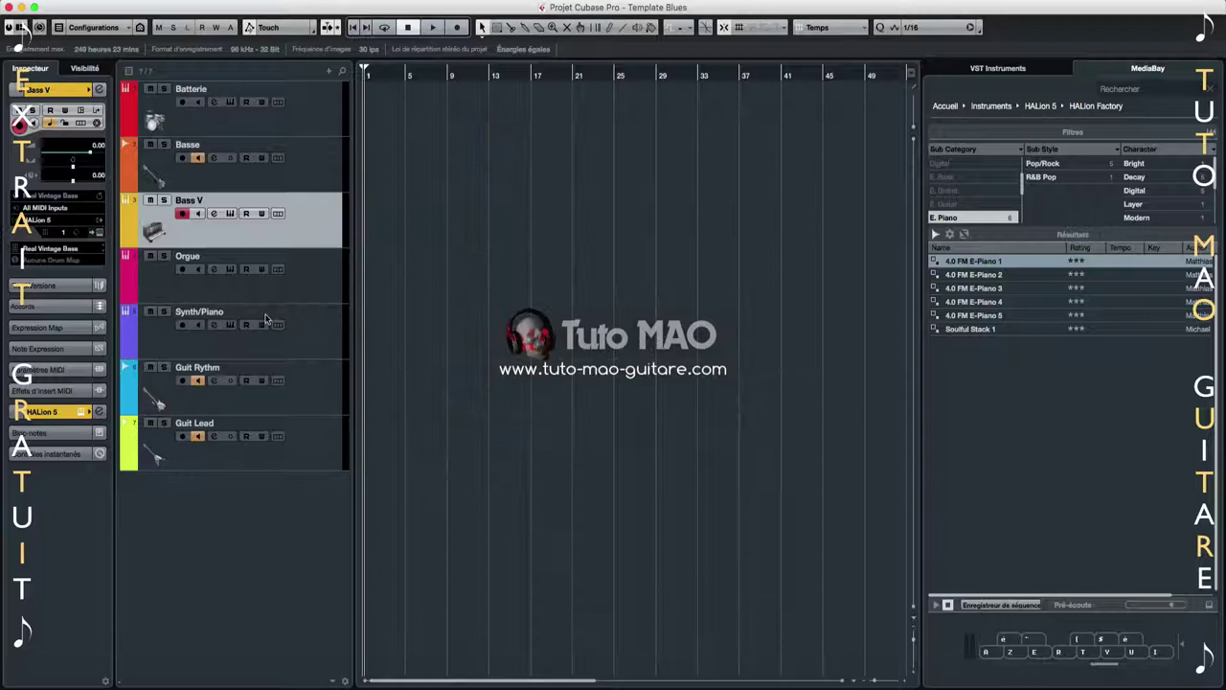
Assign the Factory picture of an upright organ-style keyboard to the Orgue track
left_click(154, 278)
double_click(158, 287)
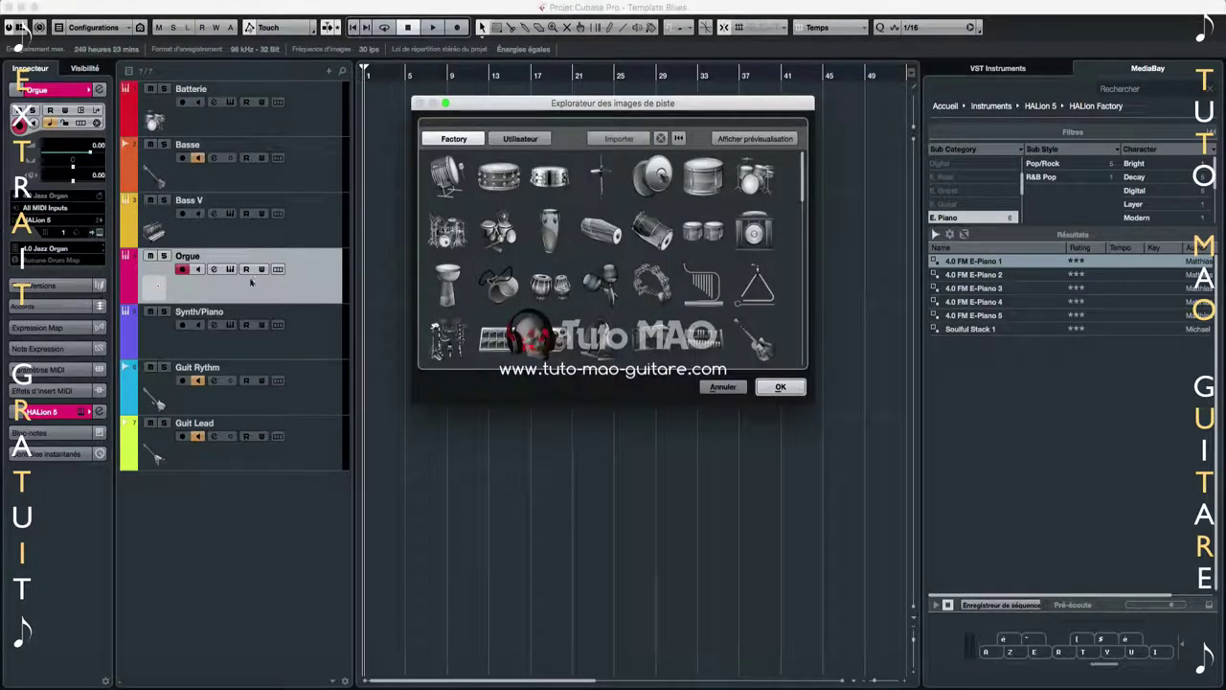
scroll(616, 266, "down", 4)
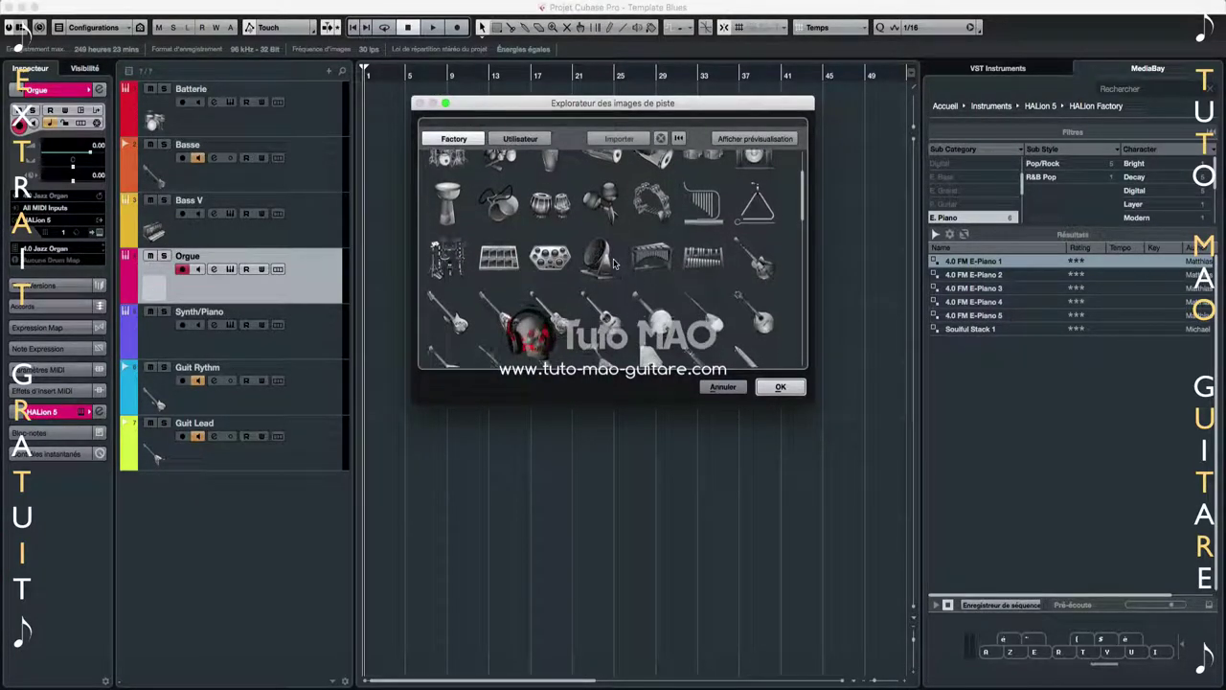
scroll(616, 266, "down", 4)
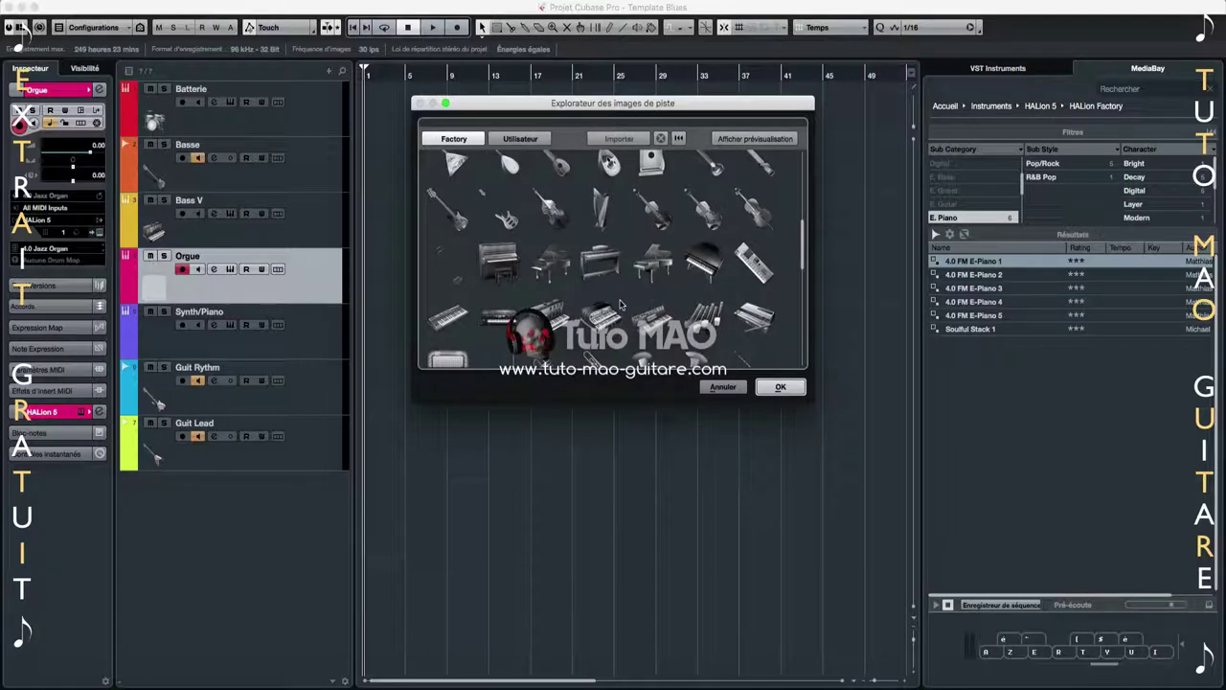
left_click(502, 258)
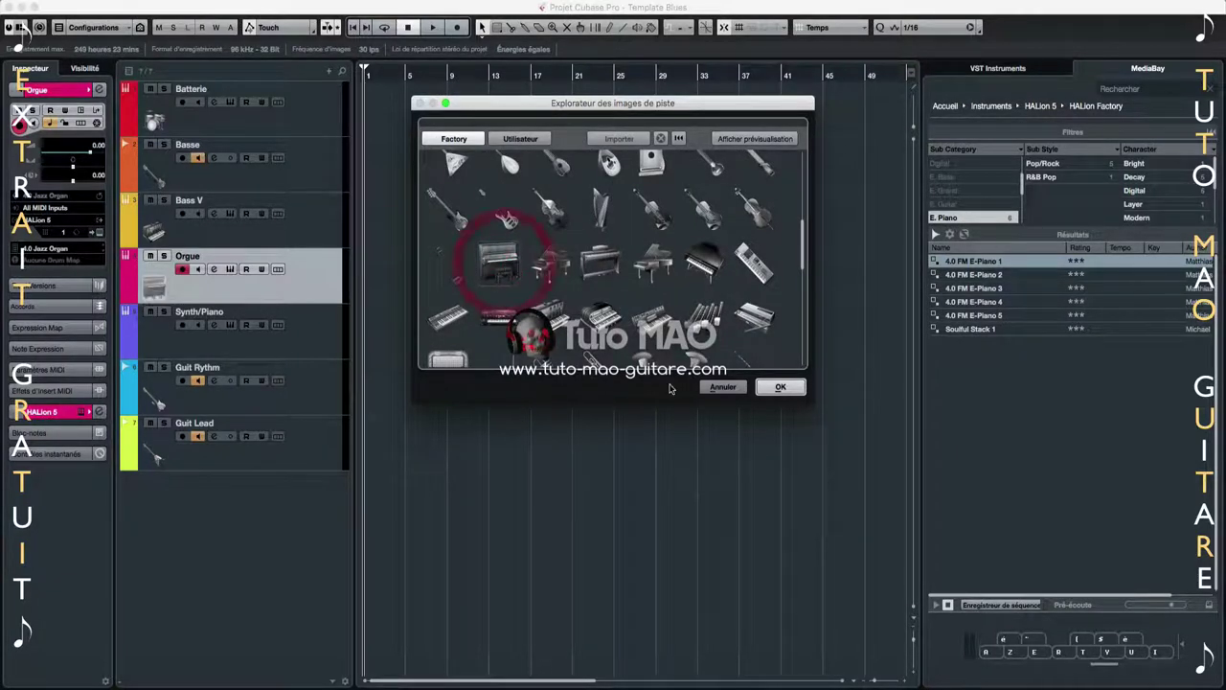
left_click(781, 387)
Assign the Factory picture of an electric piano on legs to the Synth/Piano track
left_click(156, 347)
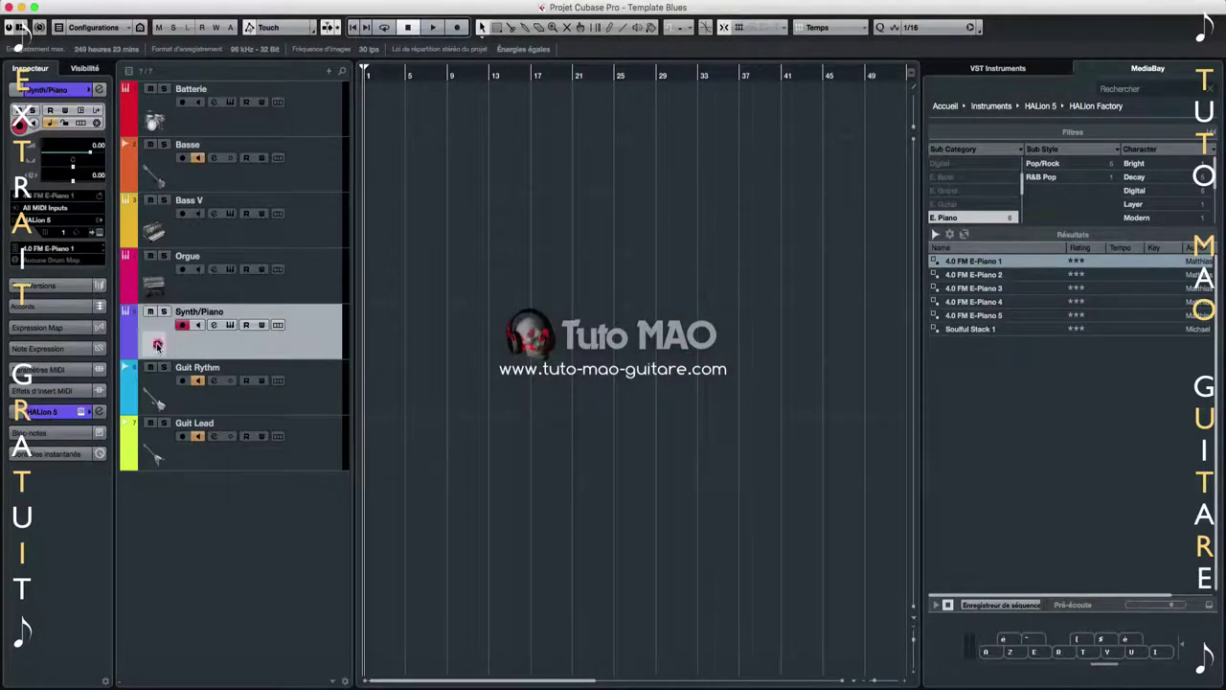
double_click(156, 347)
left_click(601, 206)
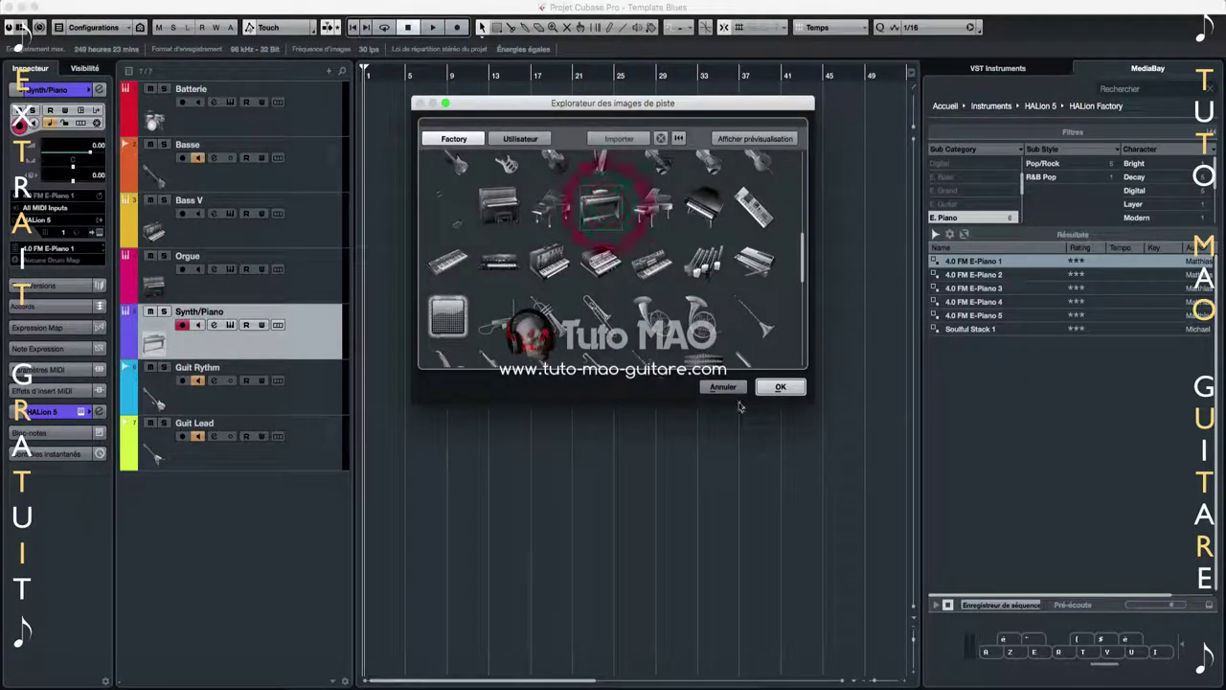
left_click(780, 386)
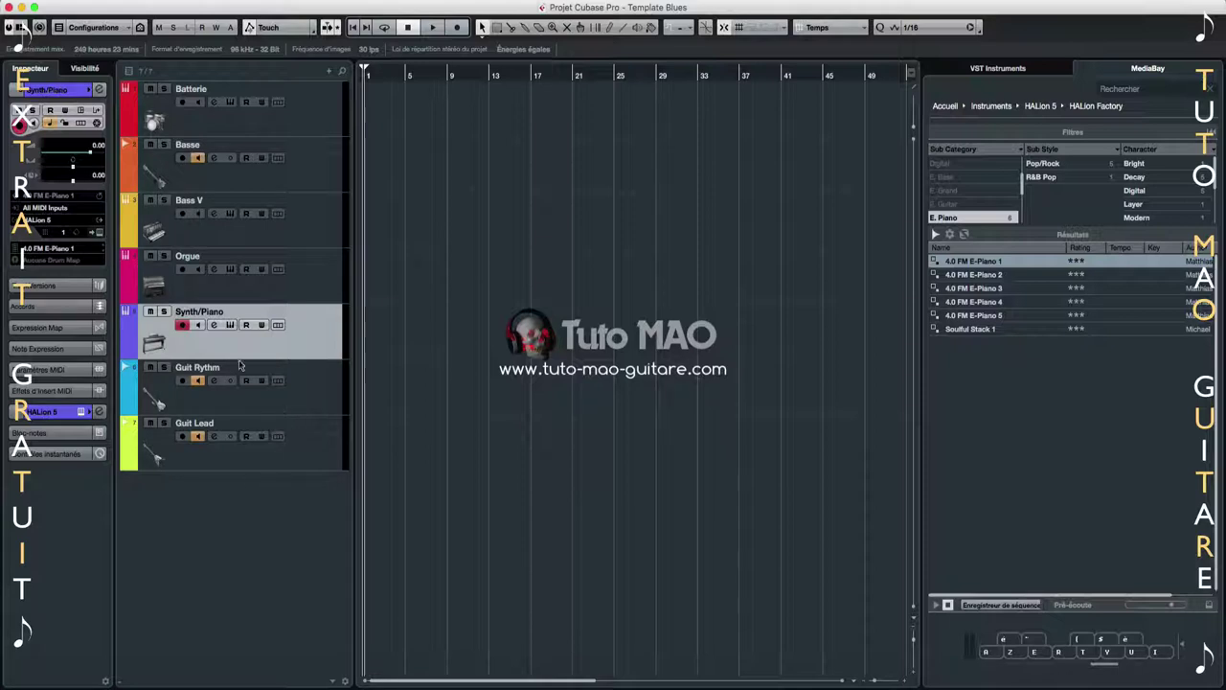
Disarm Synth/Piano, enable monitoring on the Synth/Piano, Orgue, Bass V and Batterie tracks, and save the project
left_click(181, 325)
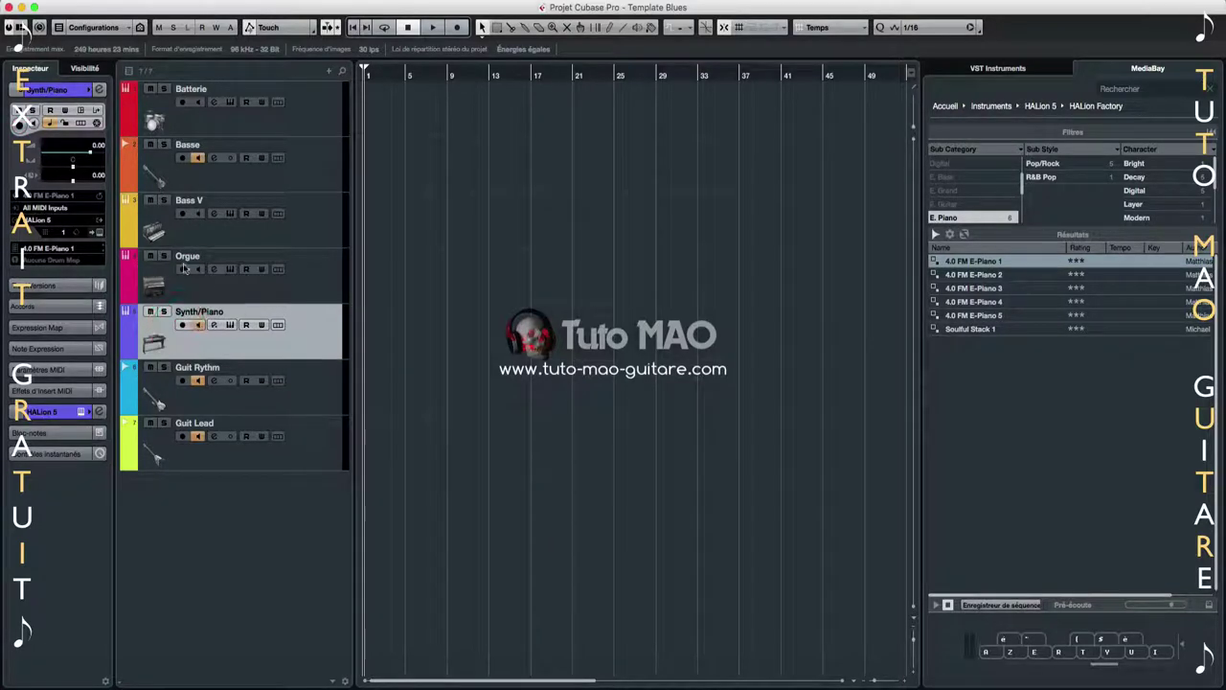
left_click(197, 325)
left_click(198, 214)
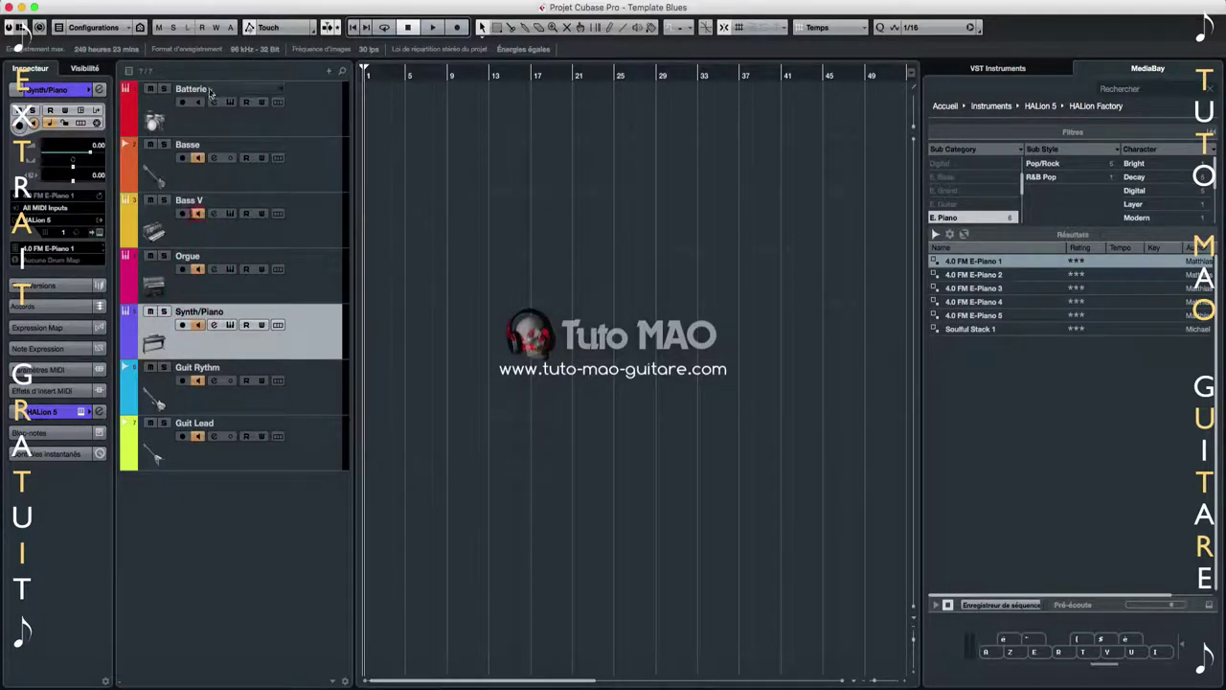
left_click(198, 102)
left_click(289, 120)
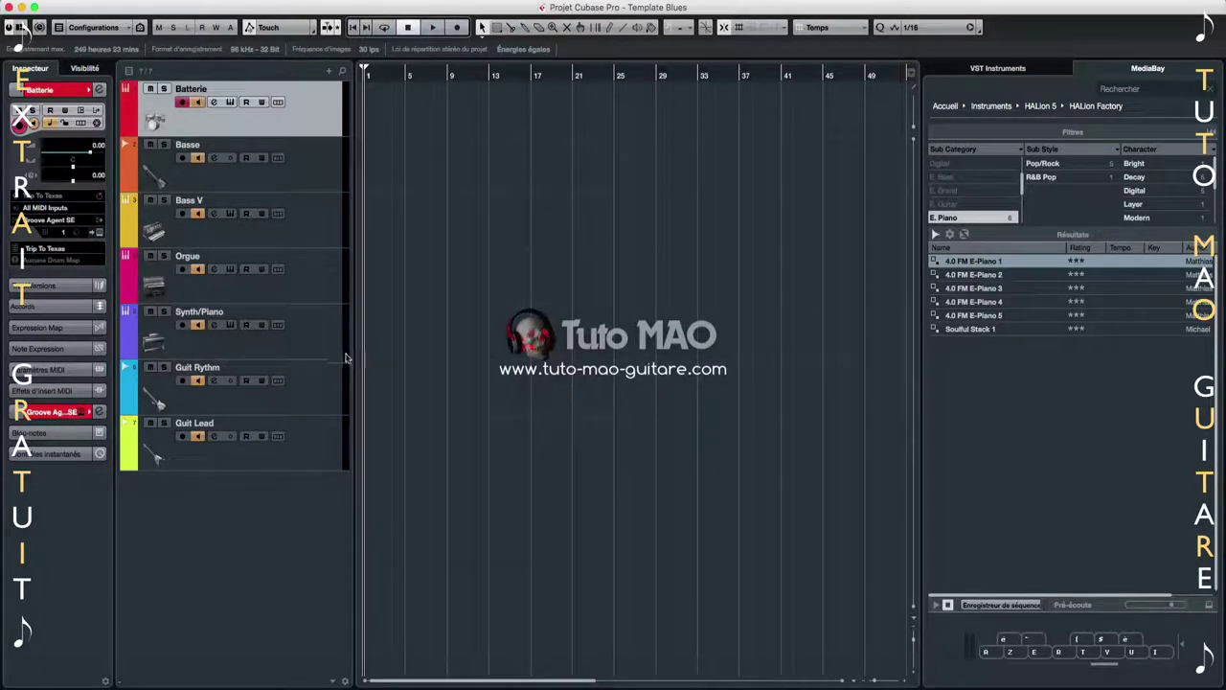
left_click(88, 2)
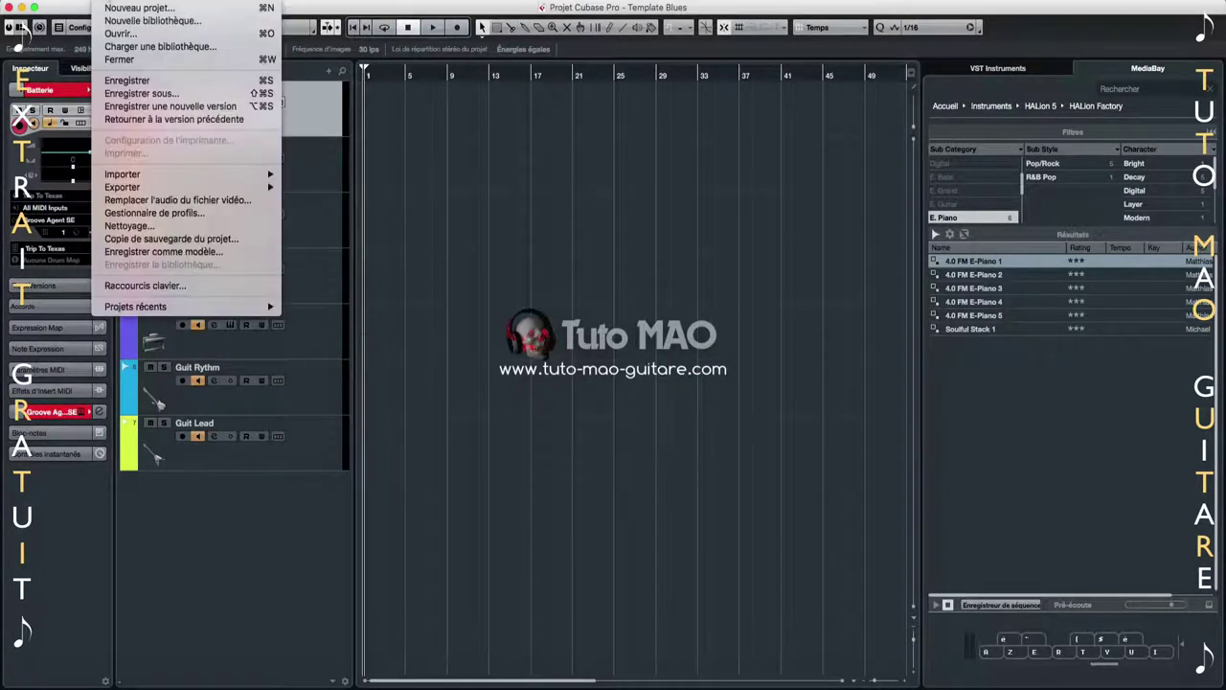
left_click(144, 81)
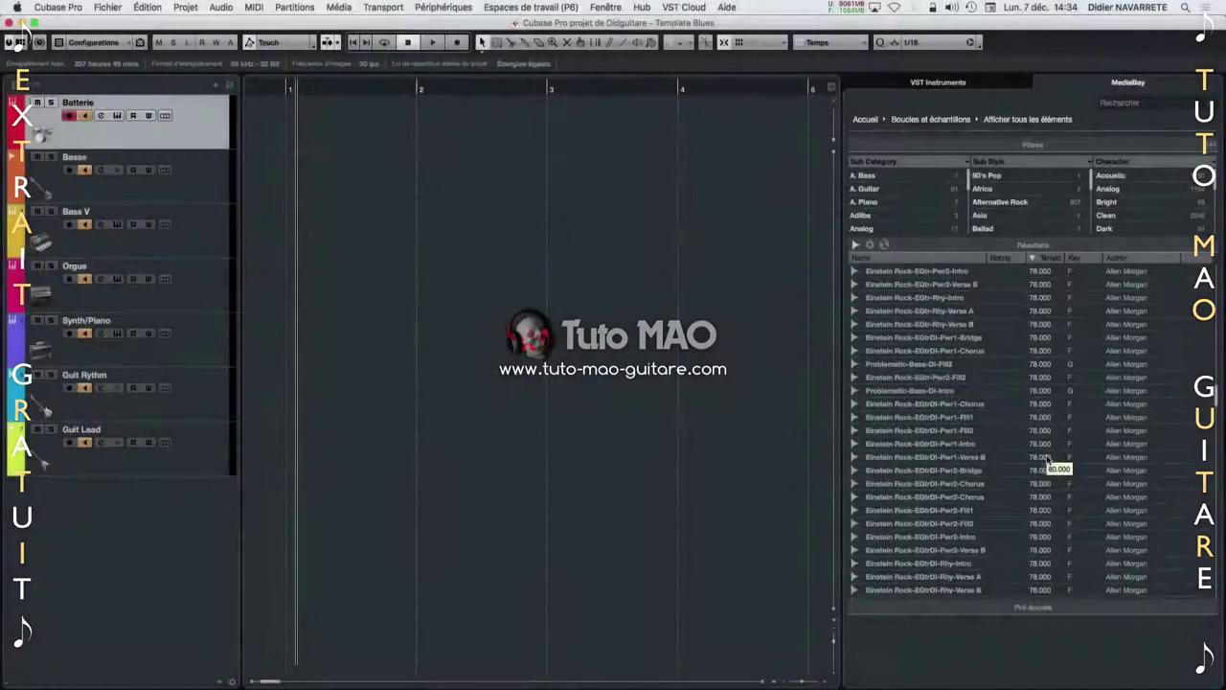
Add the current layout with the MediaBay as a project workspace named Audio Recherche
scroll(1047, 458, "up", 2)
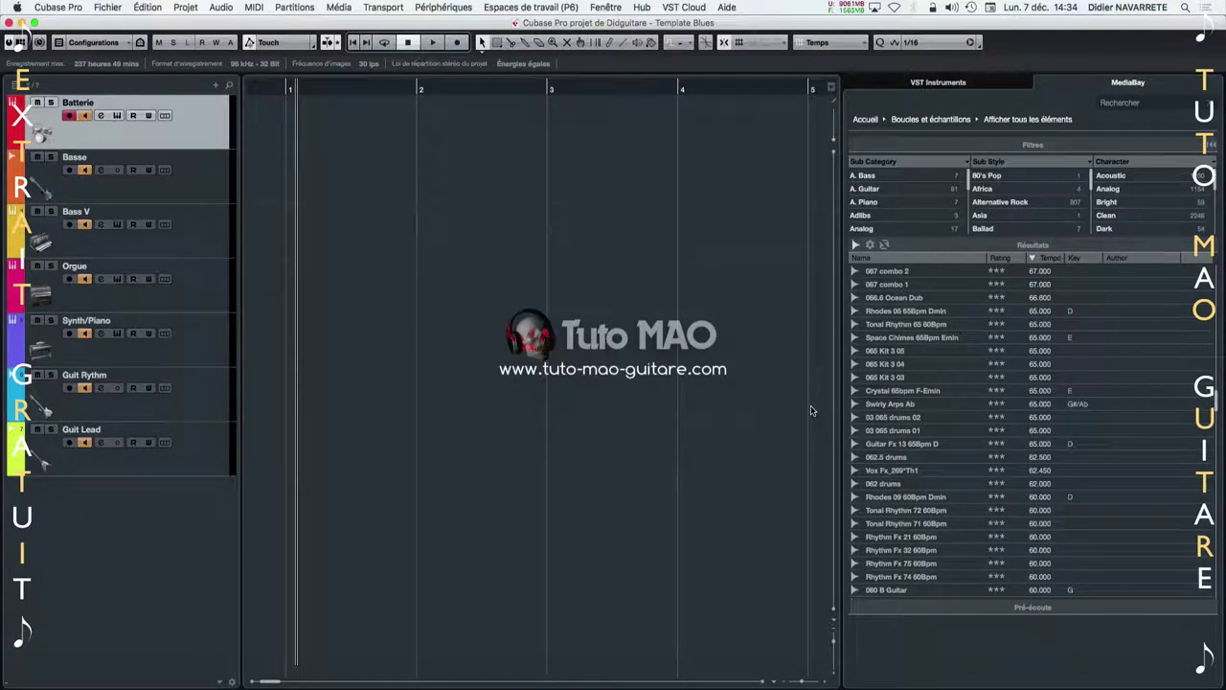
left_click(561, 7)
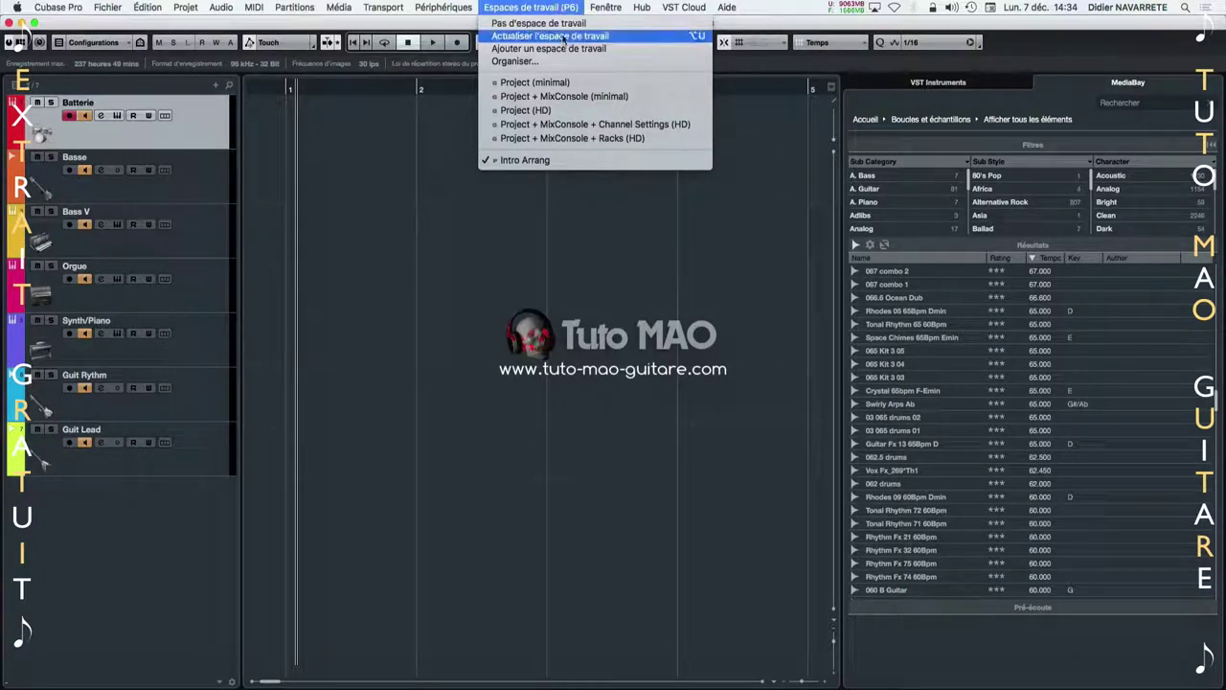
left_click(563, 48)
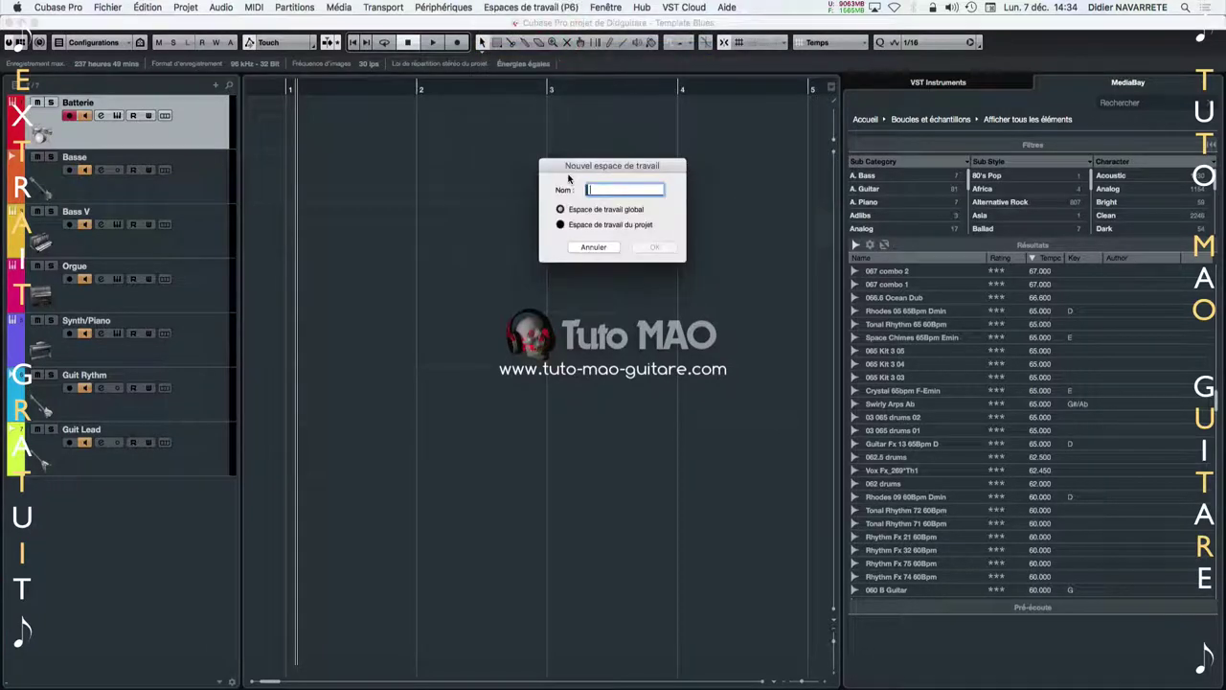
left_click(565, 228)
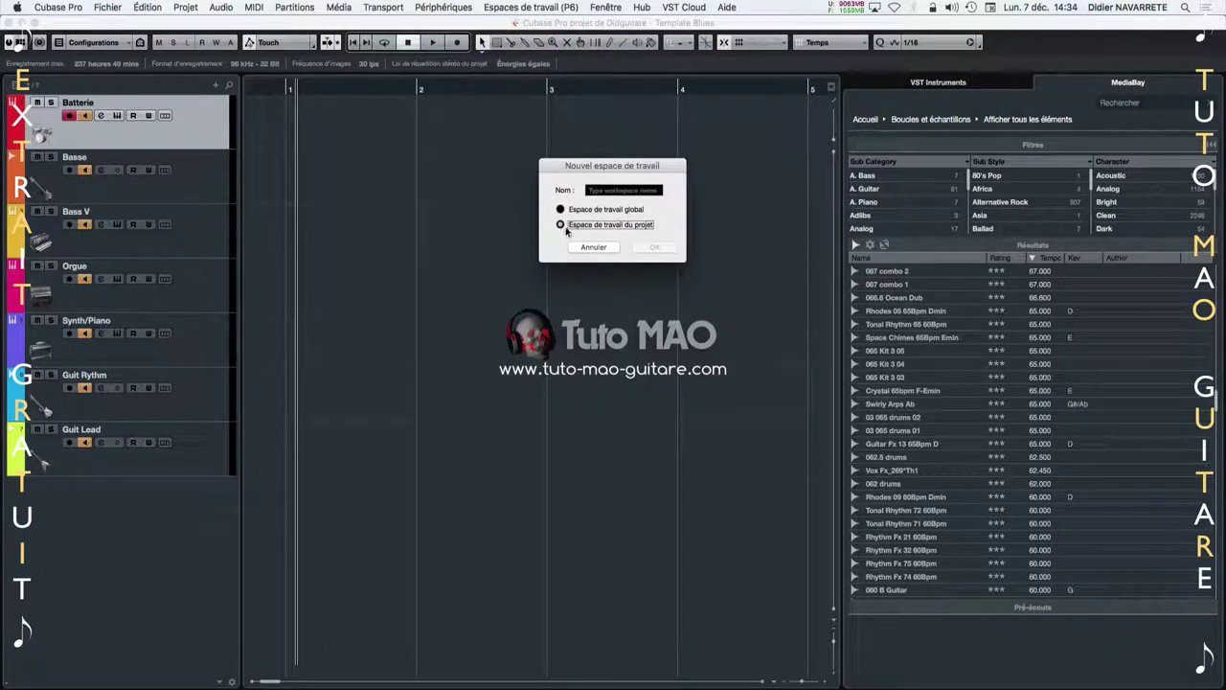
left_click(614, 191)
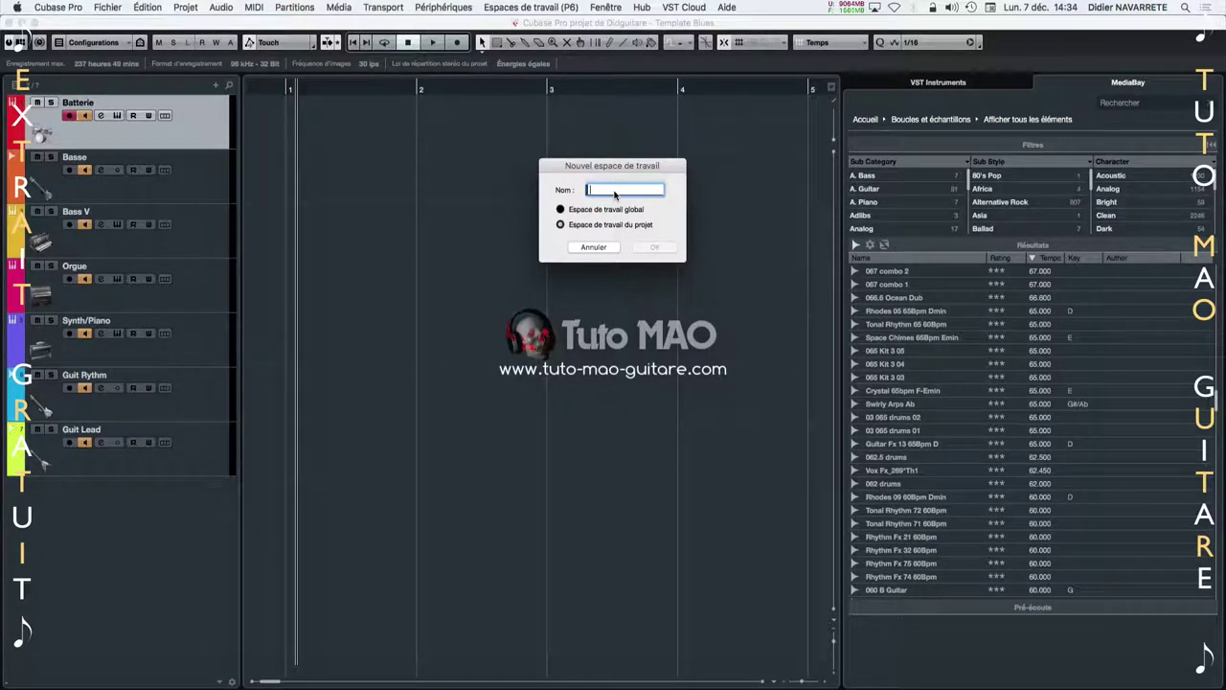
type("udi")
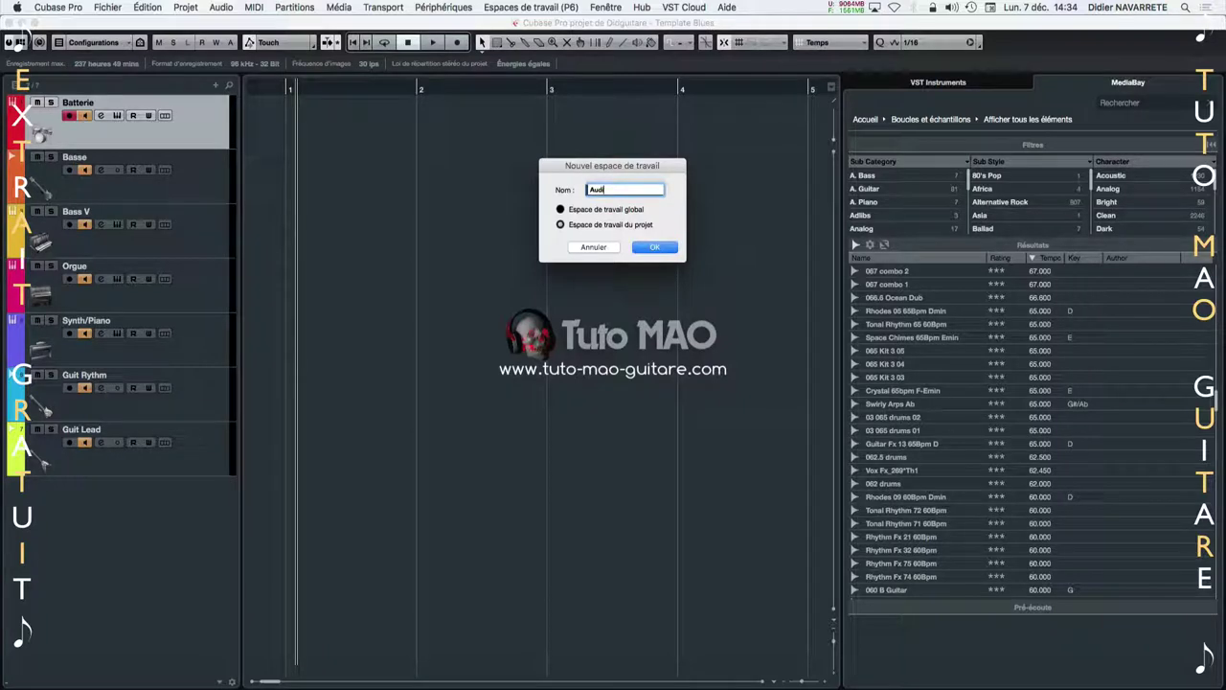
type("o Recherche")
key("Return")
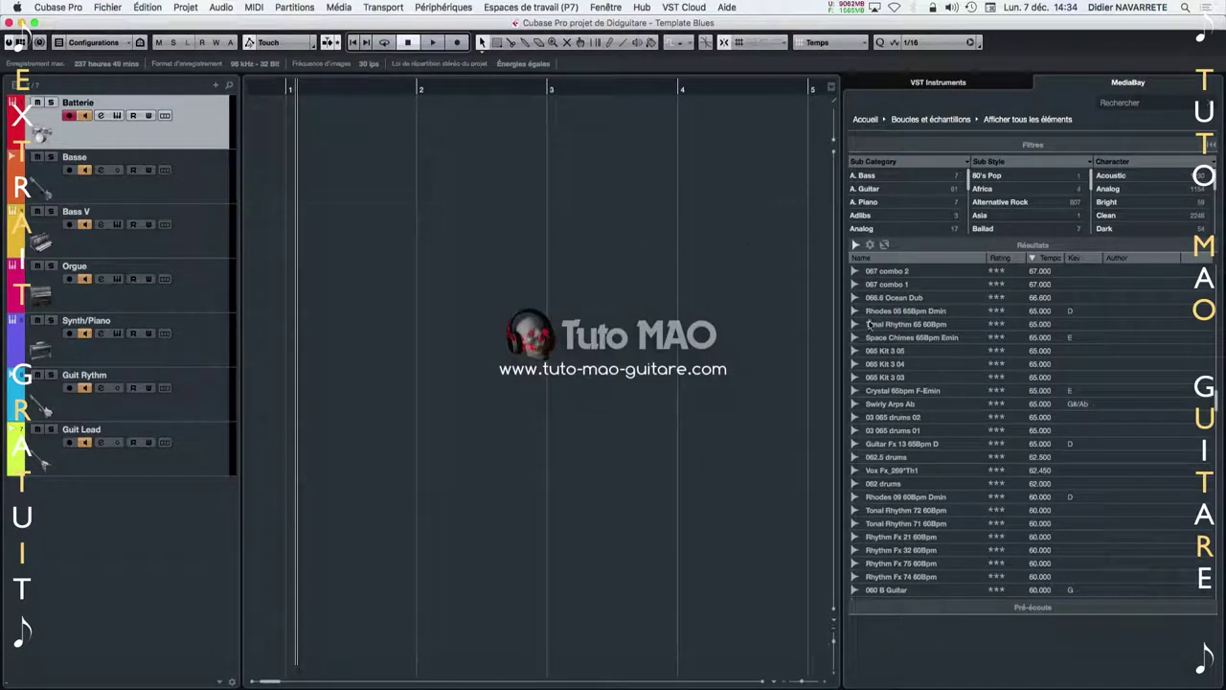
Hide the Racks zone of the project window and fit the whole project length in the event display
right_click(1216, 333)
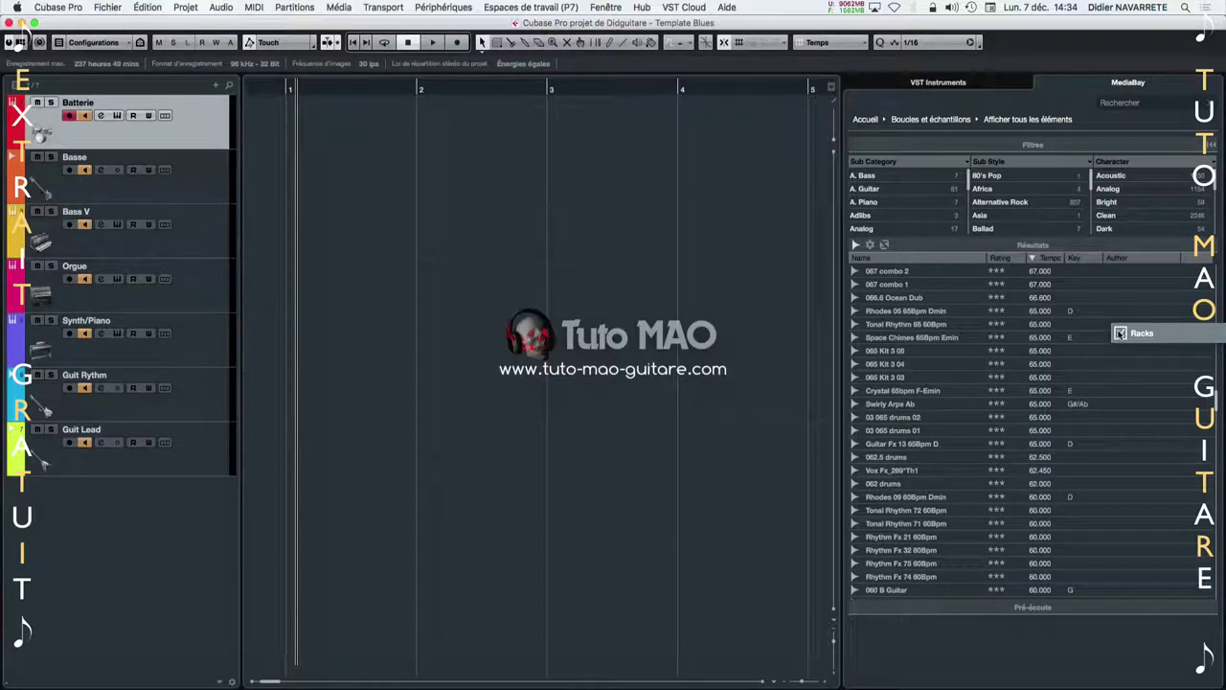
left_click(1120, 333)
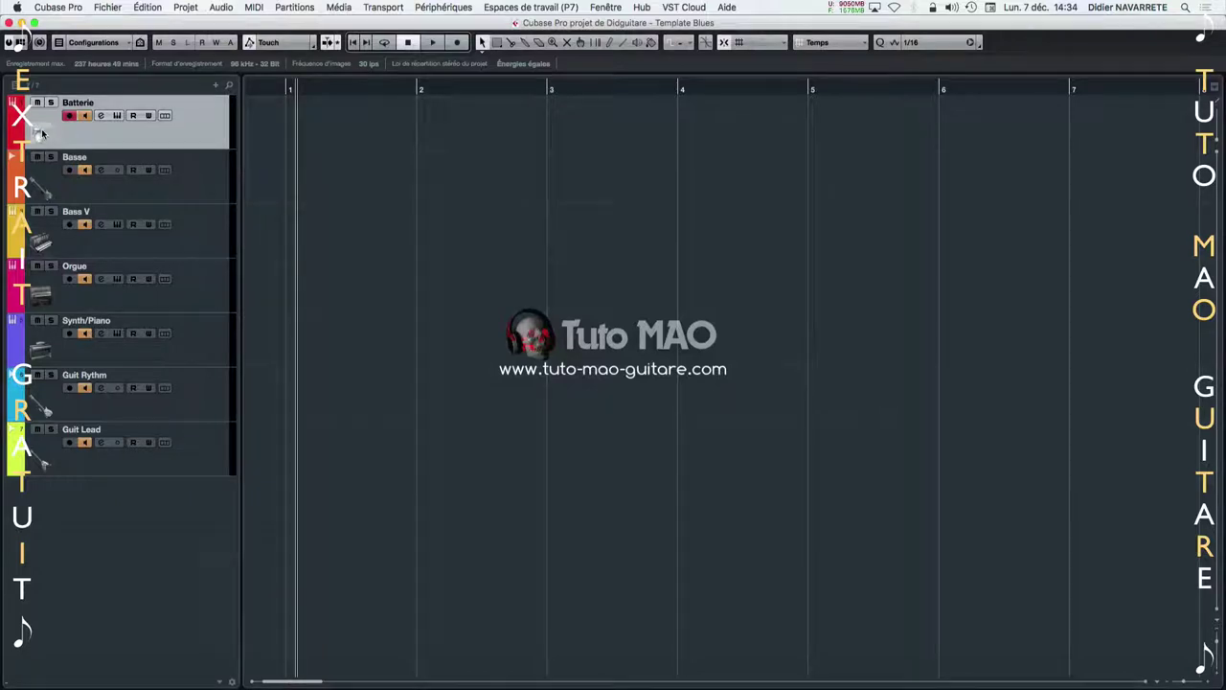
key("shift+f")
Add the current layout without racks as a global workspace named Arrangement
left_click(528, 8)
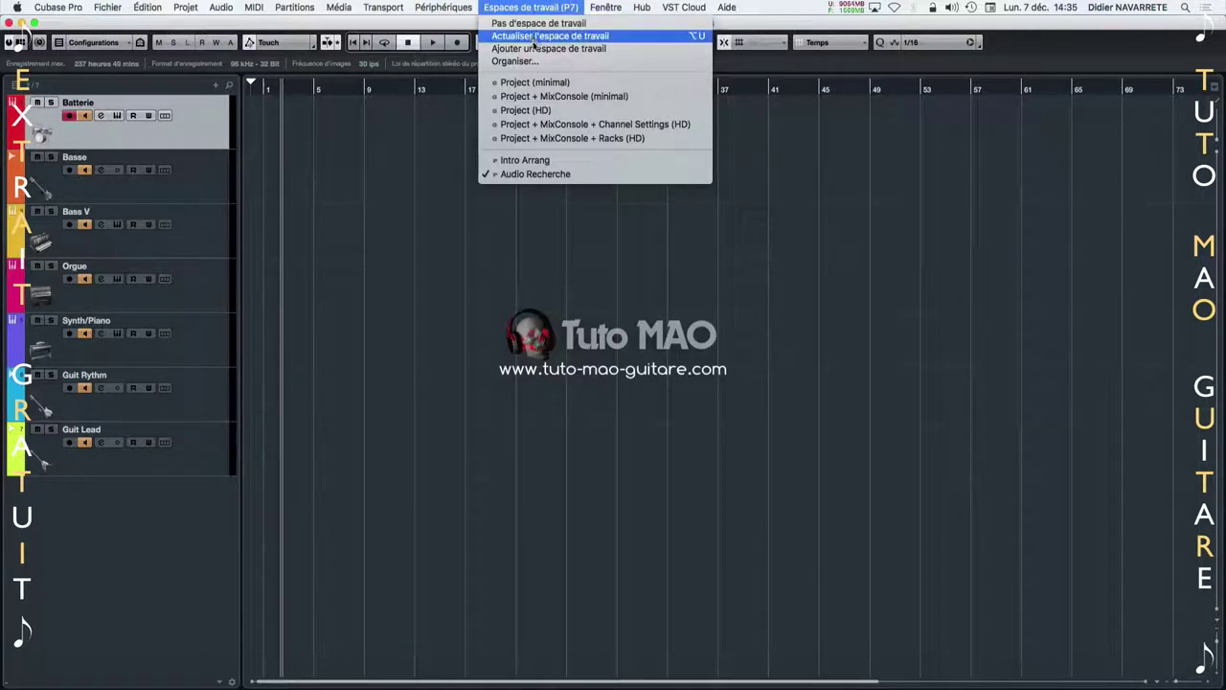
left_click(538, 48)
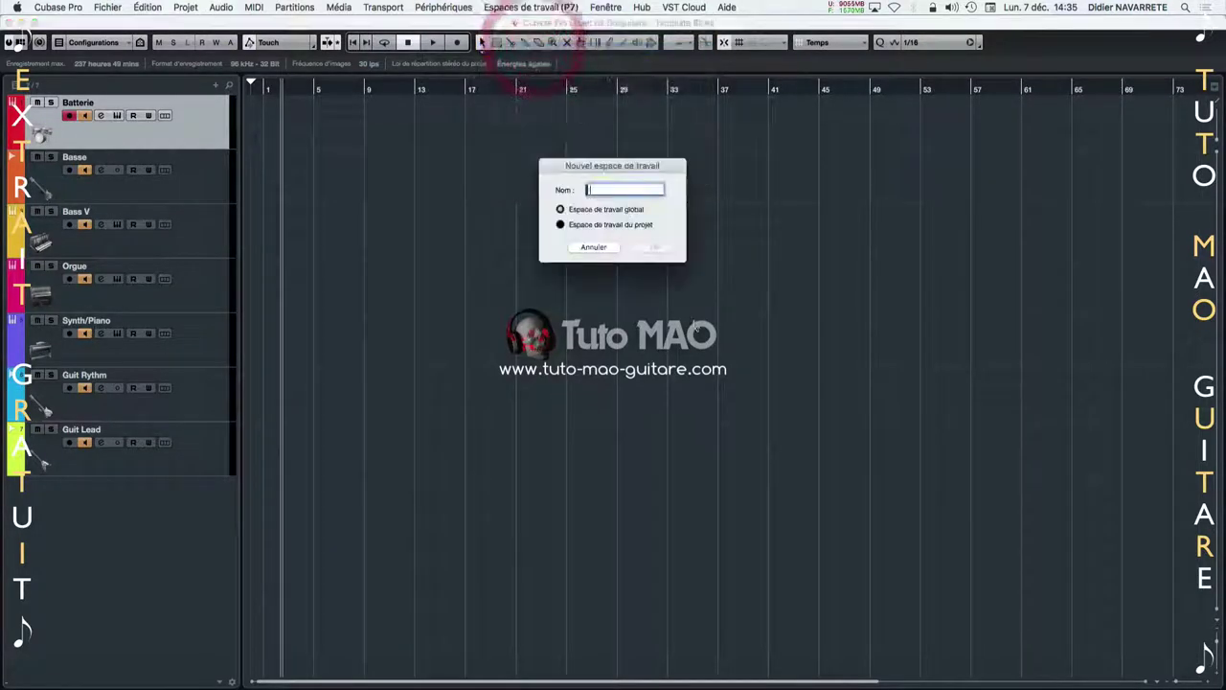
left_click(596, 190)
type("A")
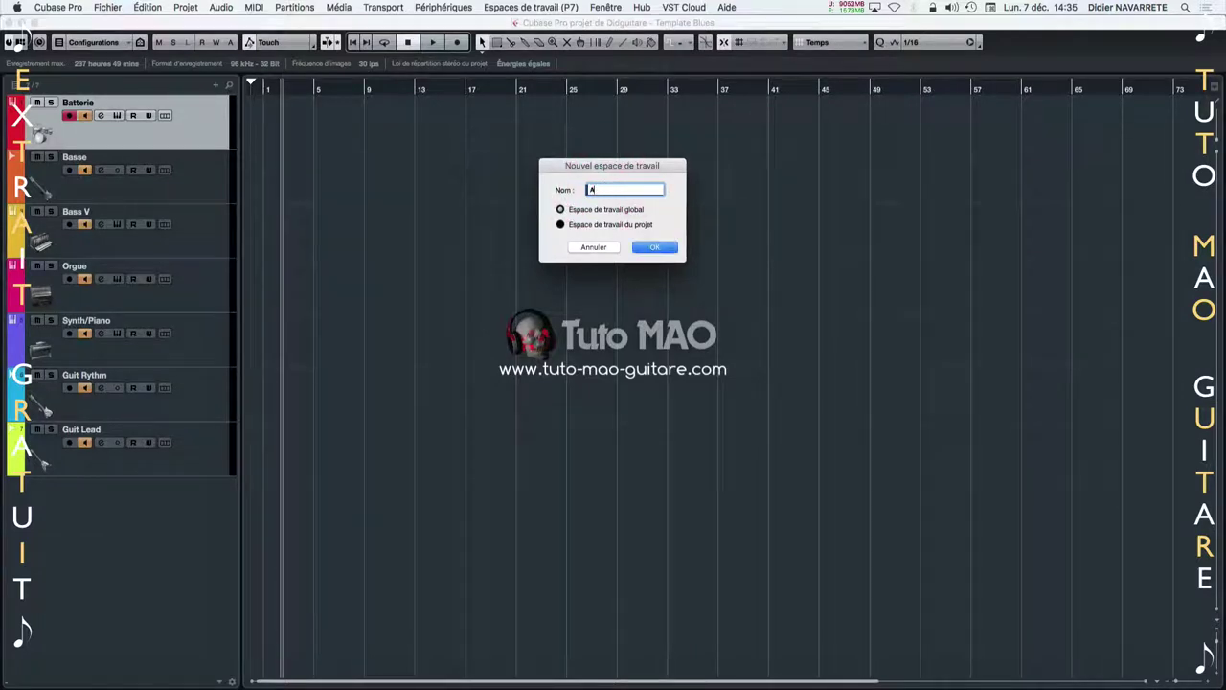
type("rrangement")
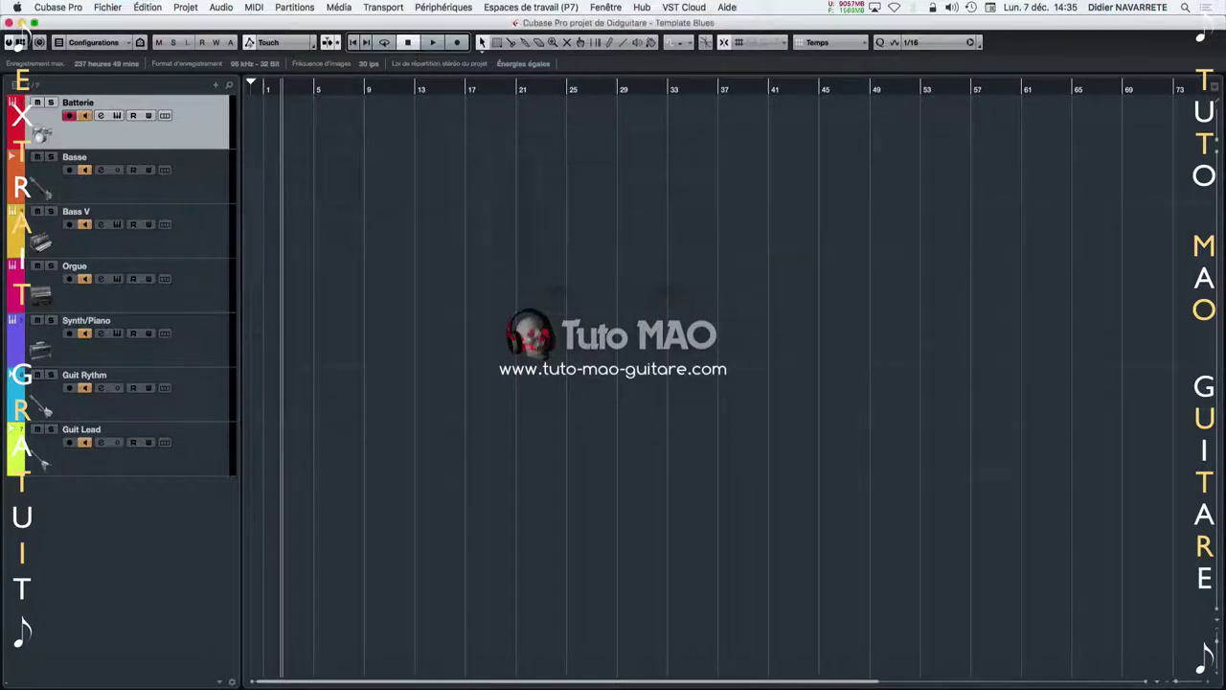
key("Return")
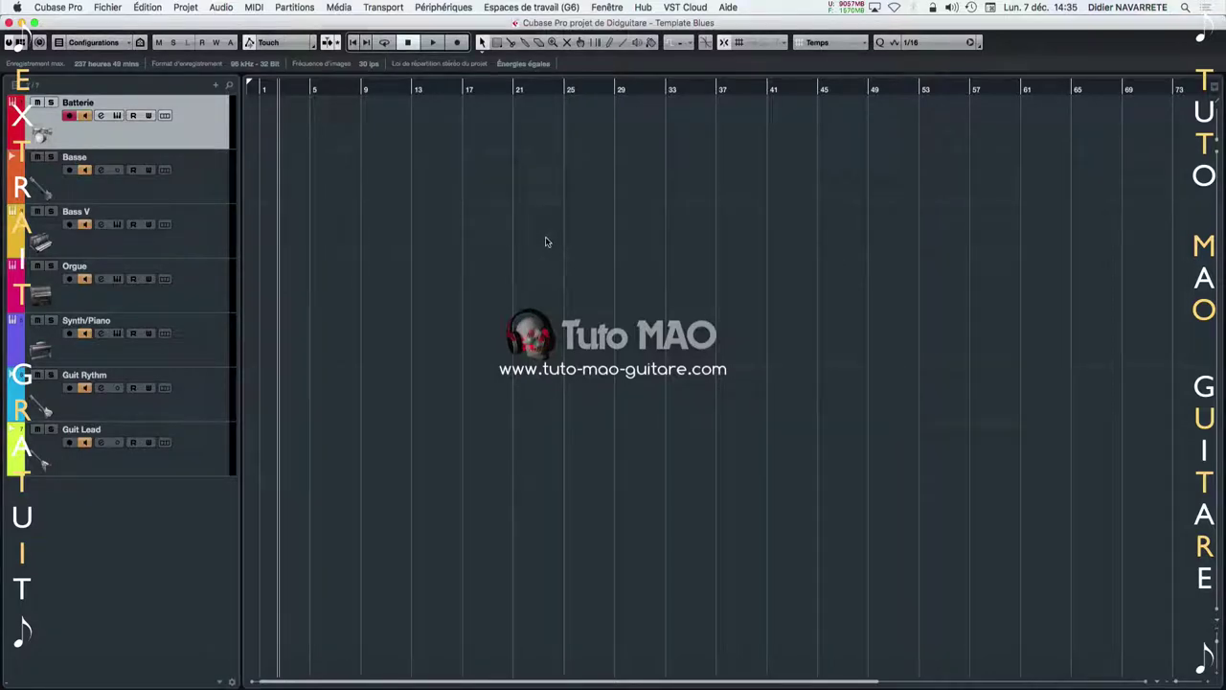
Lay out the MixConsole with the Control Room/Meter zone hidden, the Inserts rack collapsed and the fader section enlarged
key("F3")
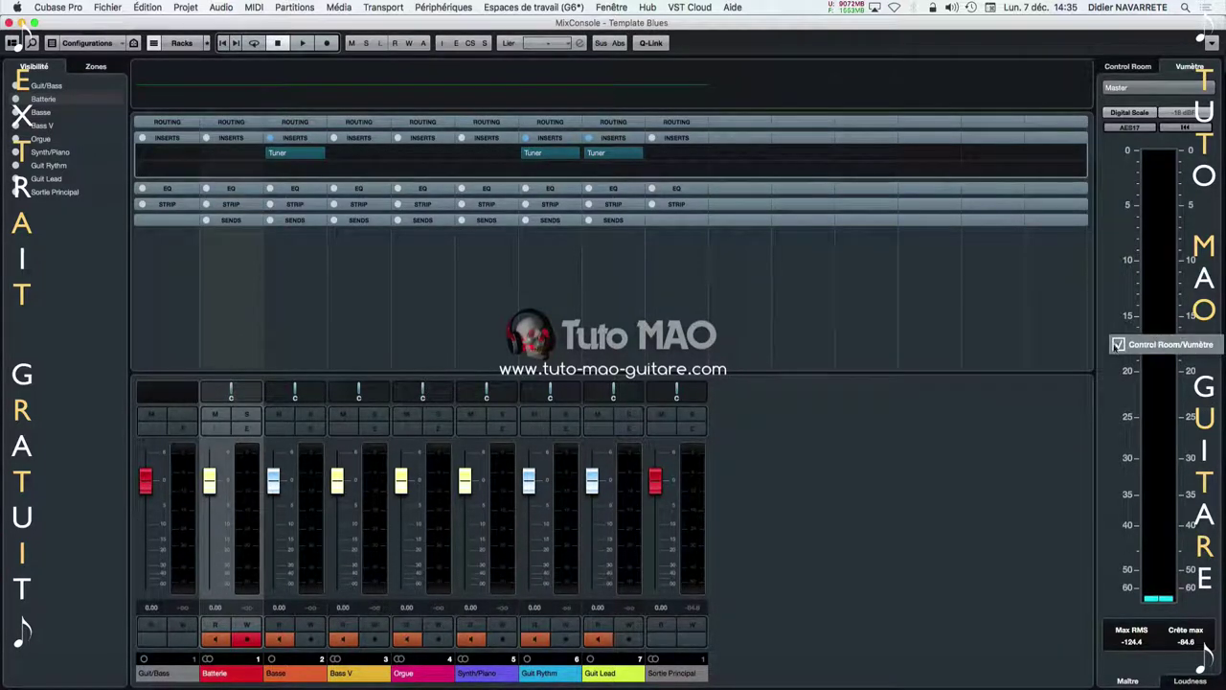
left_click(1118, 345)
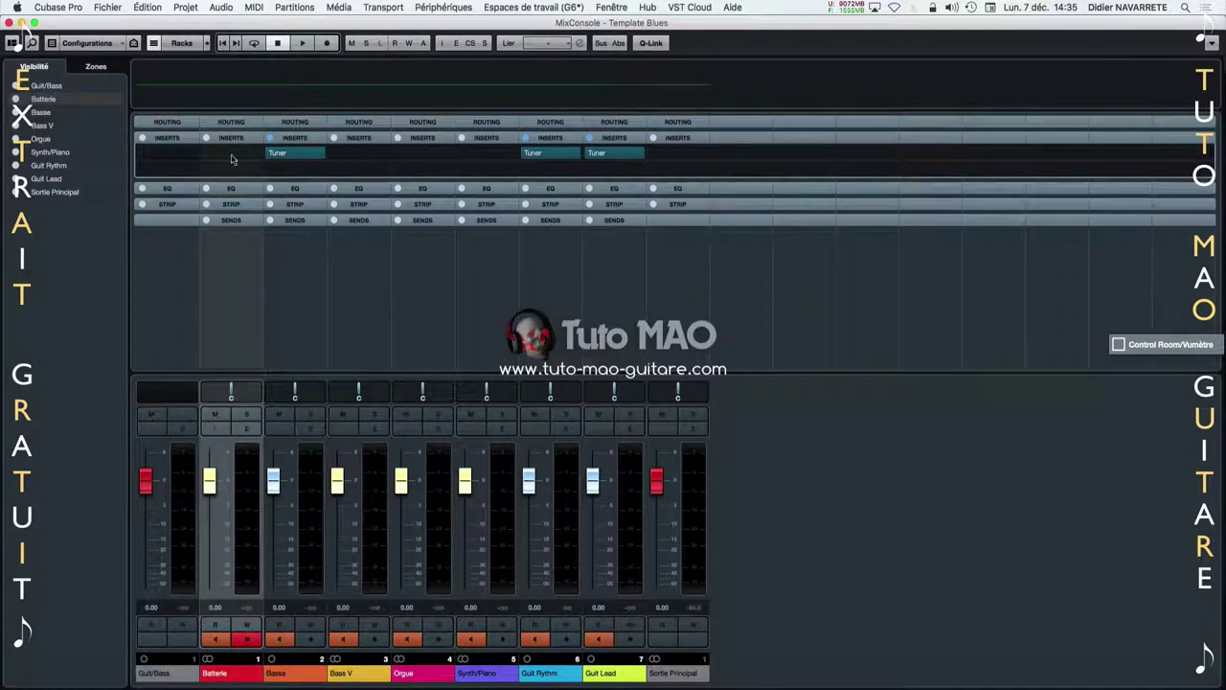
left_click(175, 139)
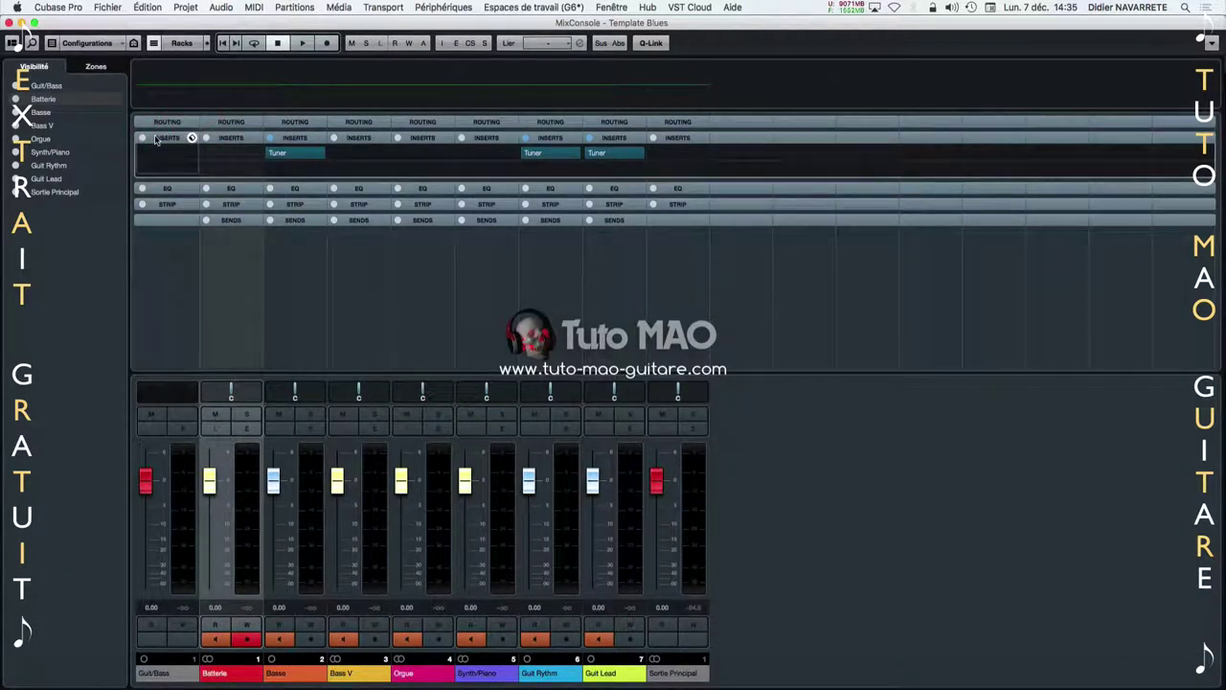
left_click(156, 140)
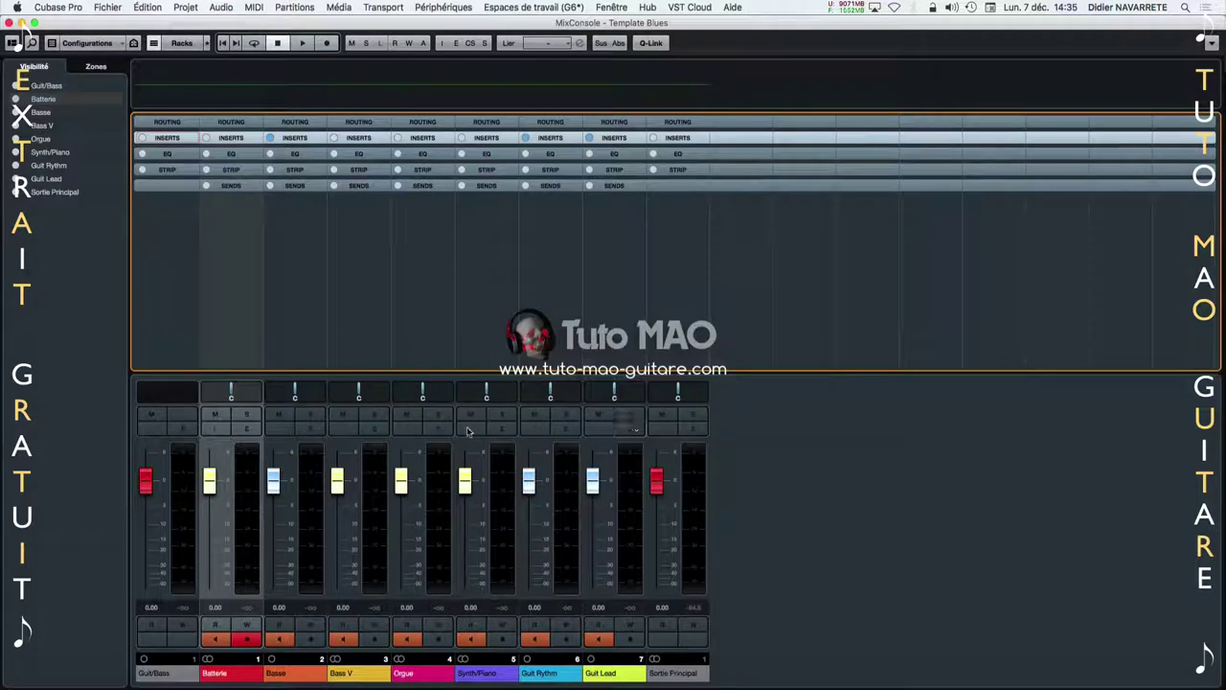
left_click_drag(501, 371, 494, 222)
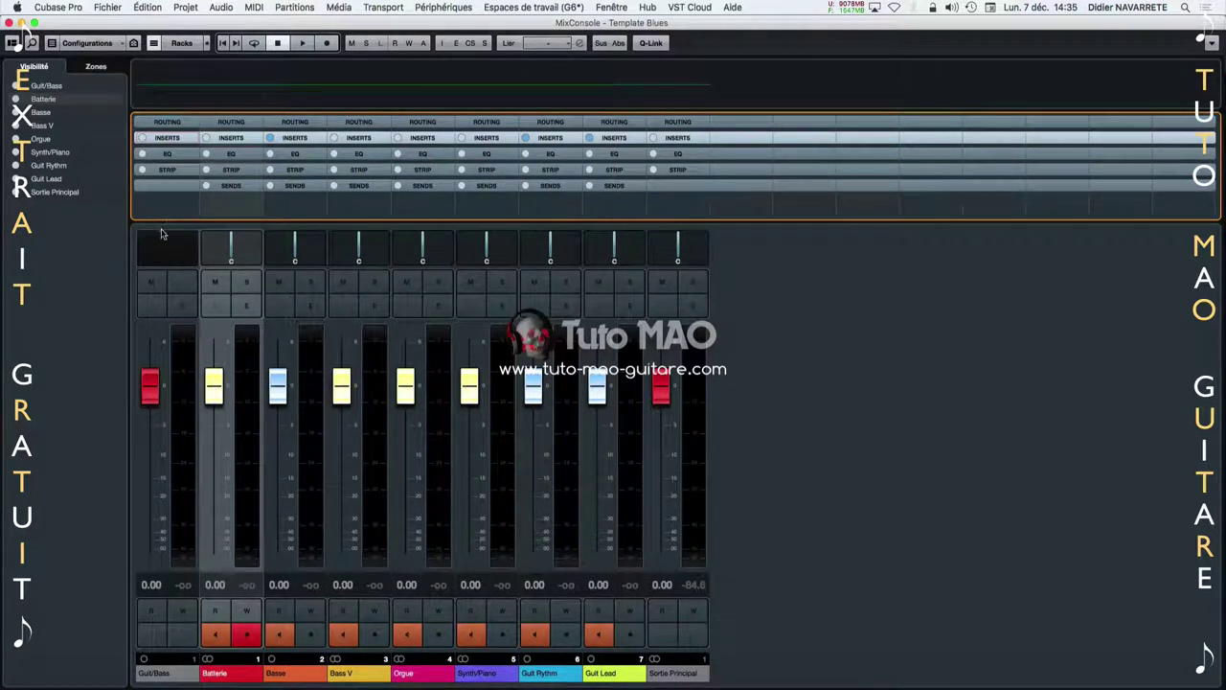
Add the current MixConsole layout as a project workspace named PreMix
left_click(517, 8)
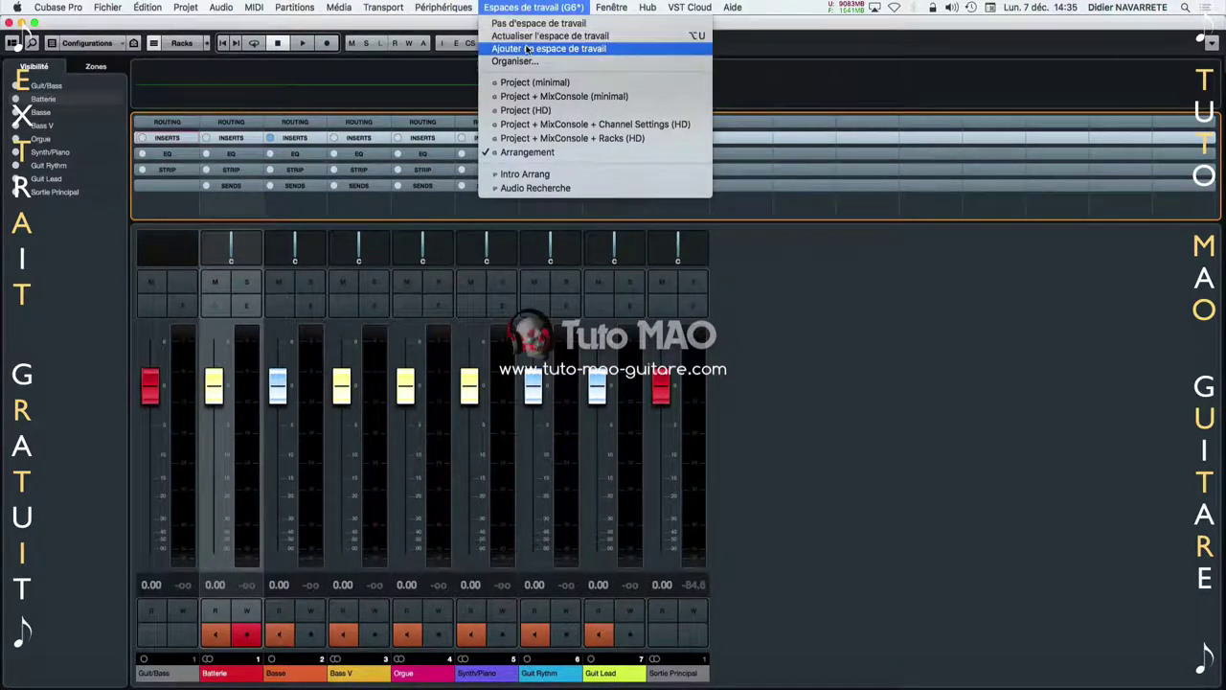
left_click(527, 47)
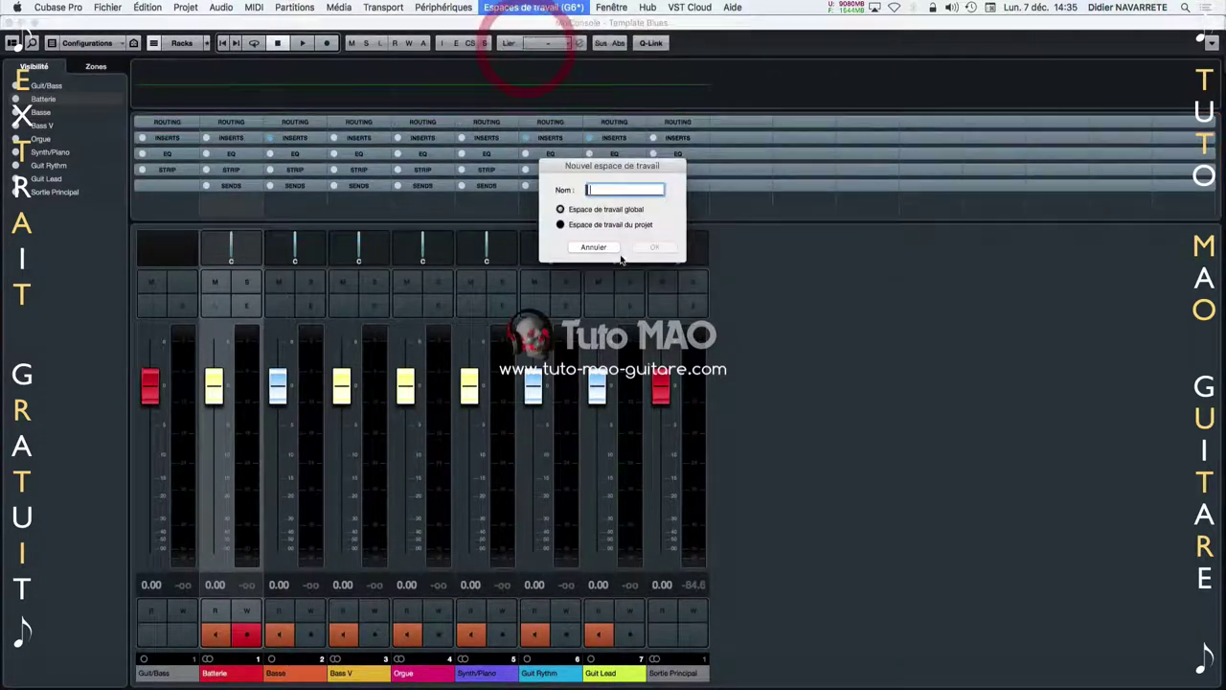
left_click(561, 226)
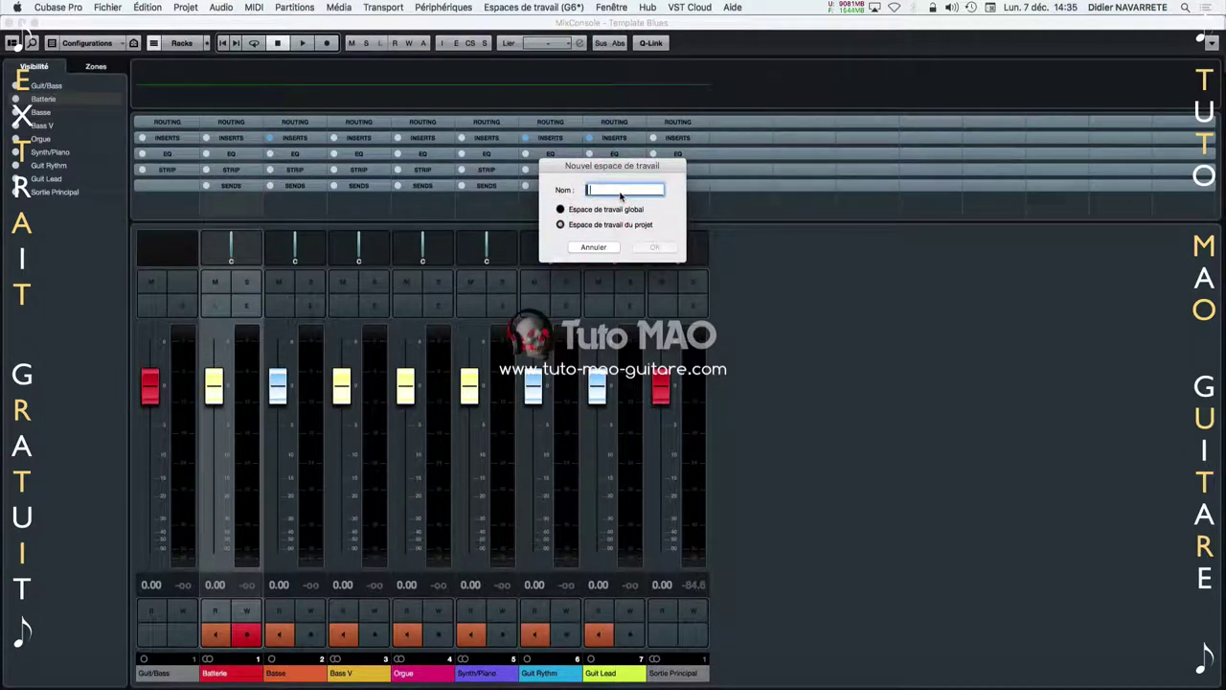
type("PreMix")
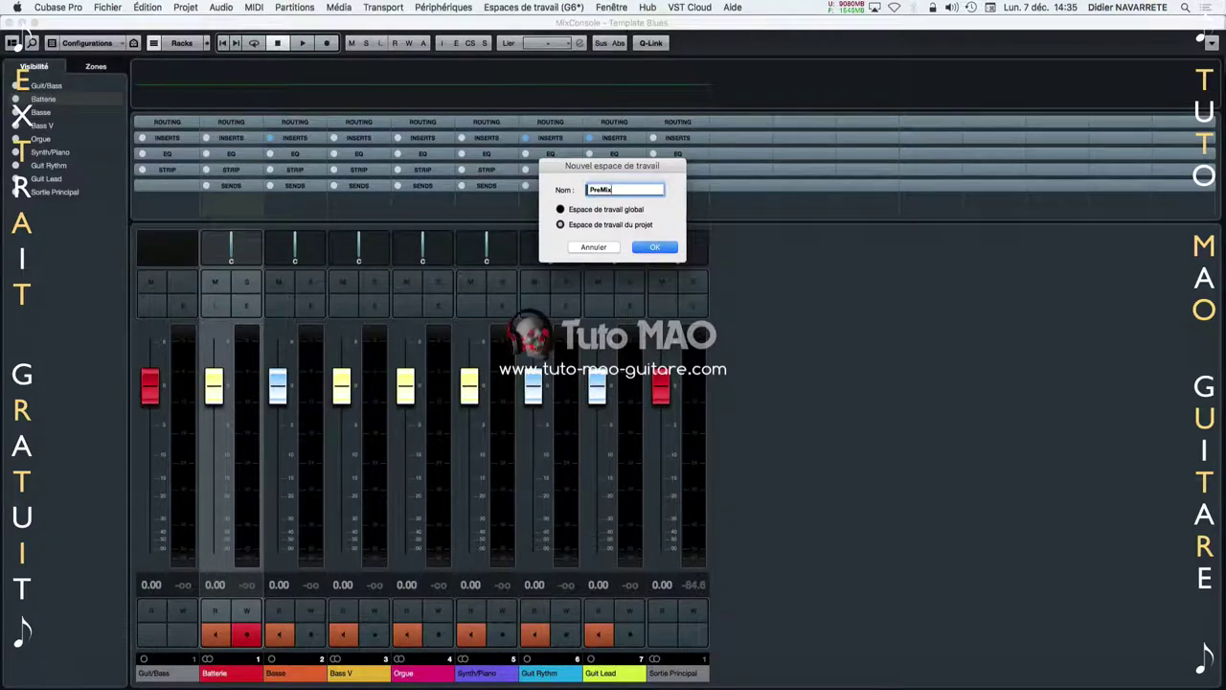
key("Return")
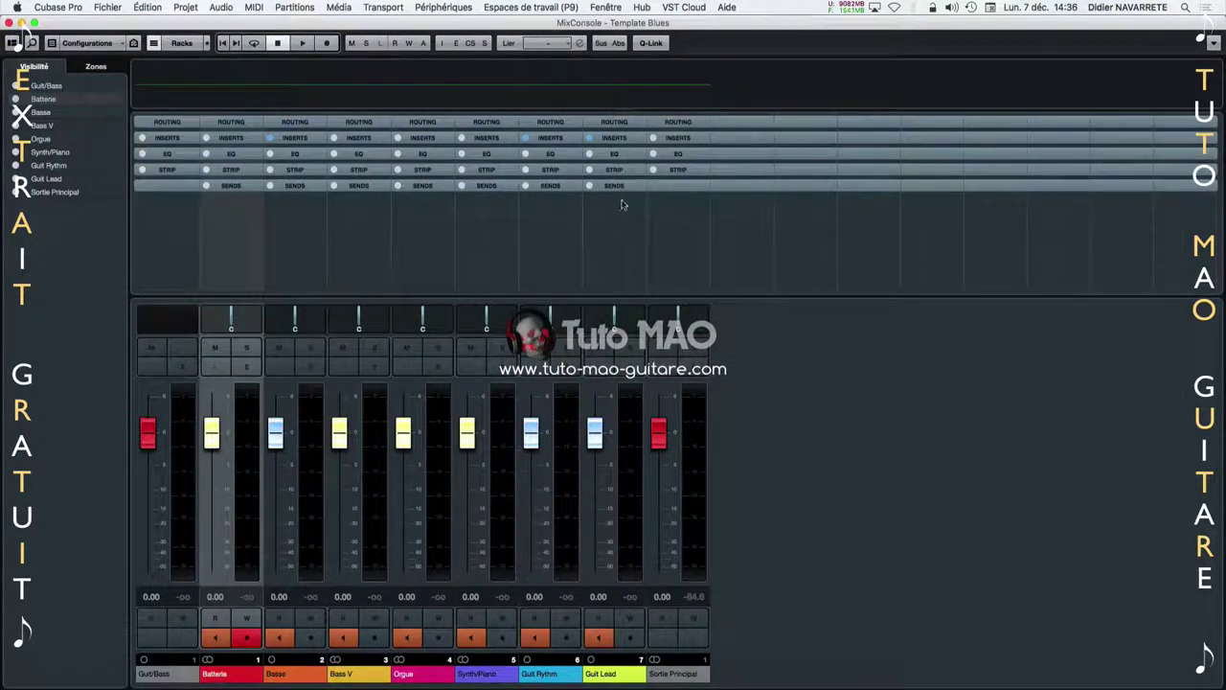
Close the MixConsole and try showing and hiding the Transport panel over the project window
left_click(8, 22)
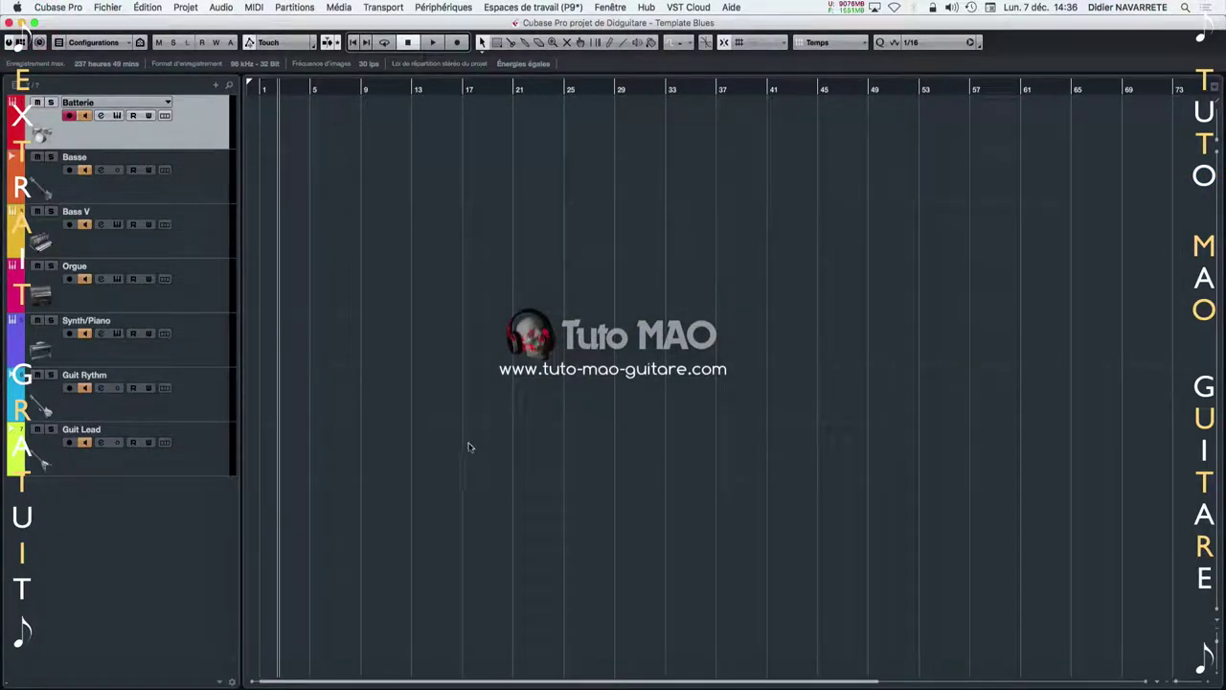
left_click(482, 483)
key("F2")
key("F2")
key("F2")
key("F2")
key("F2")
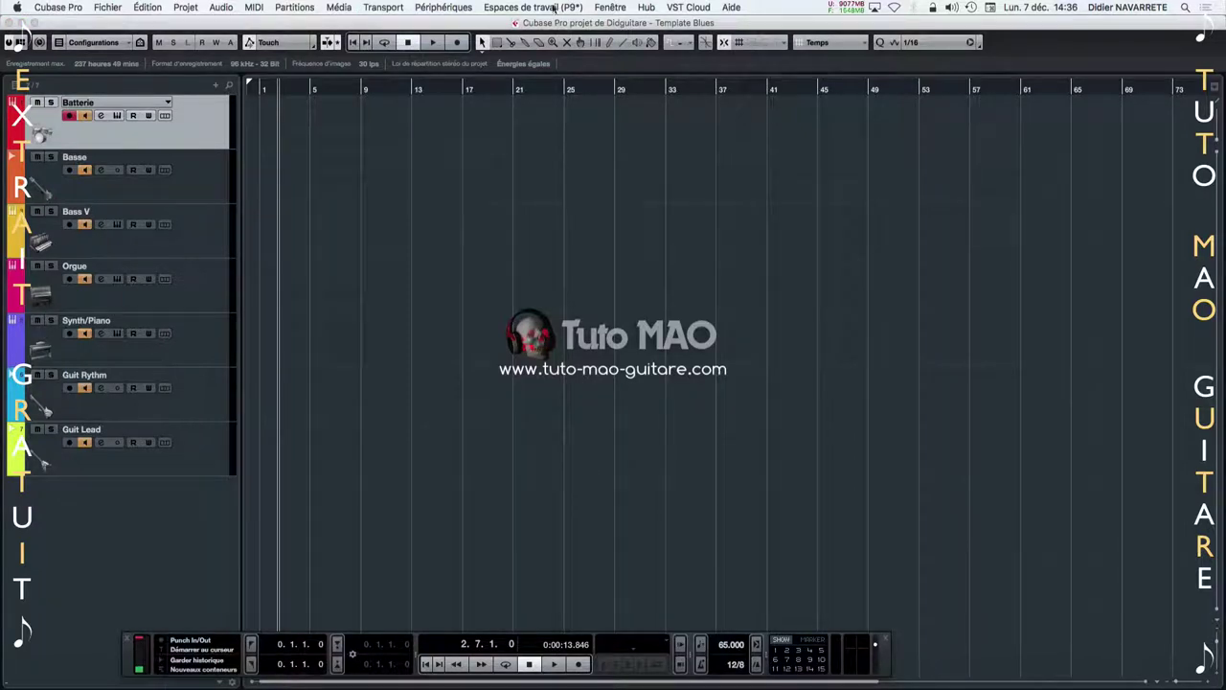
key("F2")
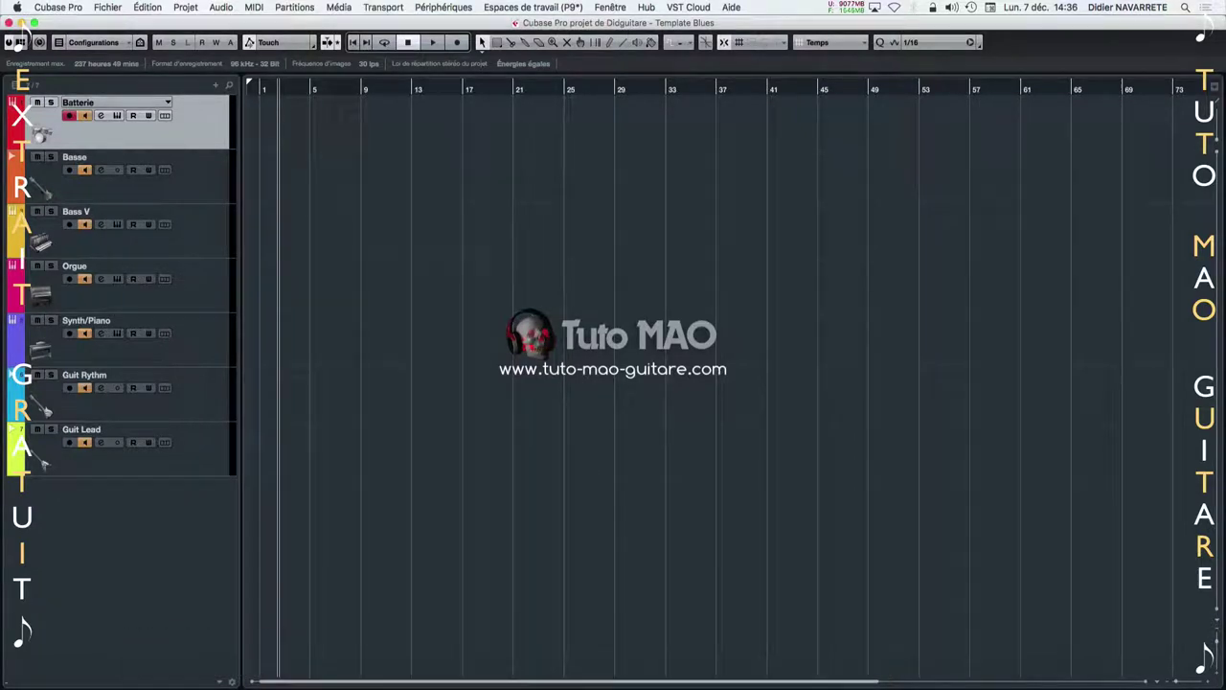
key("F2")
key("F2")
key("F2")
Recall the Intro Arrang workspace and update it with the Transport panel shown
left_click(556, 7)
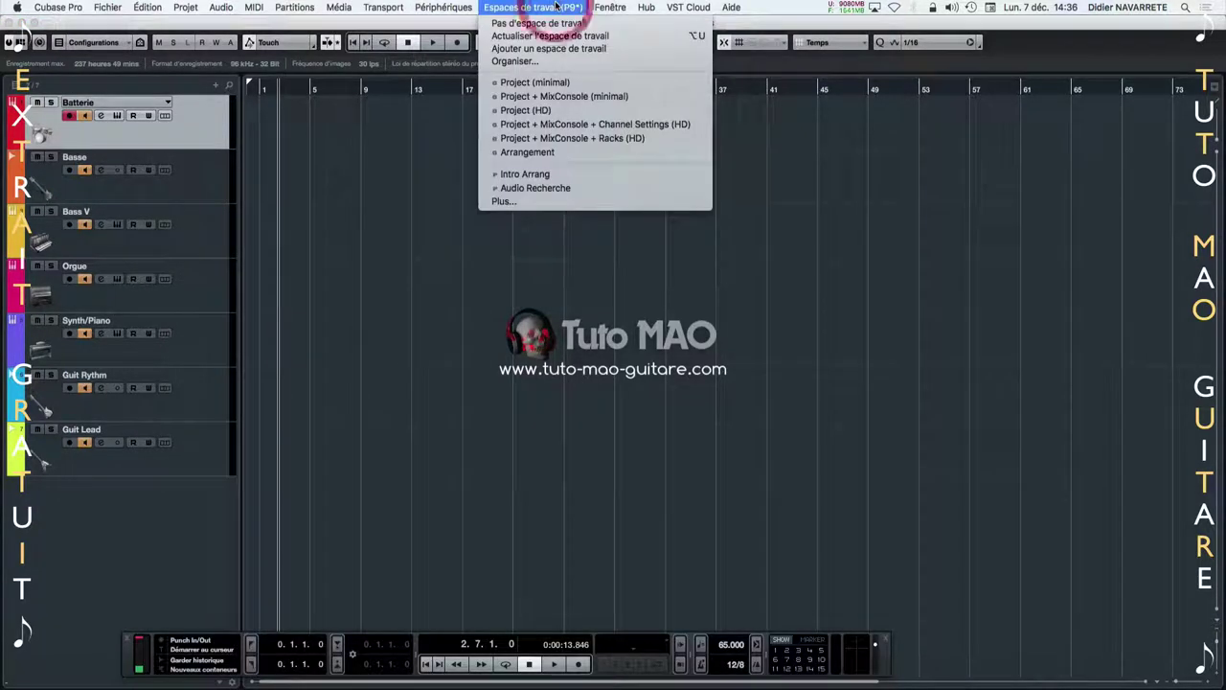
left_click(565, 113)
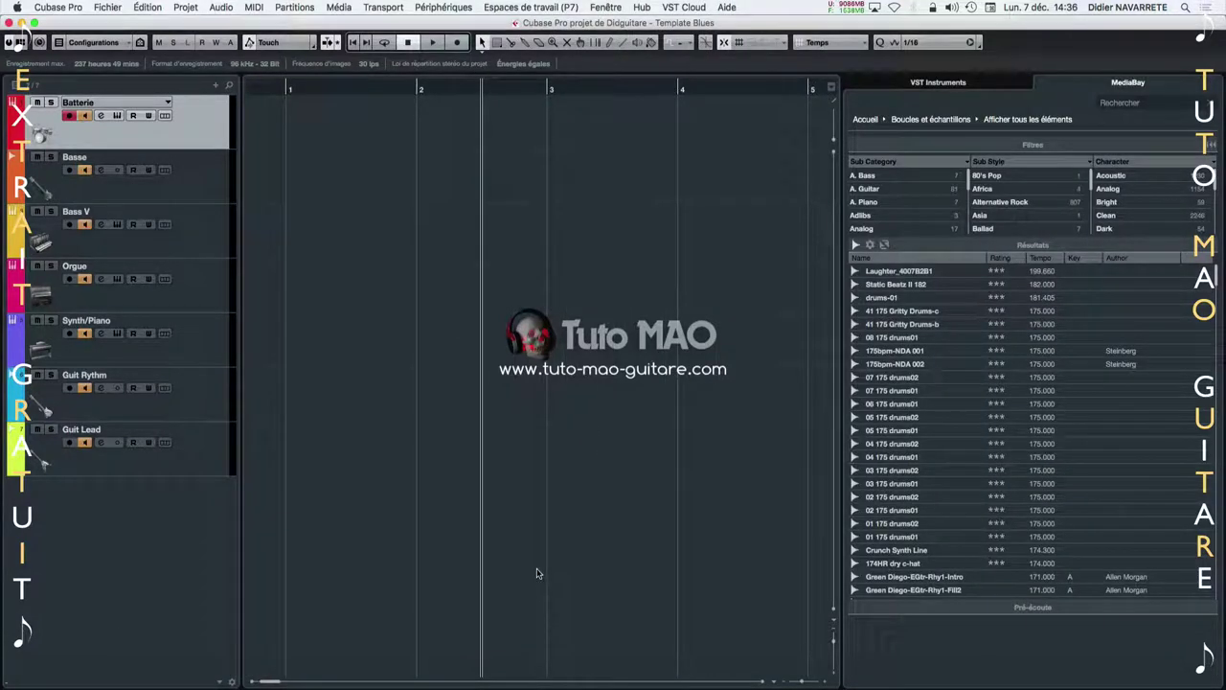
key("F2")
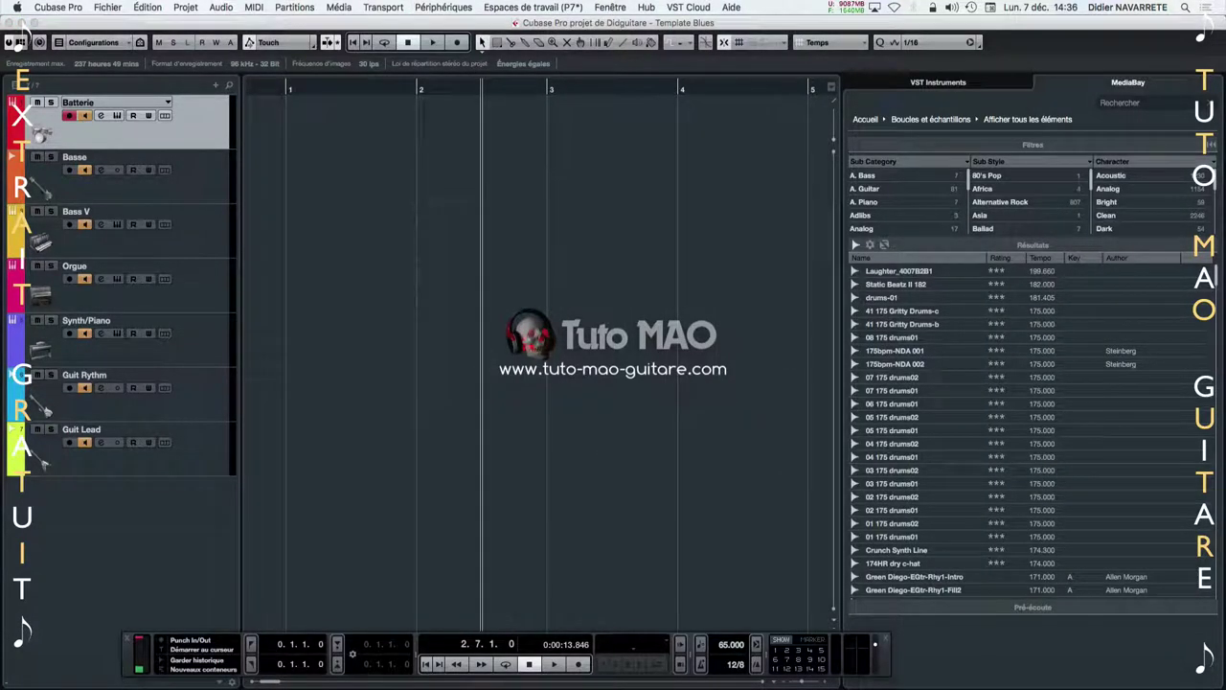
left_click(550, 8)
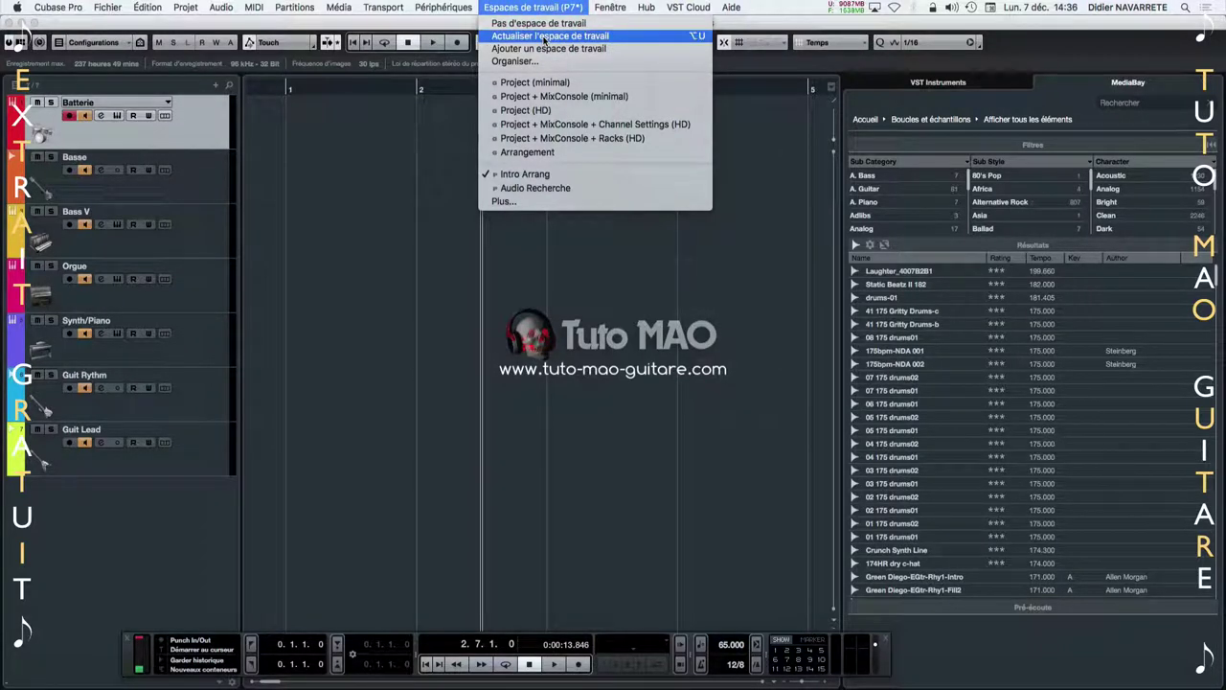
left_click(551, 36)
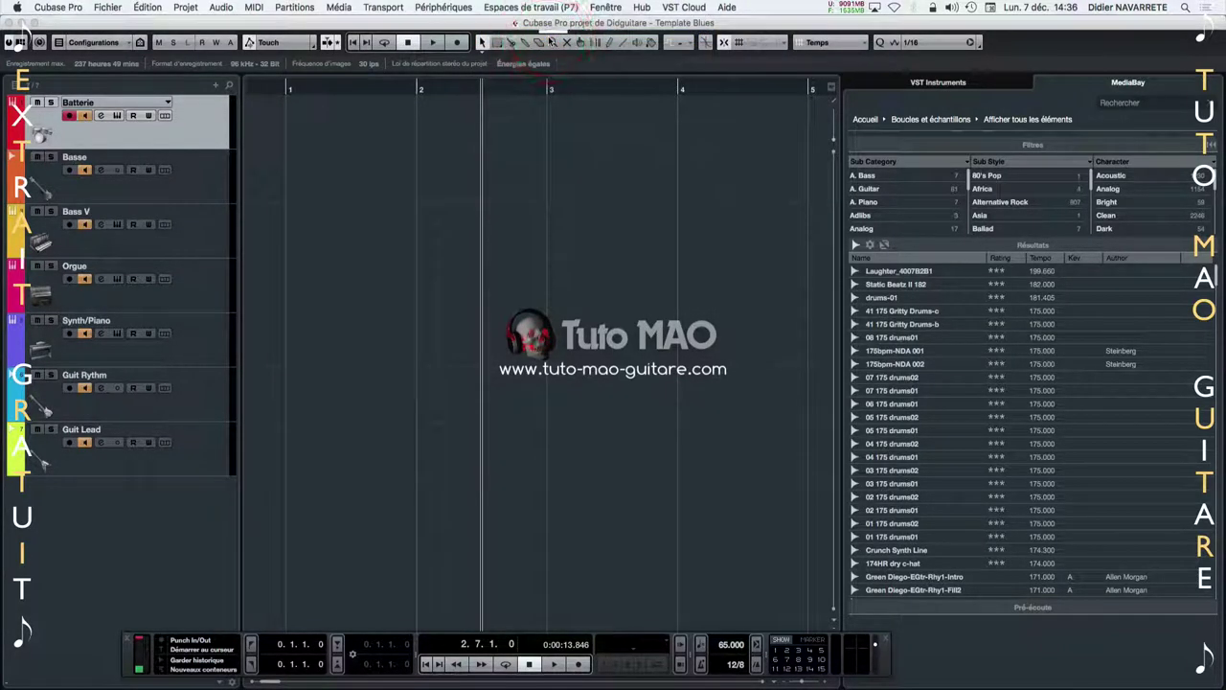
Switch to the Audio Recherche workspace and review the shortcuts assigned to each workspace in the workspace organizer
left_click(557, 10)
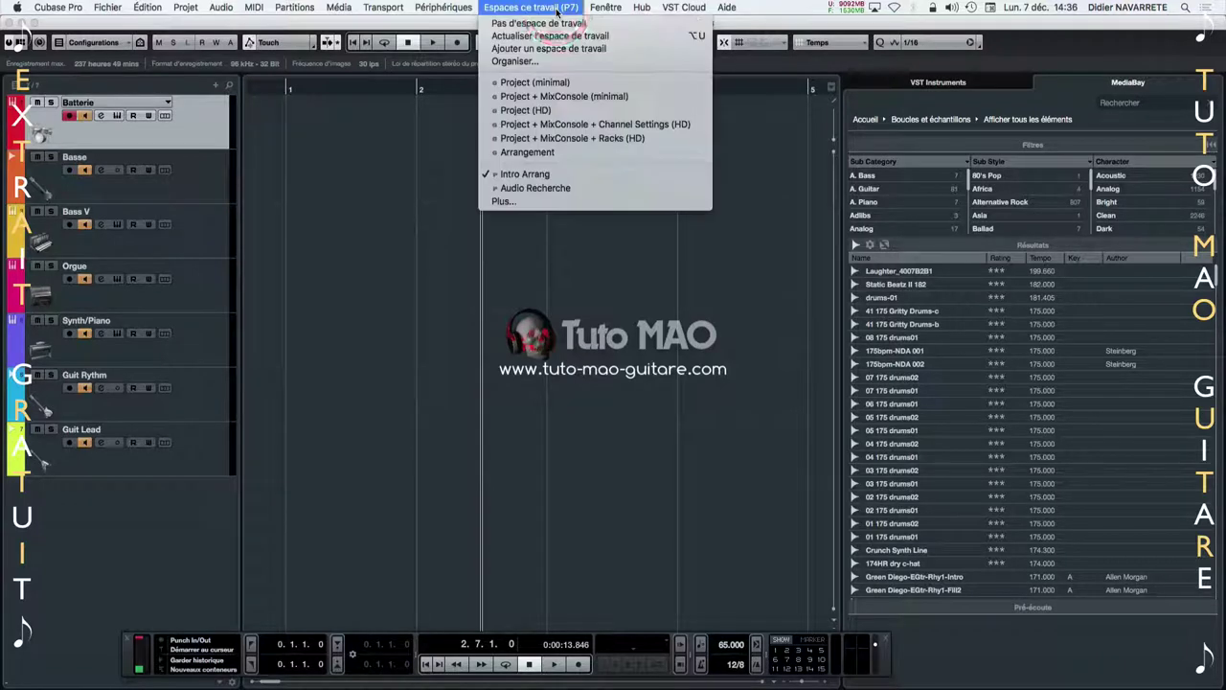
left_click(570, 187)
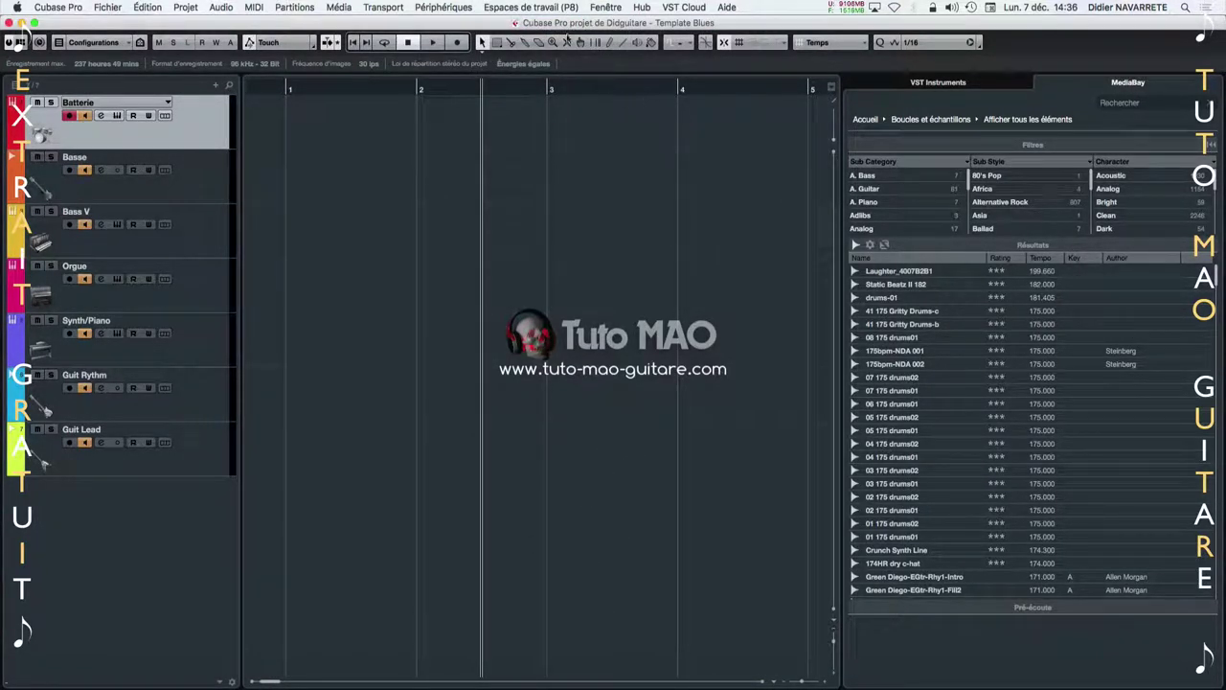
left_click(541, 8)
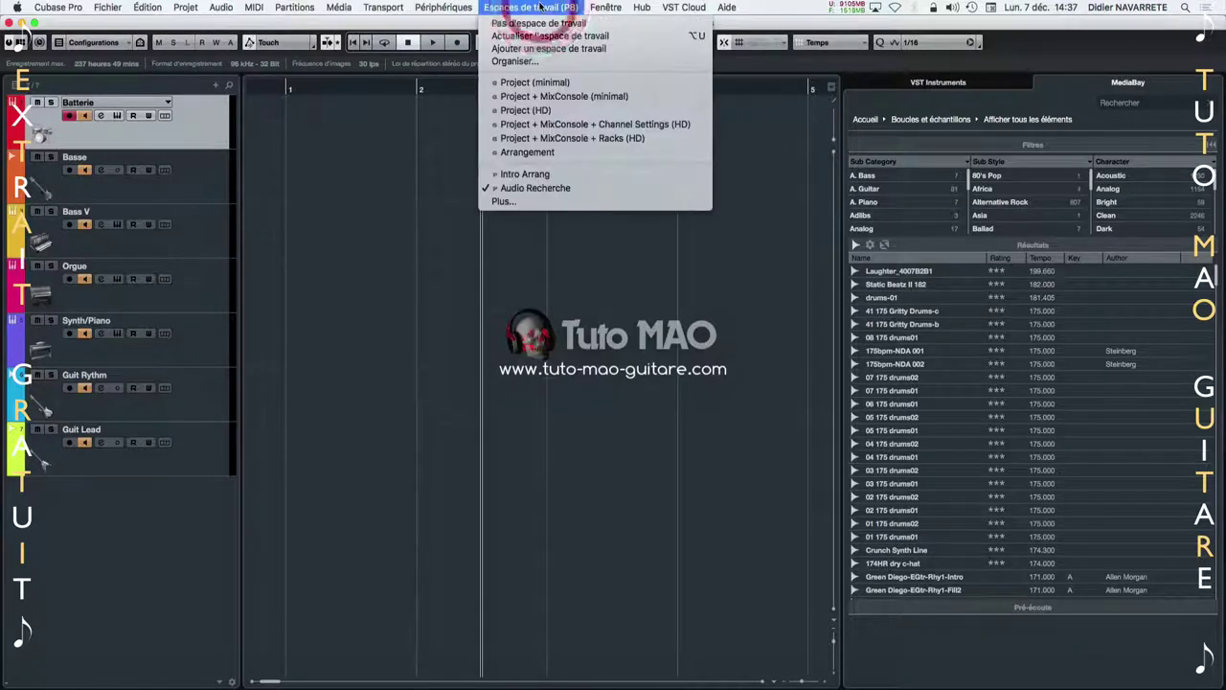
left_click(541, 60)
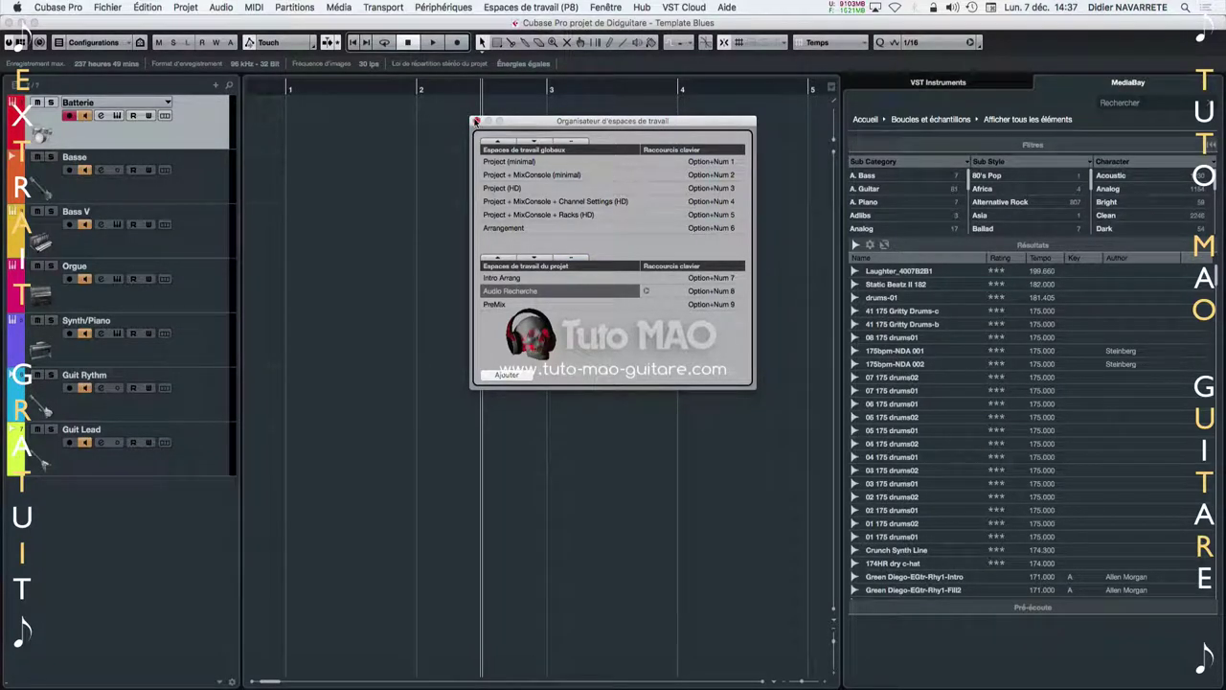
left_click(475, 121)
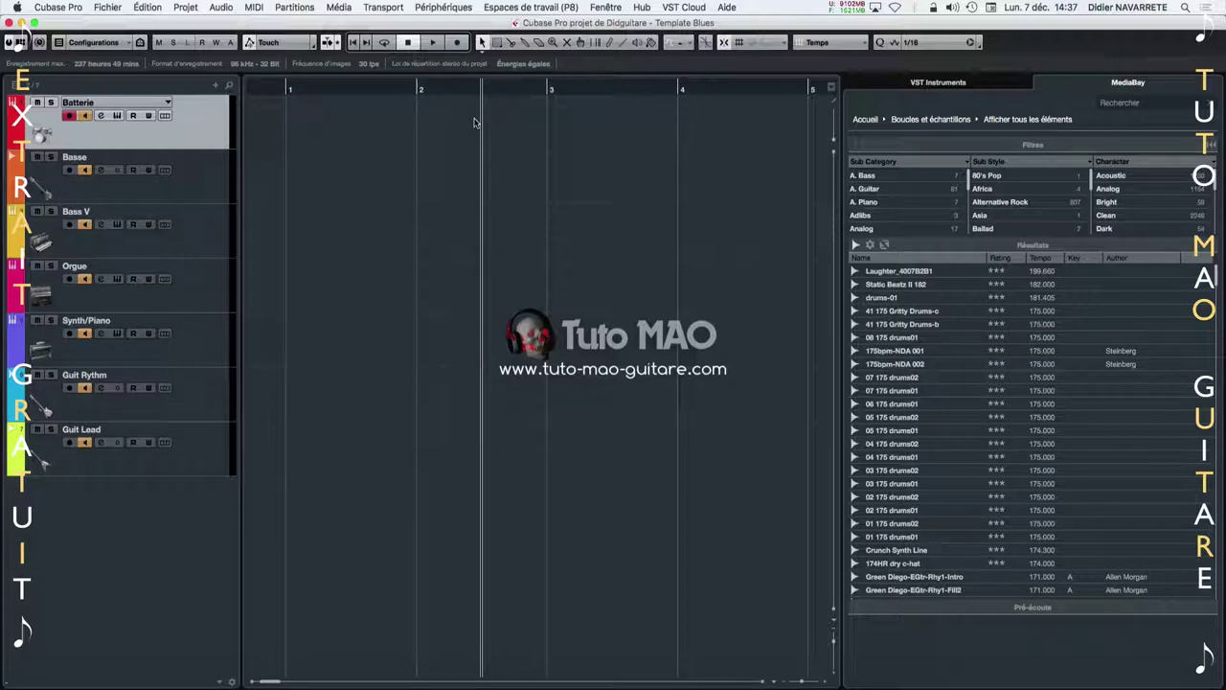
Recall the Intro Arrang, Audio Recherche and PreMix workspaces in turn to check their layouts, returning to Audio Recherche
key("alt+KP_7")
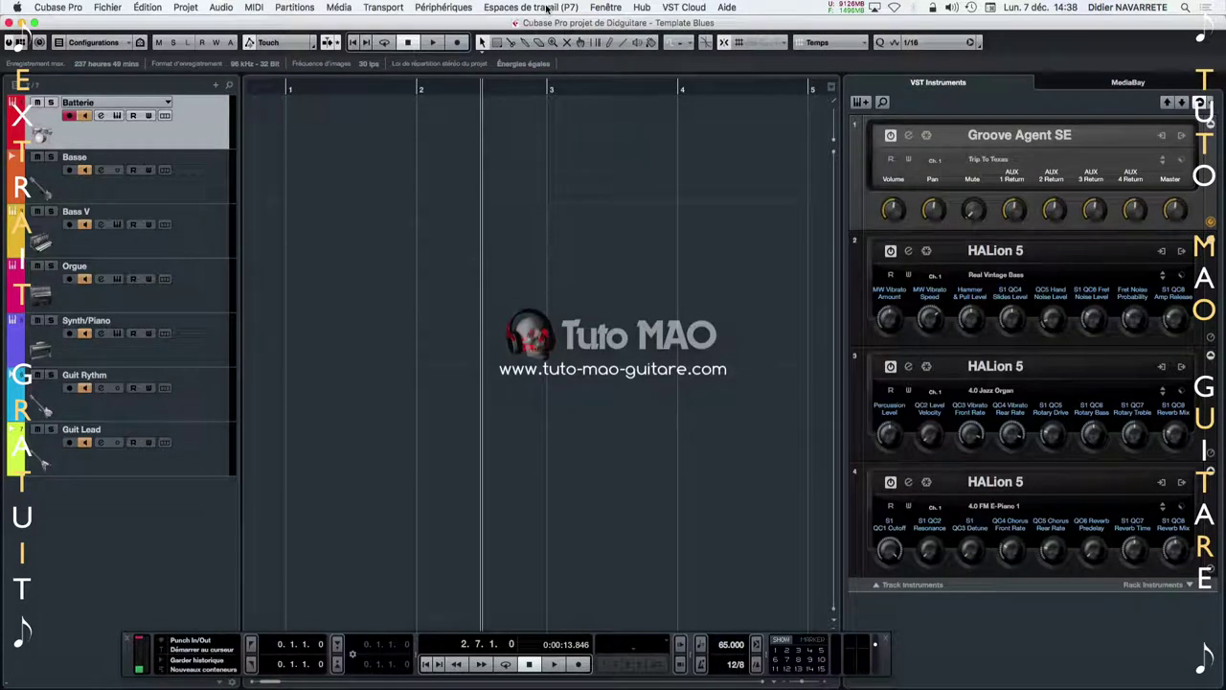
key("alt+KP_8")
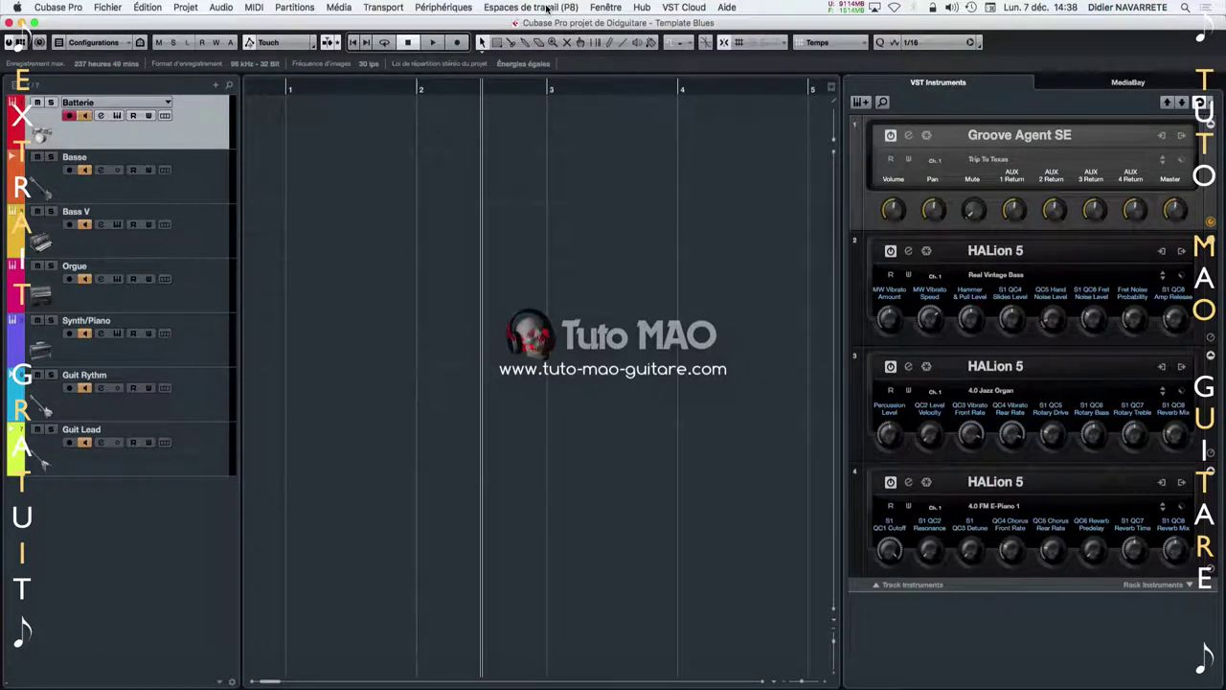
key("alt+KP_9")
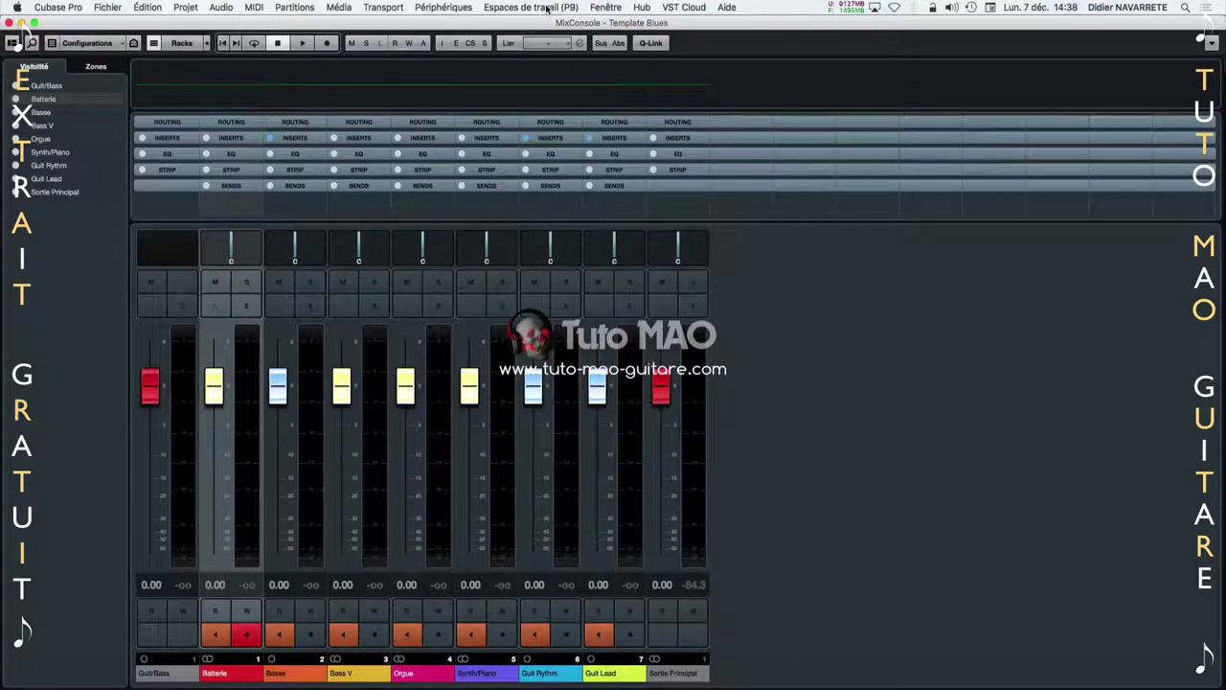
key("alt+KP_7")
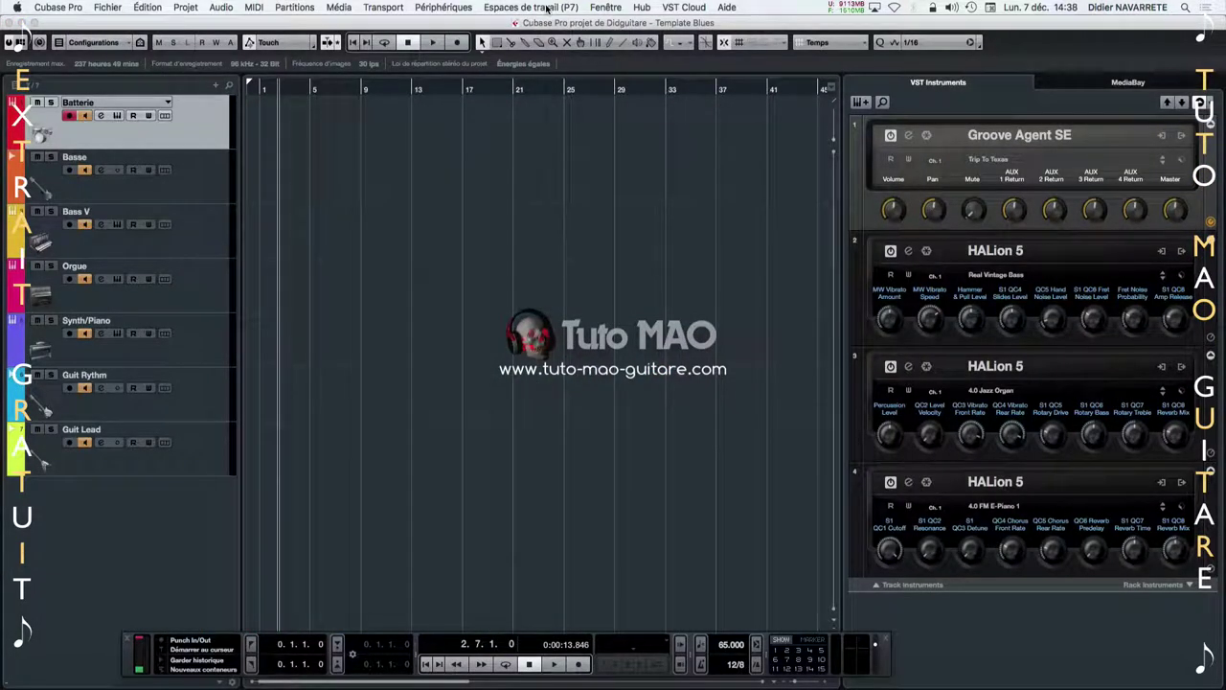
key("alt+KP_8")
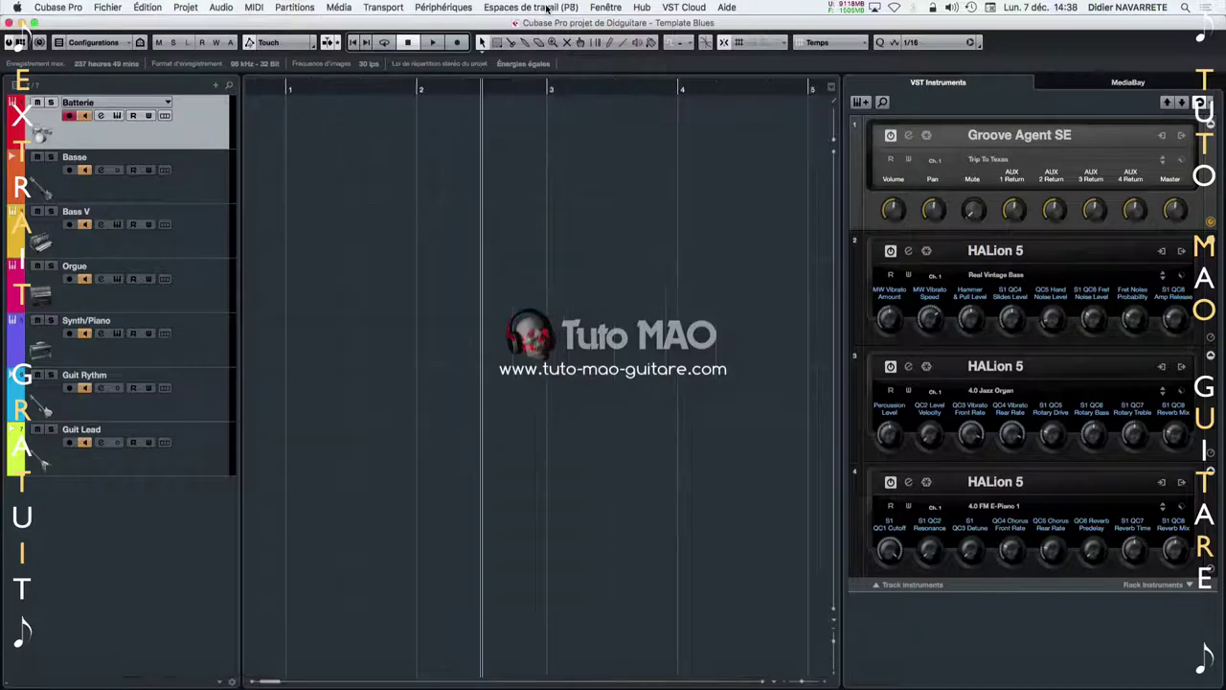
left_click(547, 9)
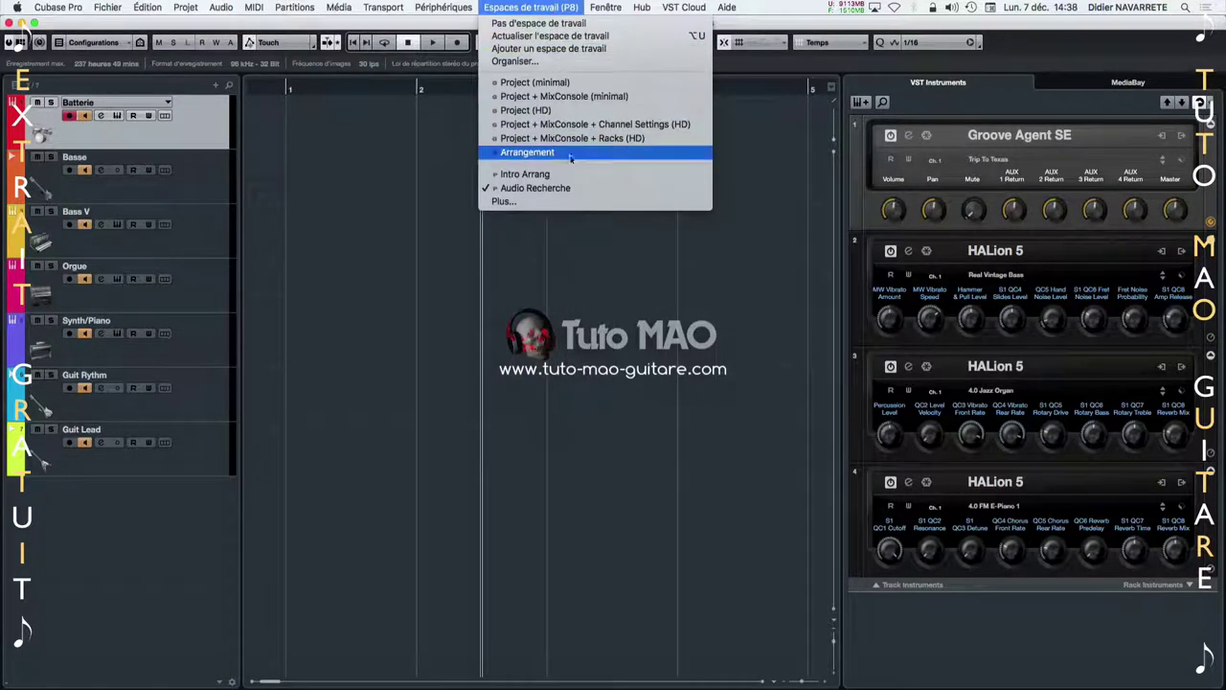
left_click(559, 187)
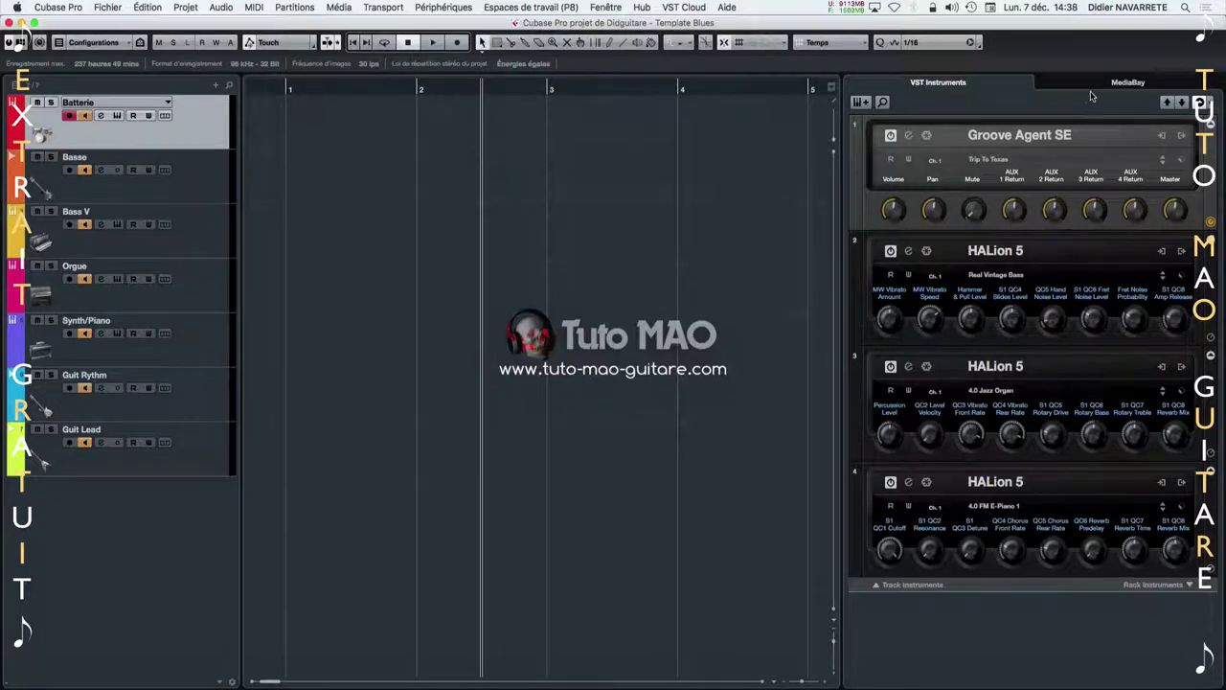
Show the MediaBay beside the event display and toggle the MixConsole and Transport panel, leaving the Transport panel shown
left_click(1120, 82)
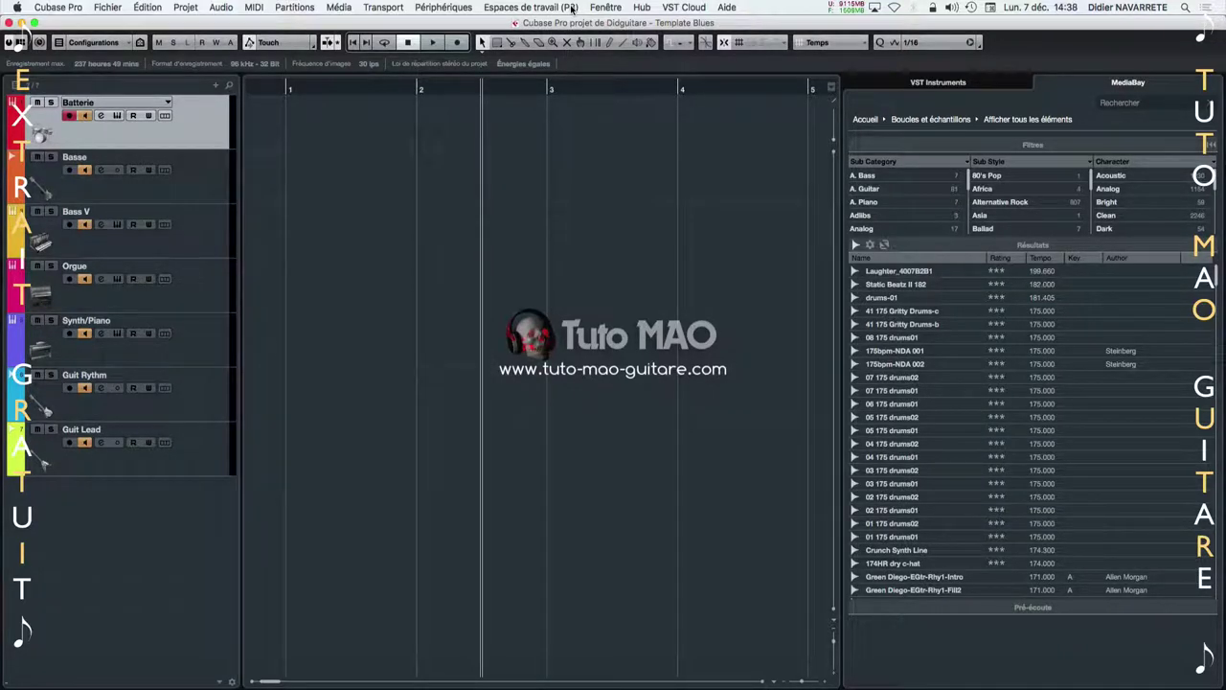
key("F2")
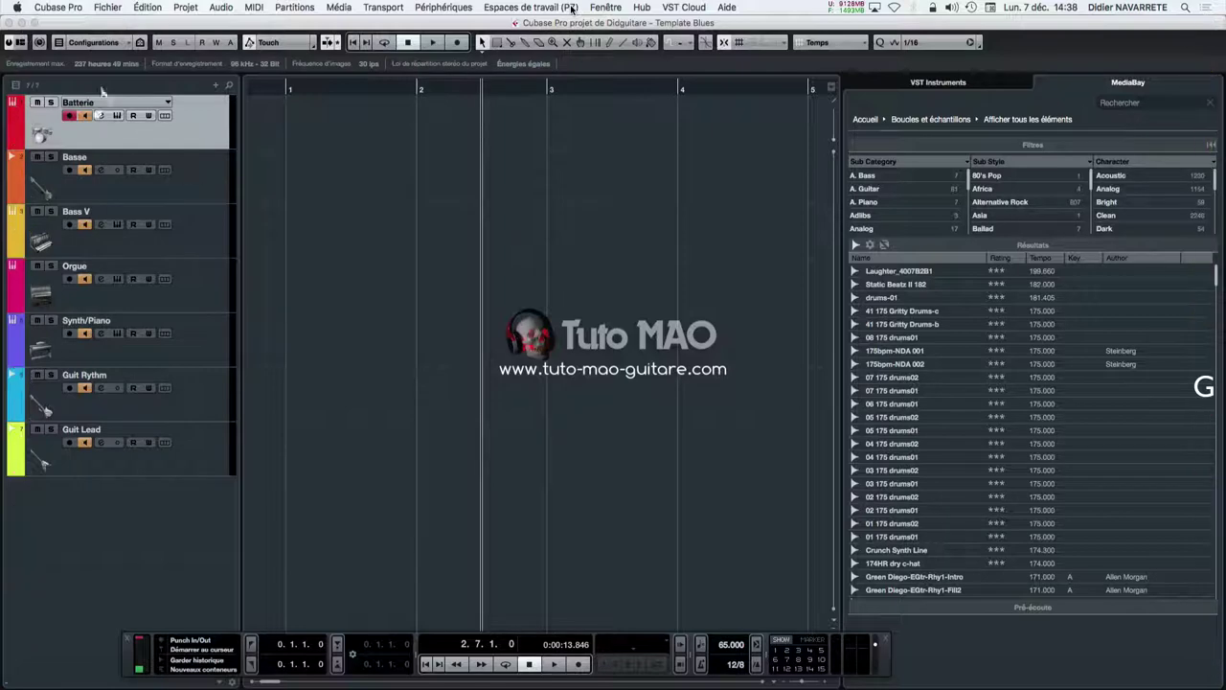
key("F2")
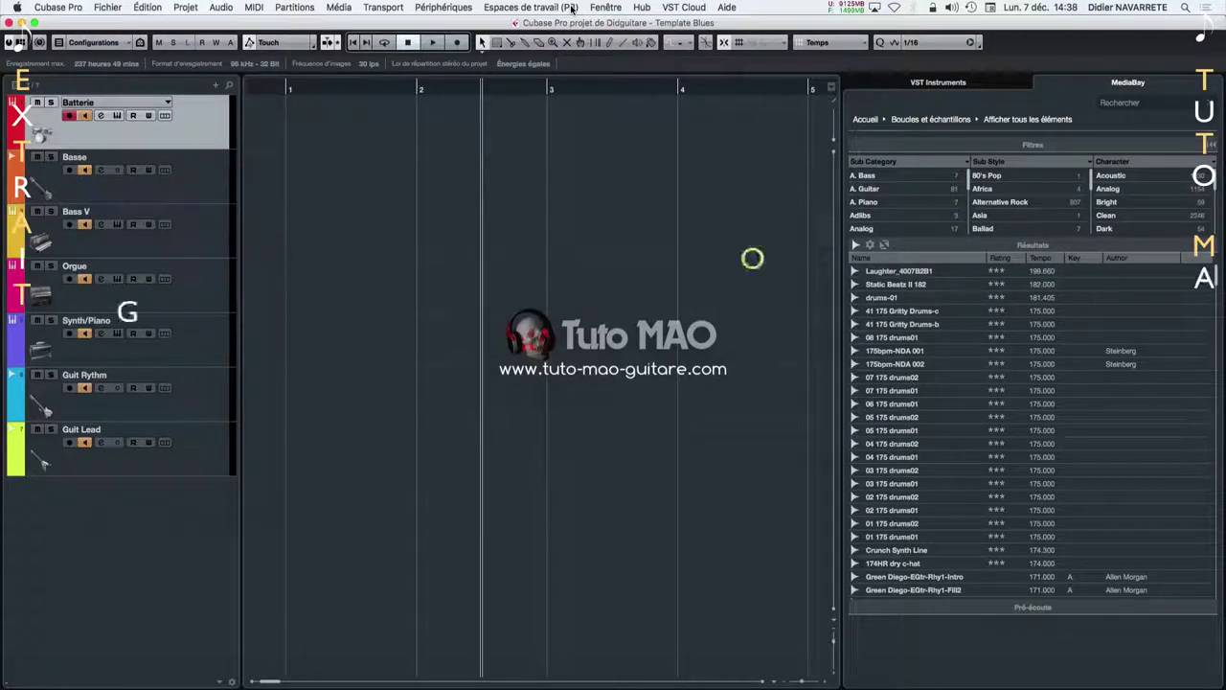
key("F3")
key("F3")
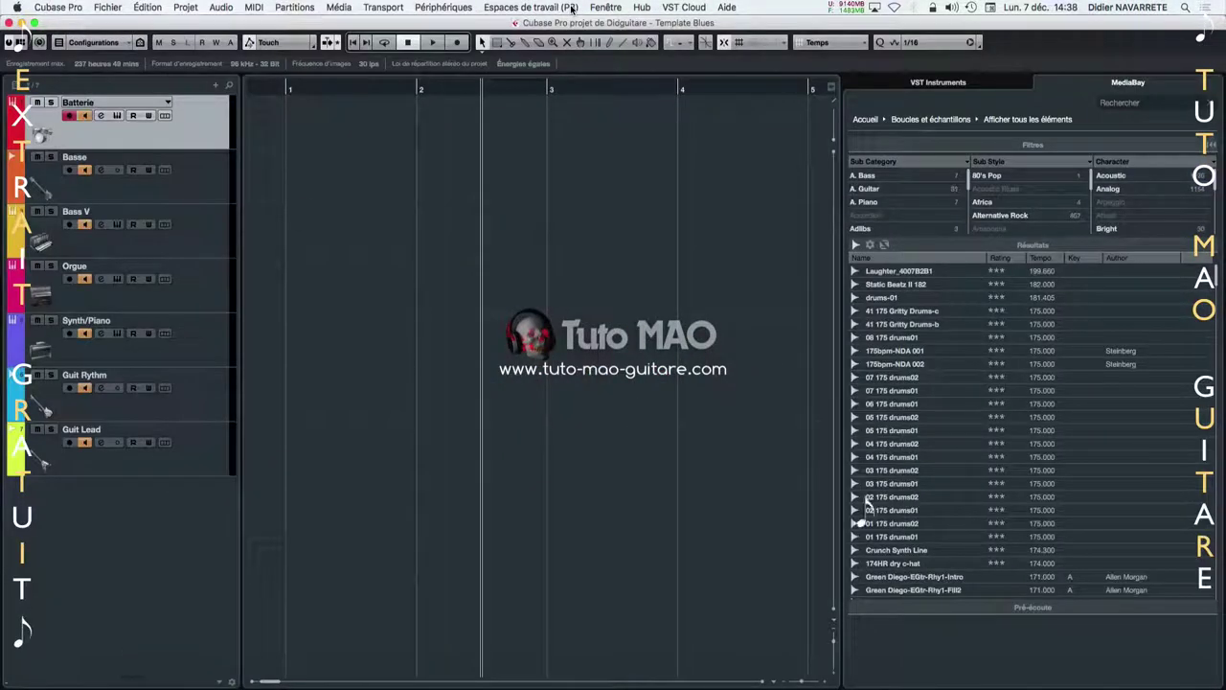
key("F2")
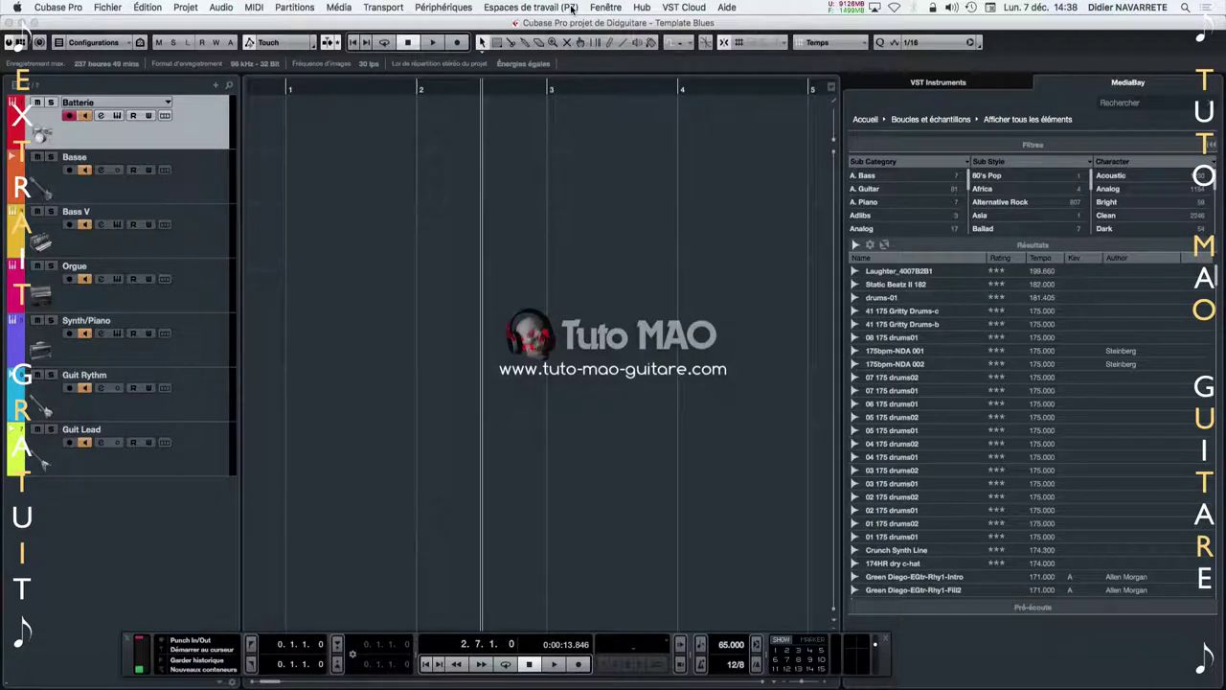
key("F3")
key("F3")
key("F2")
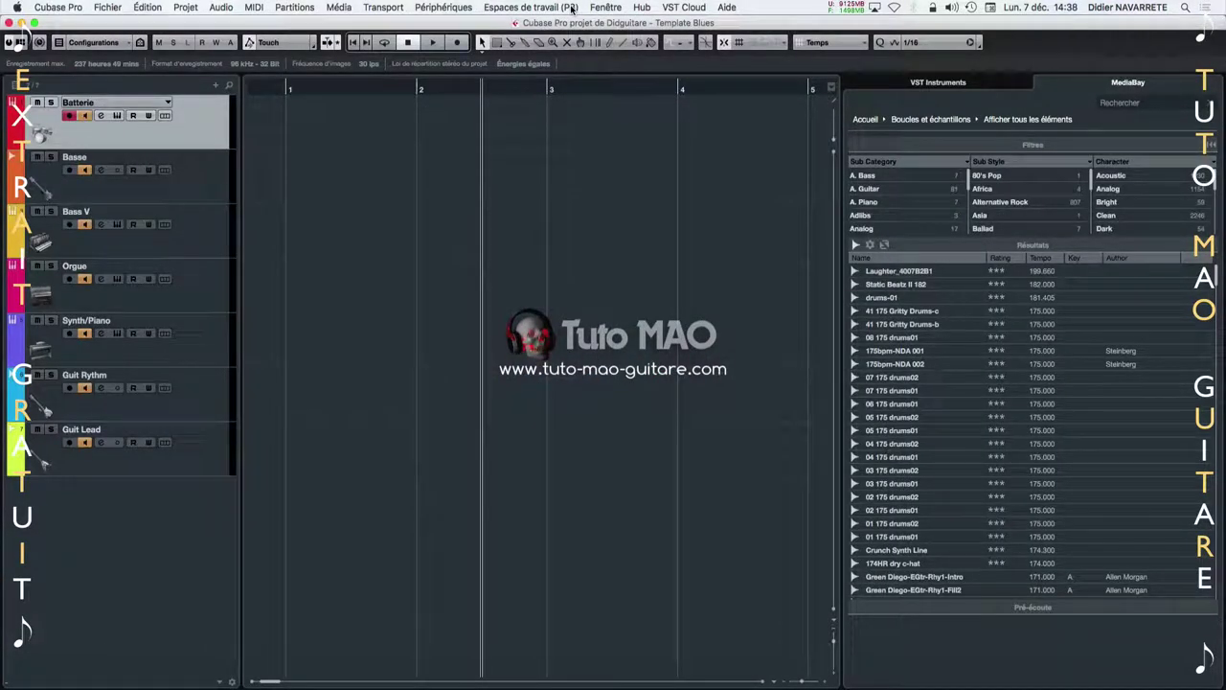
key("F2")
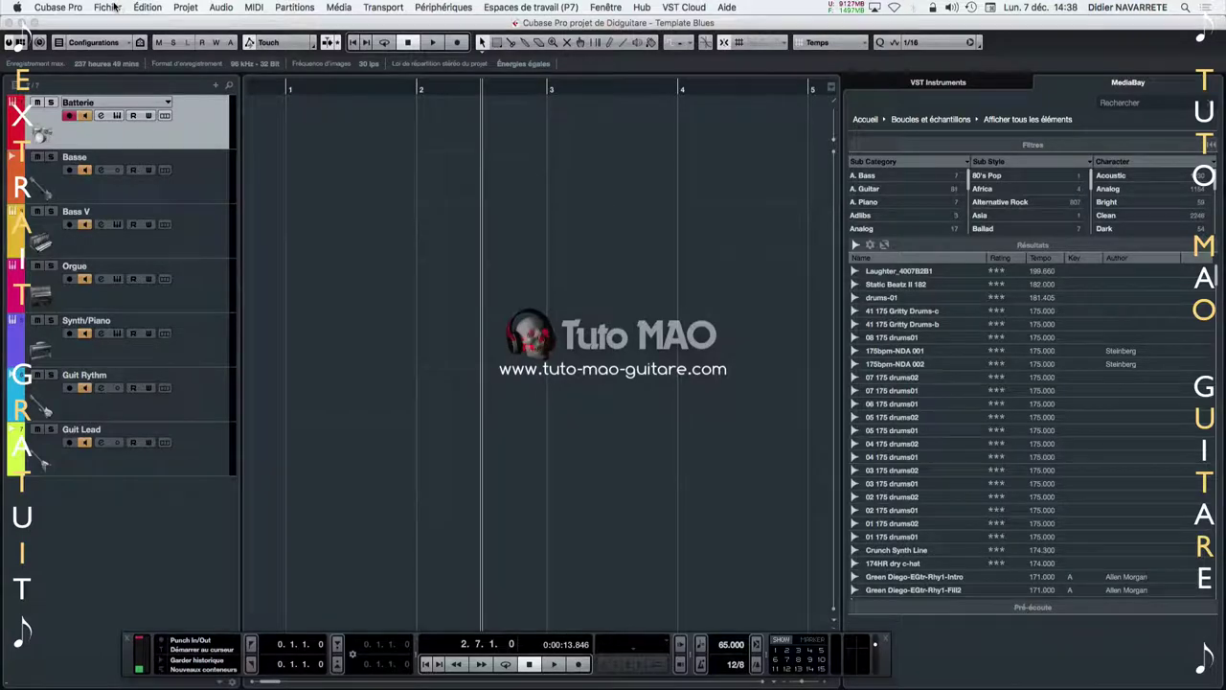
Save the Template Blues project and select the Basse track
left_click(114, 7)
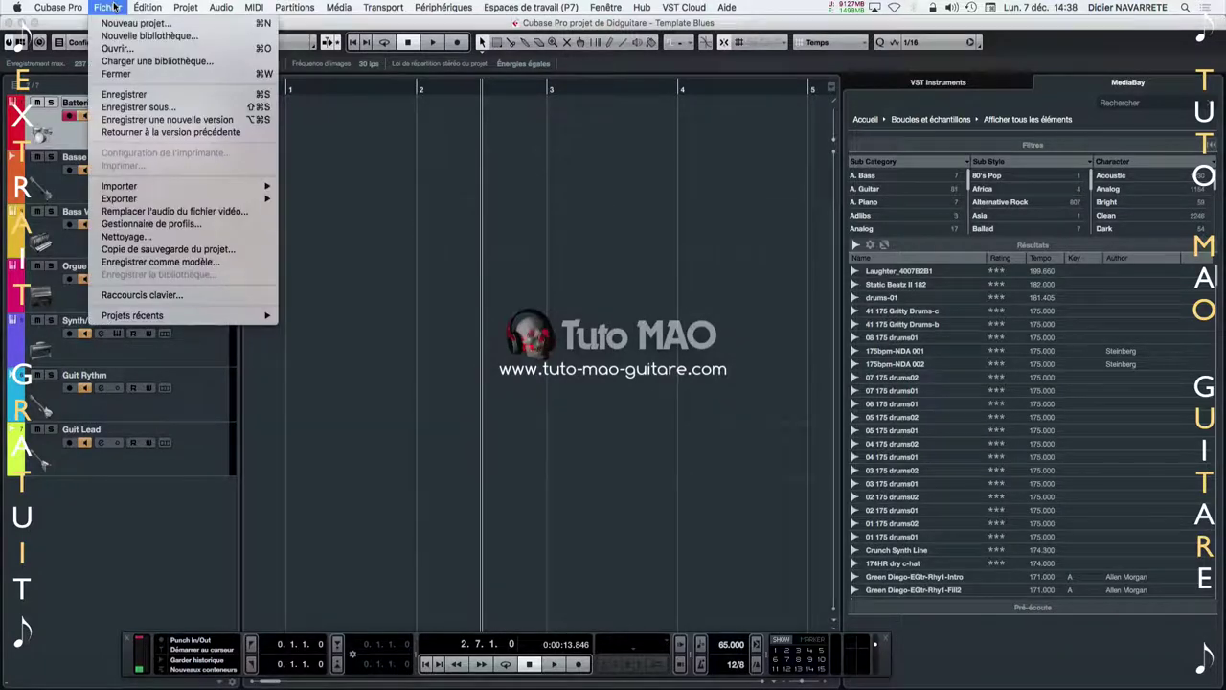
left_click(124, 94)
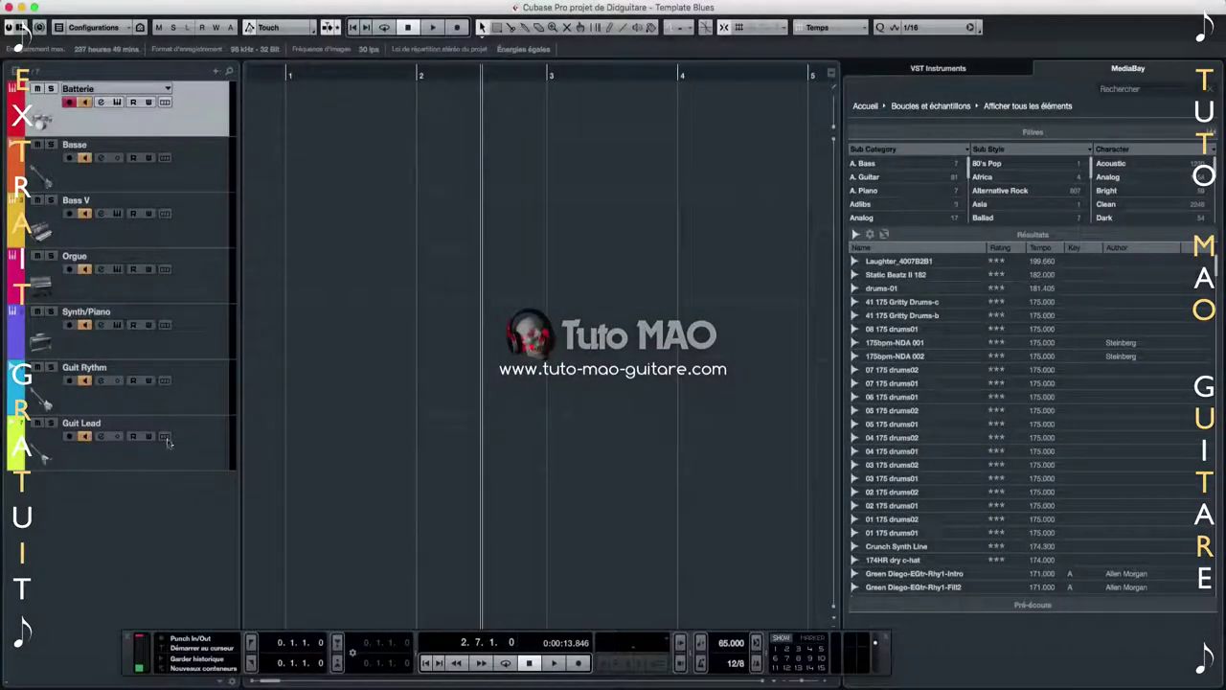
left_click(187, 158)
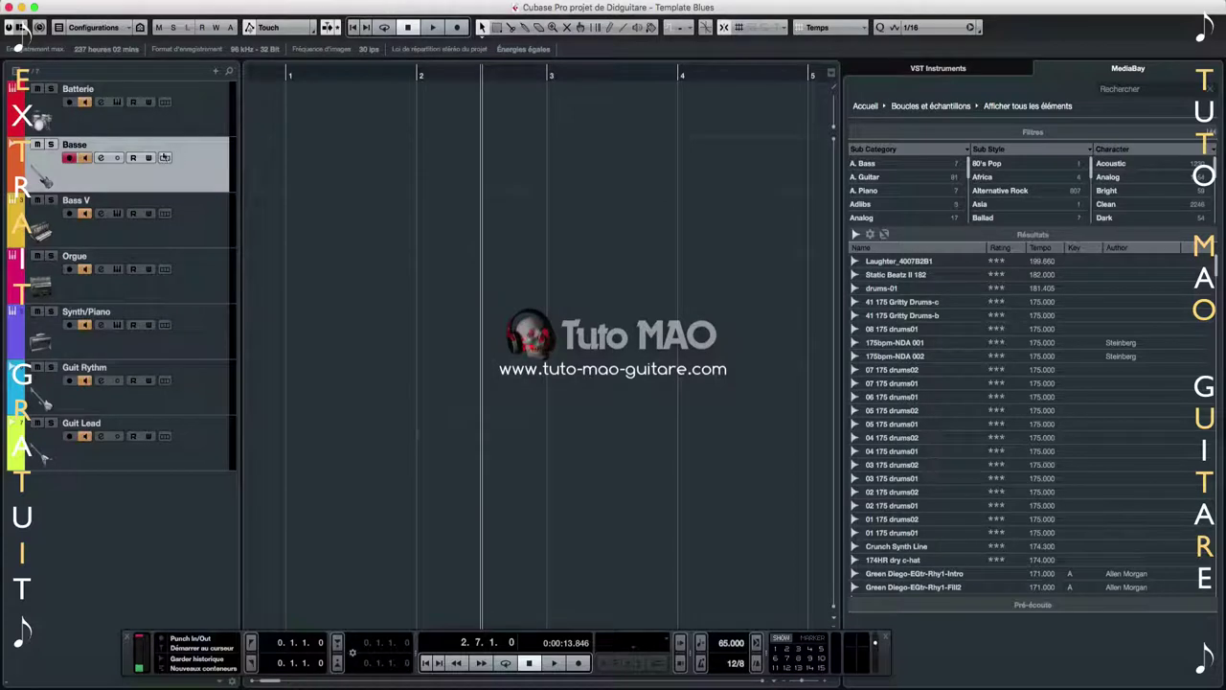
Show the Inspector for the Basse track and add VST Bass Amp in its second insert slot
left_click(185, 379)
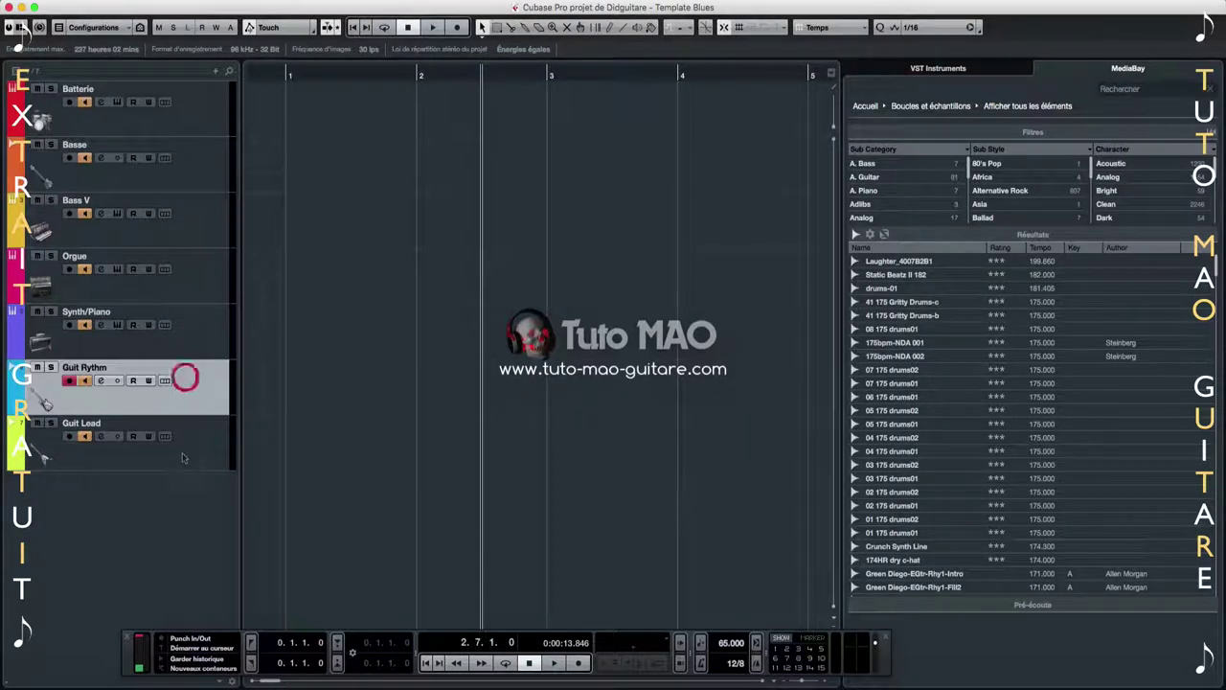
left_click(178, 461)
left_click(177, 157)
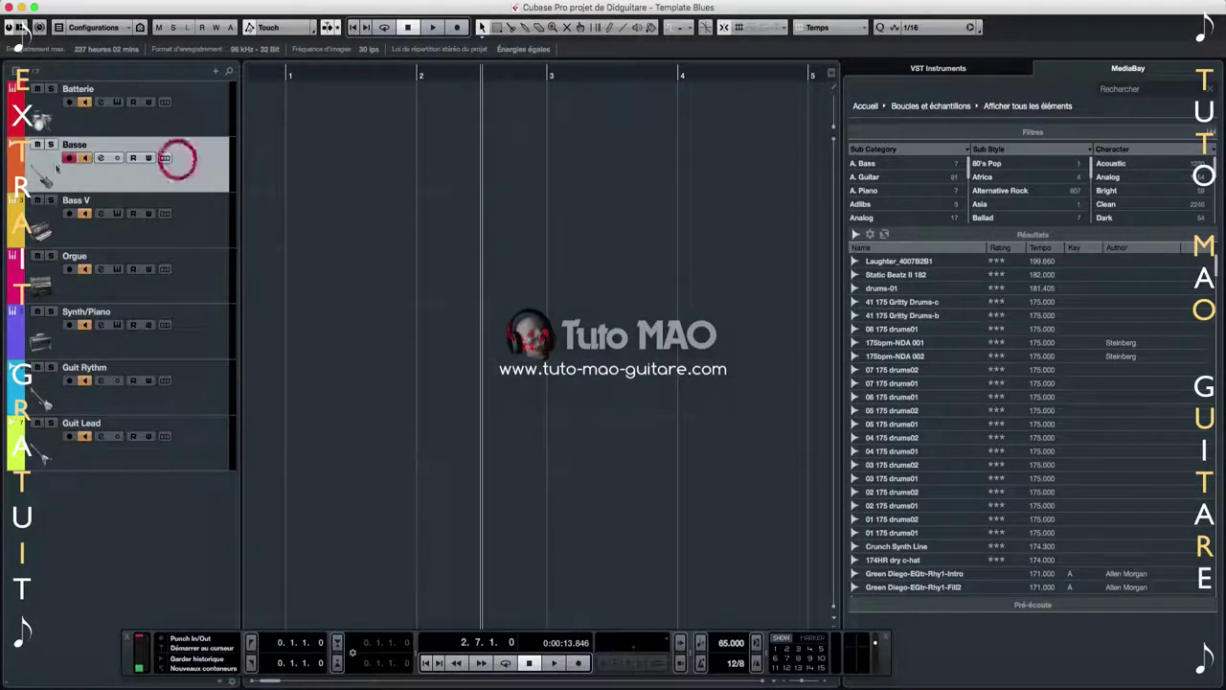
right_click(2, 263)
left_click(38, 260)
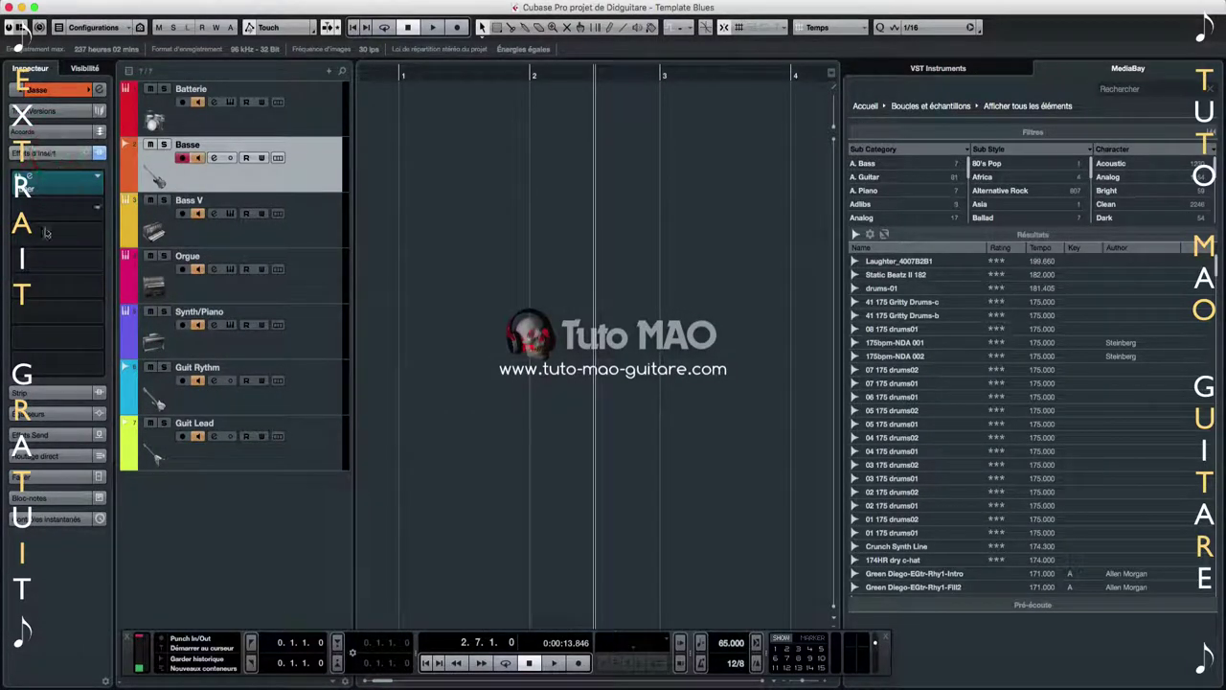
left_click(95, 208)
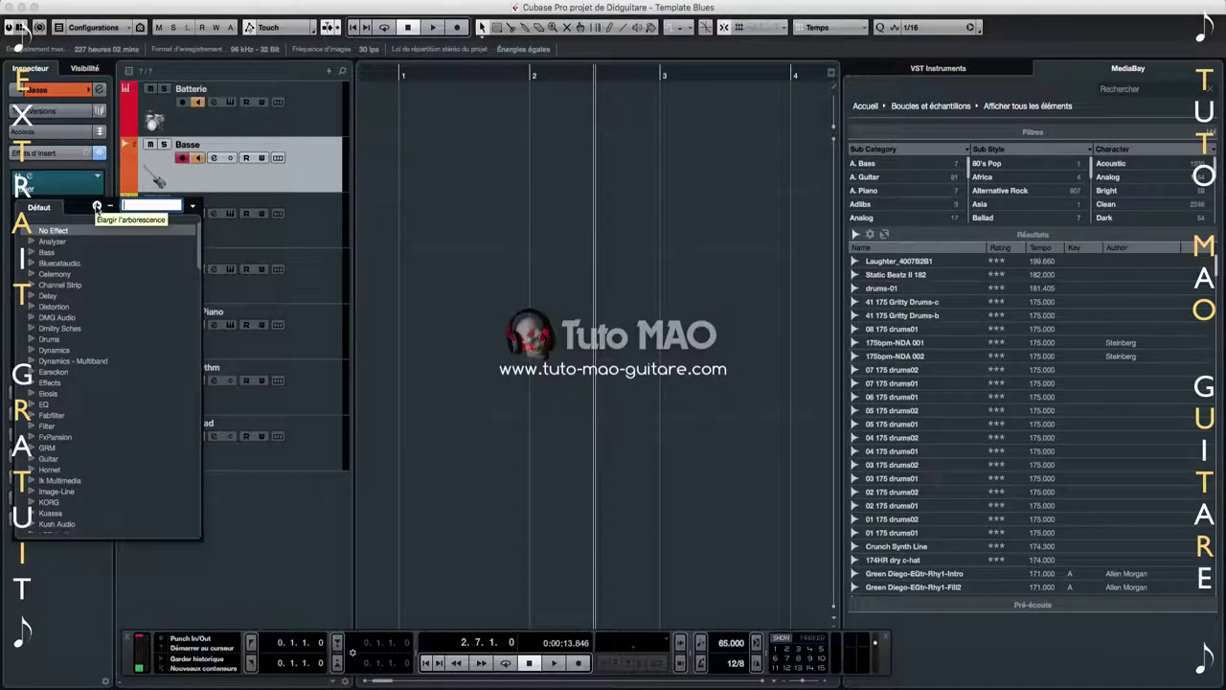
type("amp")
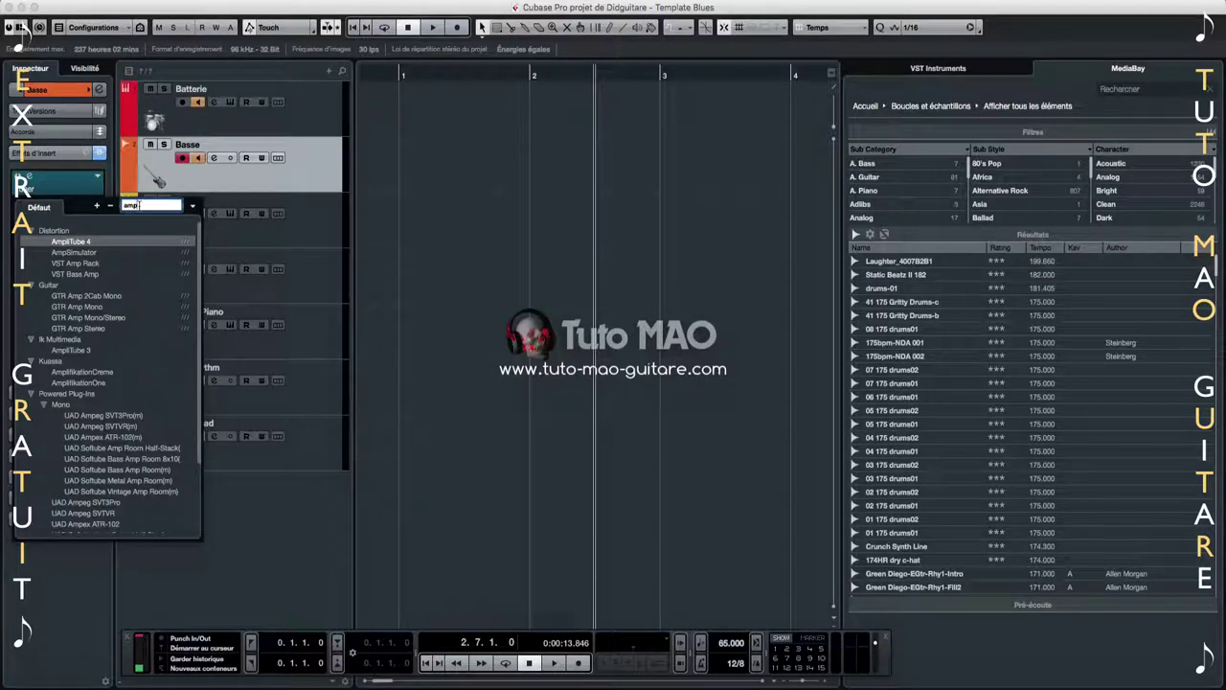
left_click(79, 276)
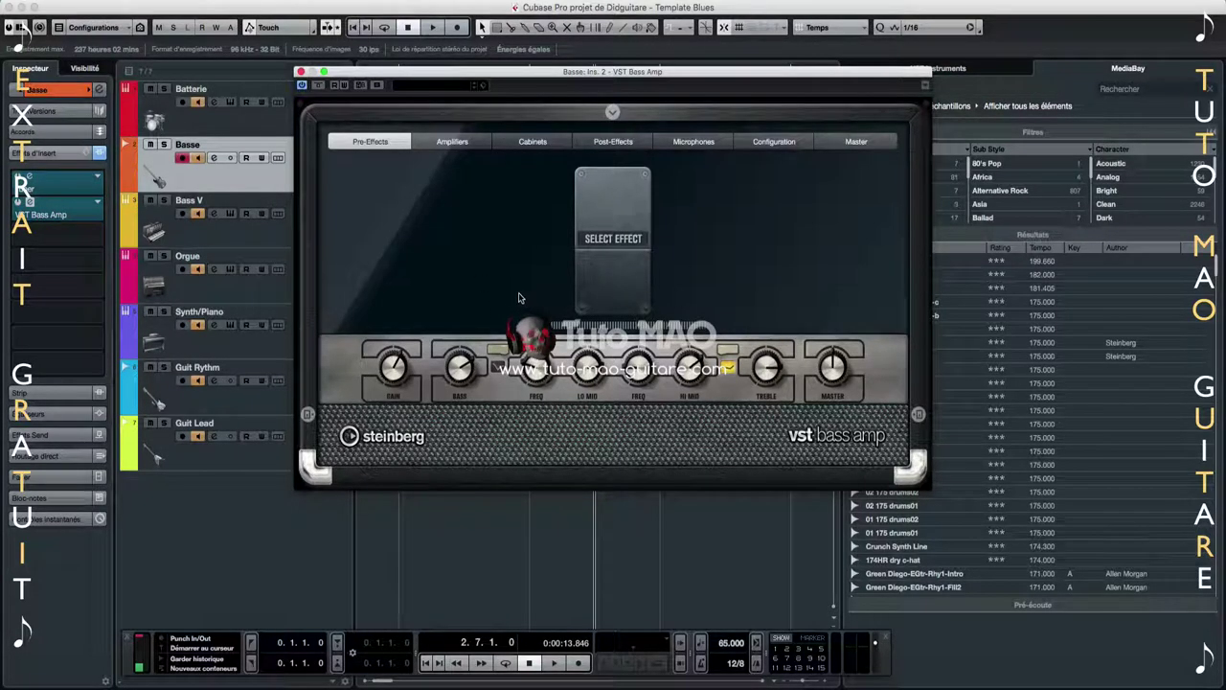
Browse the VST Bass Amp presets, load Basic Bass 1 and close the plug-in window
left_click(454, 87)
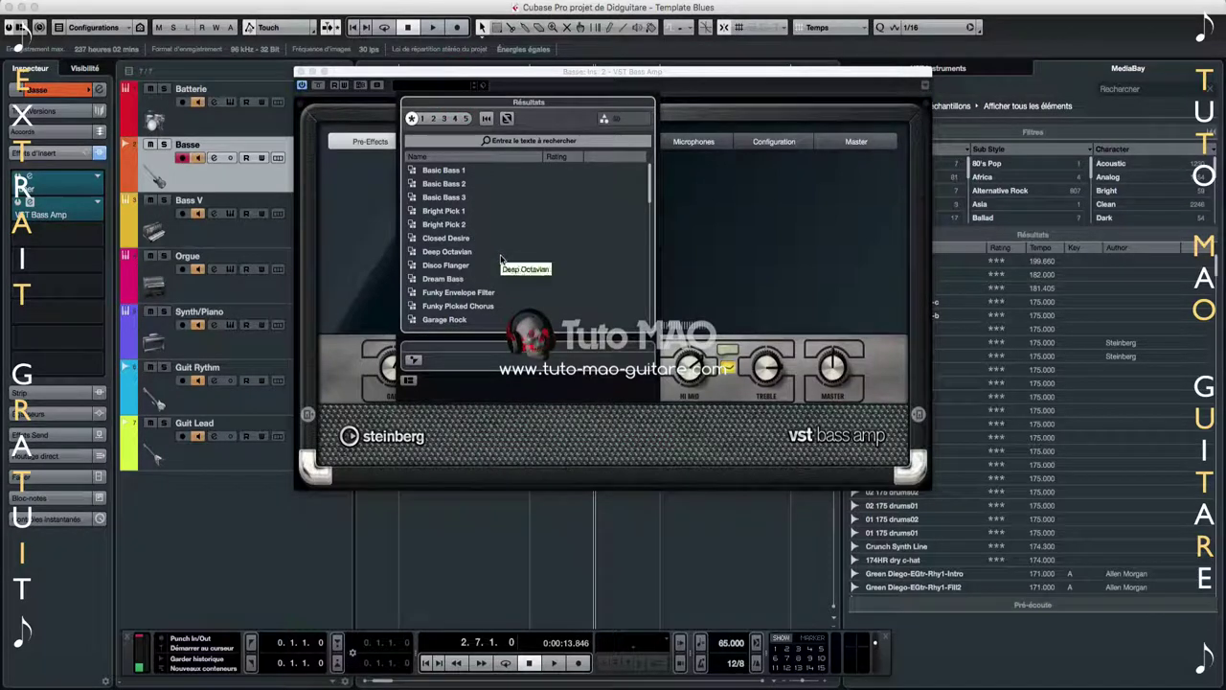
scroll(498, 259, "down", 3)
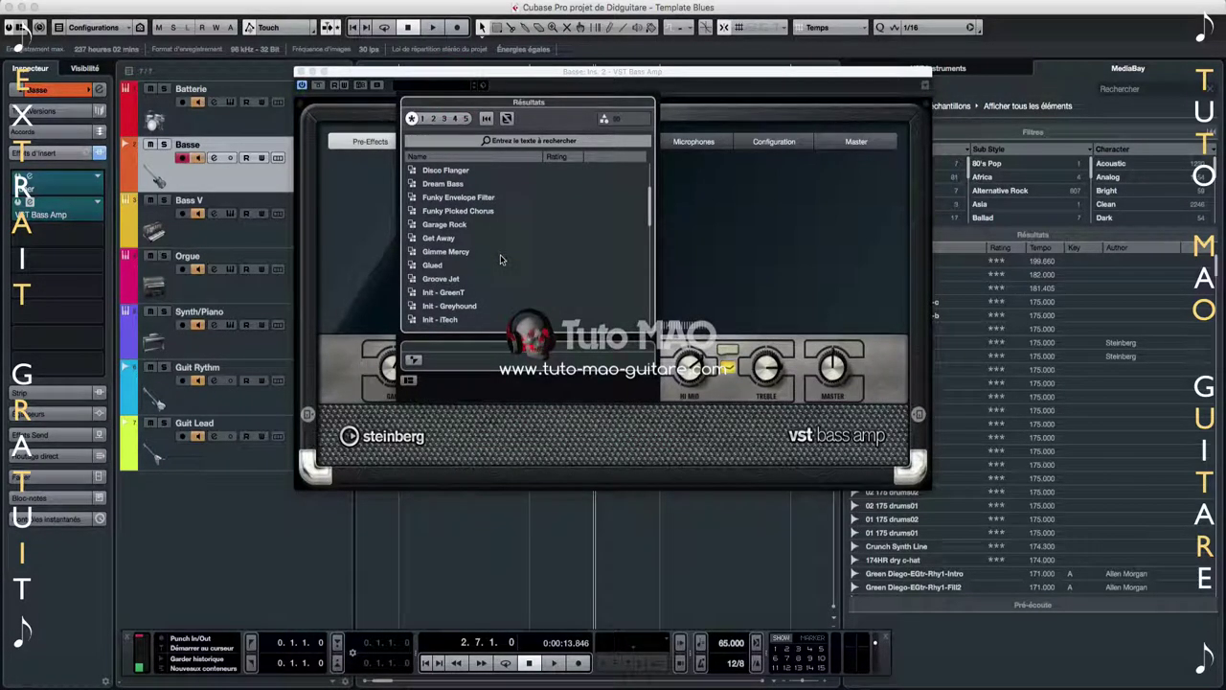
scroll(500, 259, "down", 4)
scroll(499, 258, "down", 5)
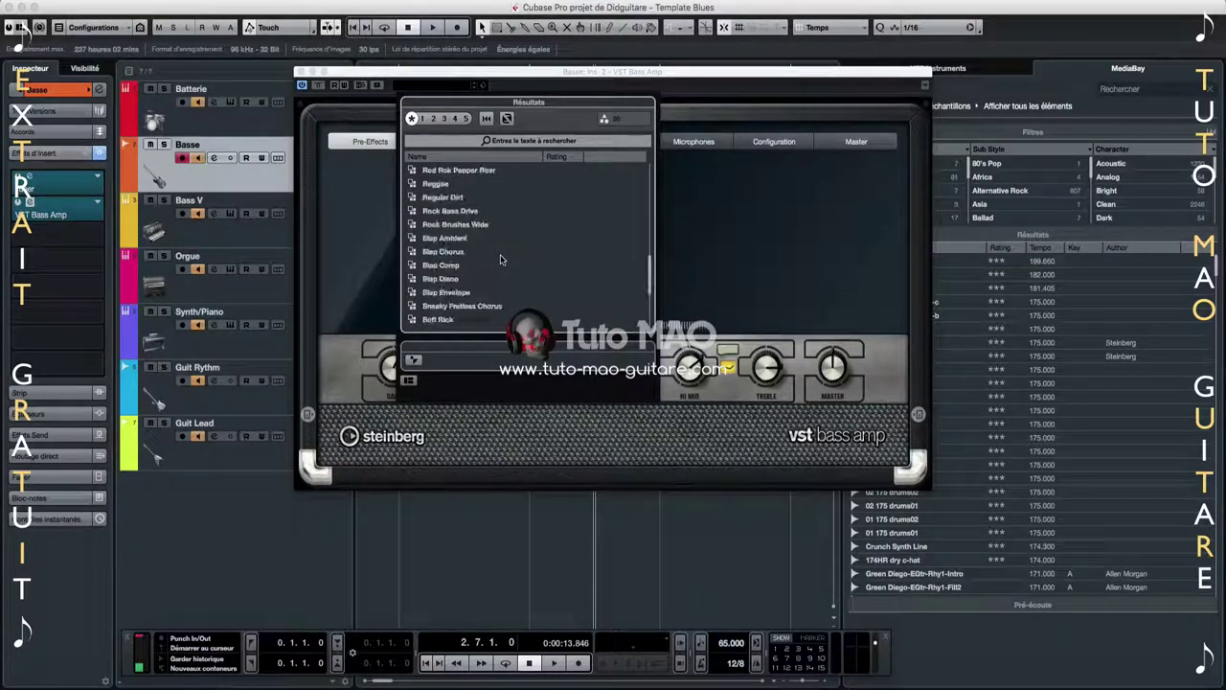
scroll(500, 259, "down", 2)
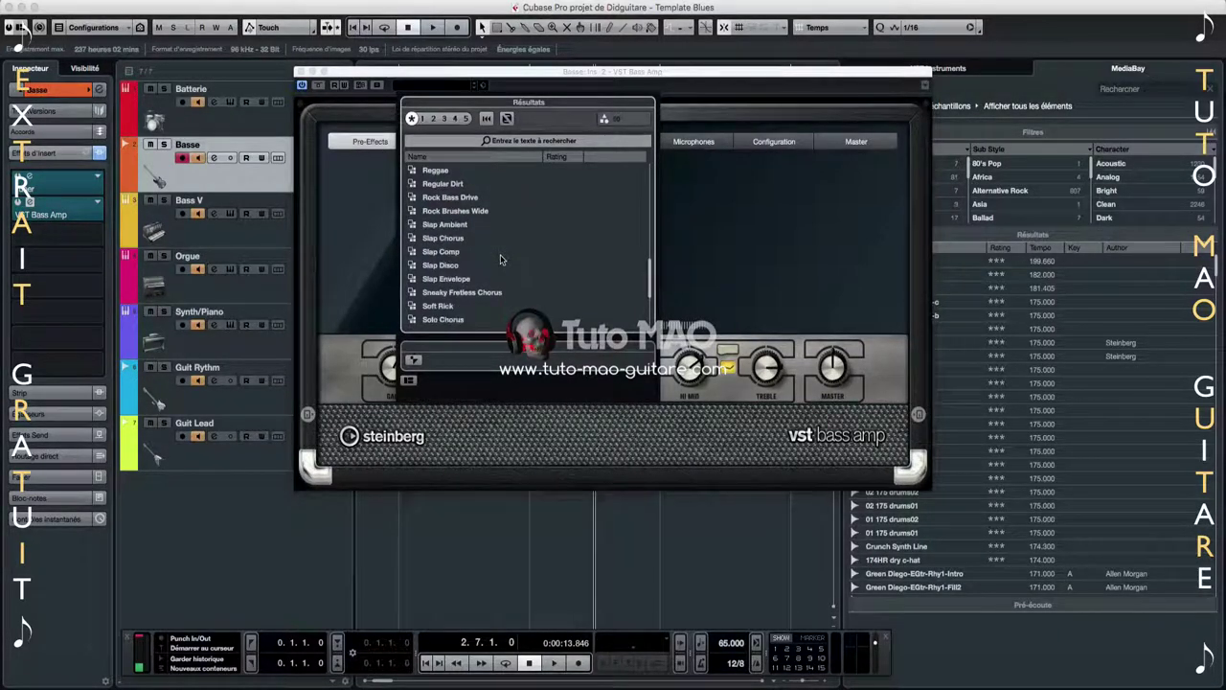
scroll(500, 259, "down", 2)
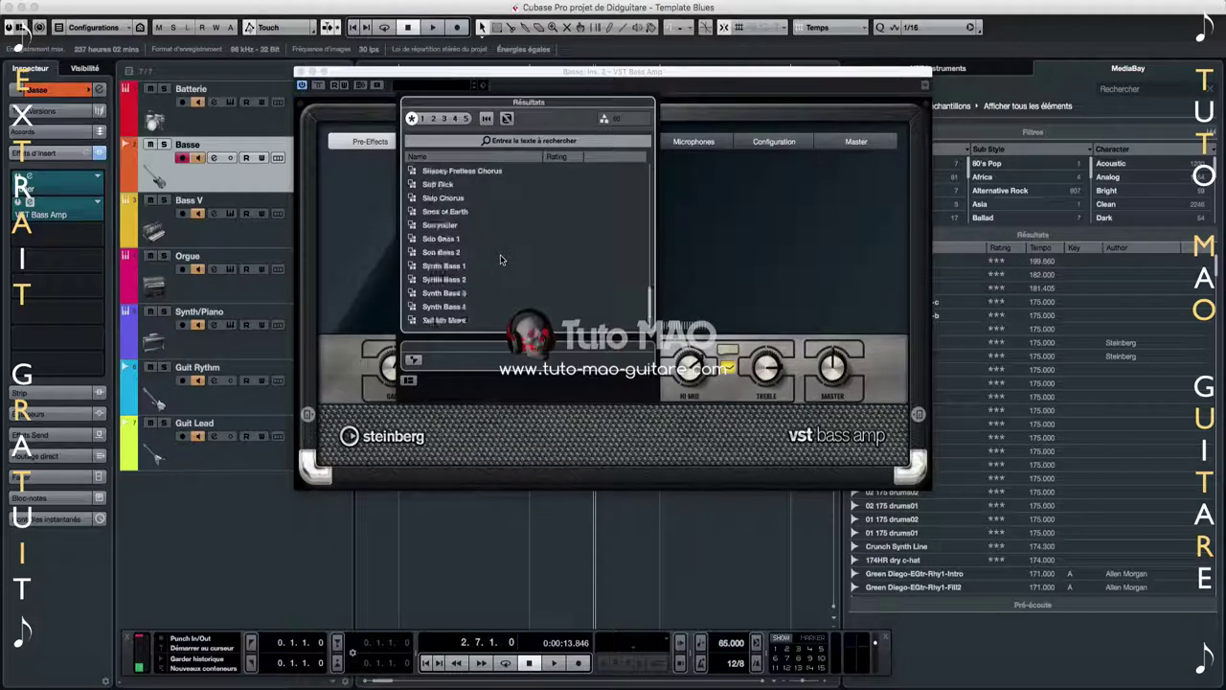
scroll(500, 259, "up", 15)
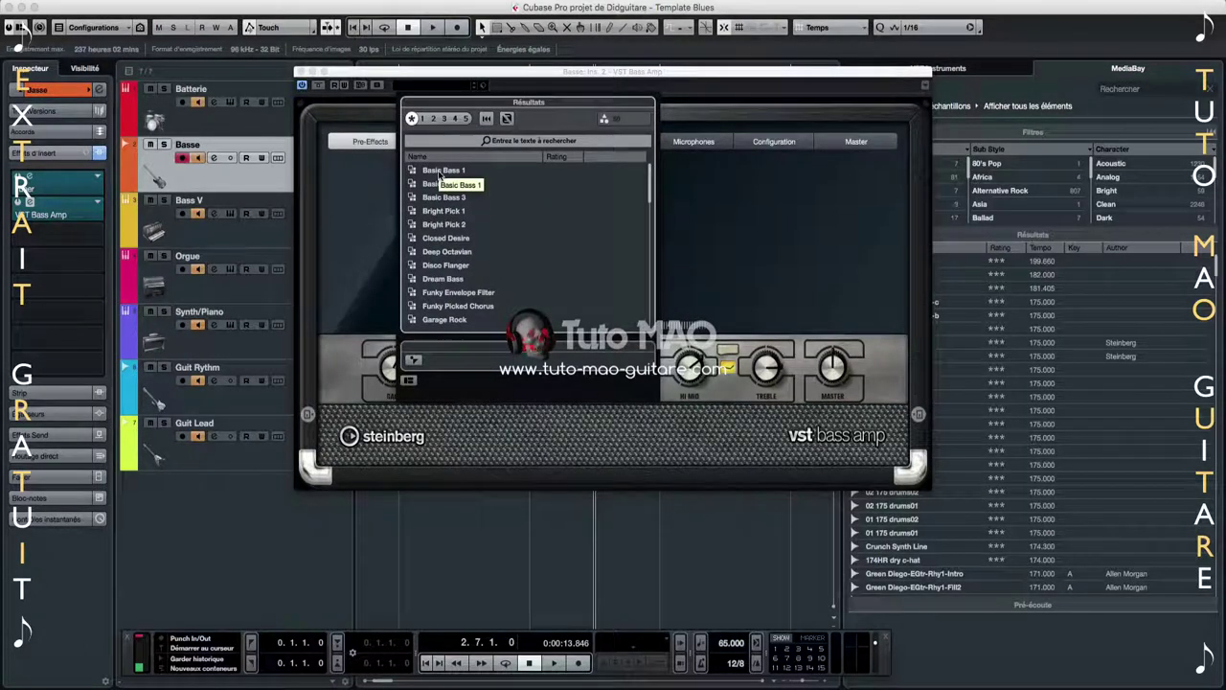
double_click(440, 172)
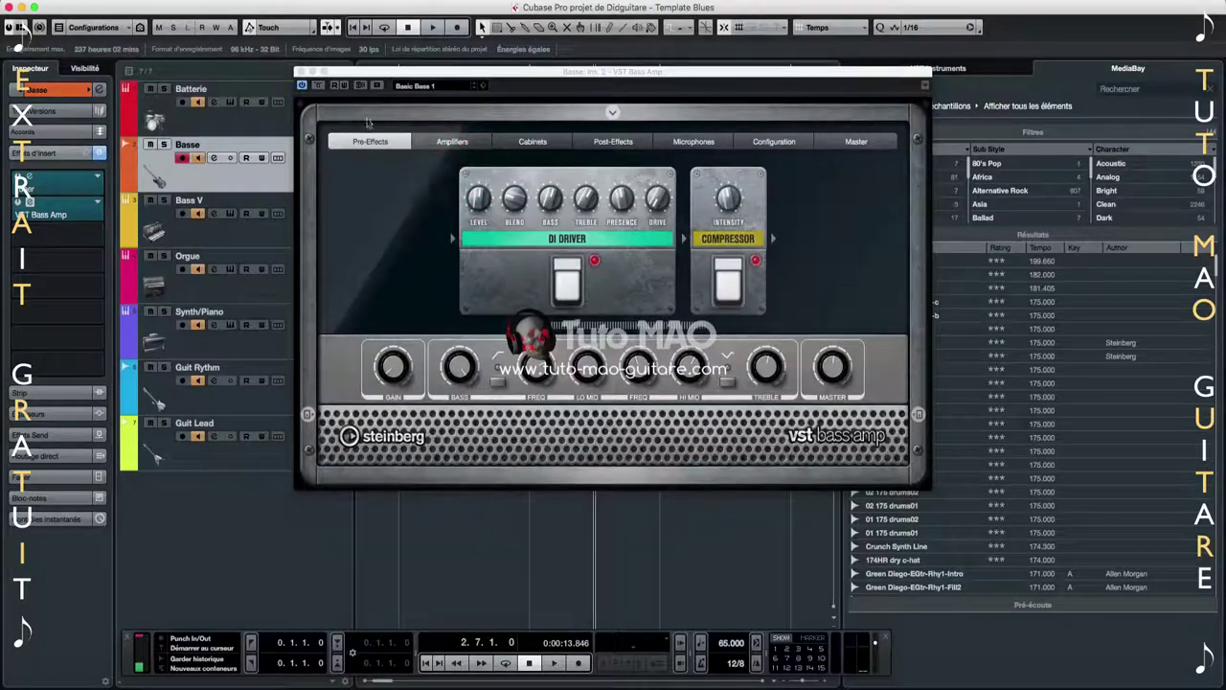
left_click(300, 72)
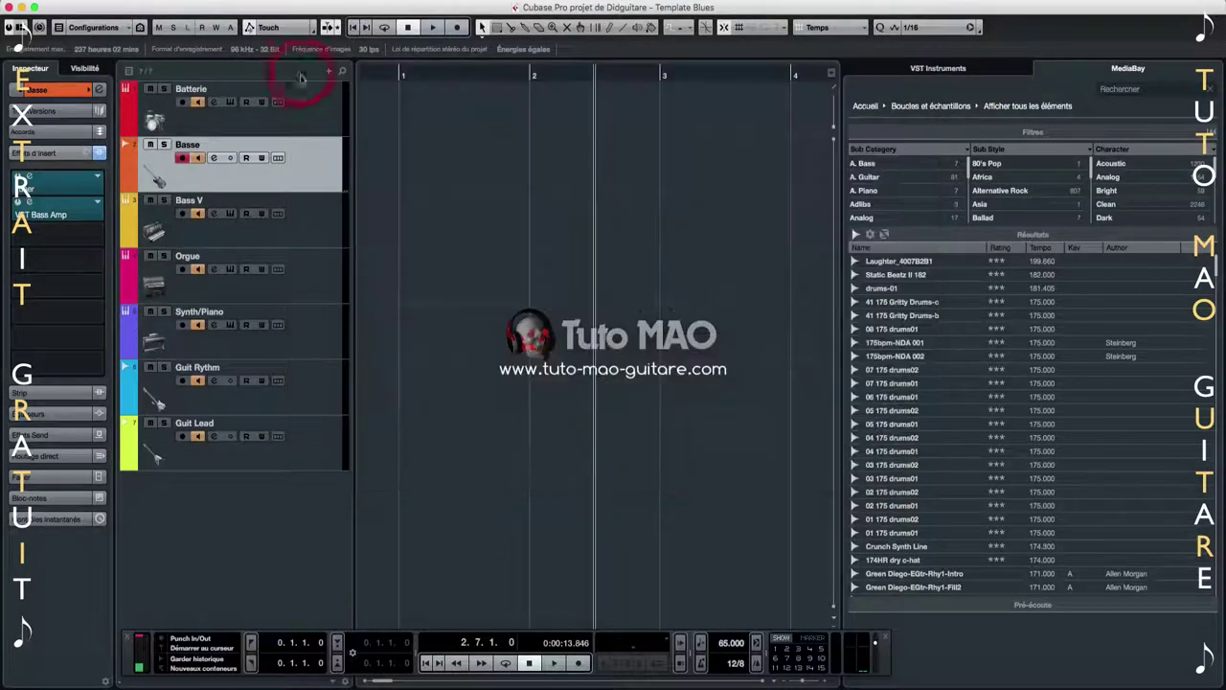
Add VST Amp Rack in the second insert slot of the Guit Rythm track
left_click(292, 374)
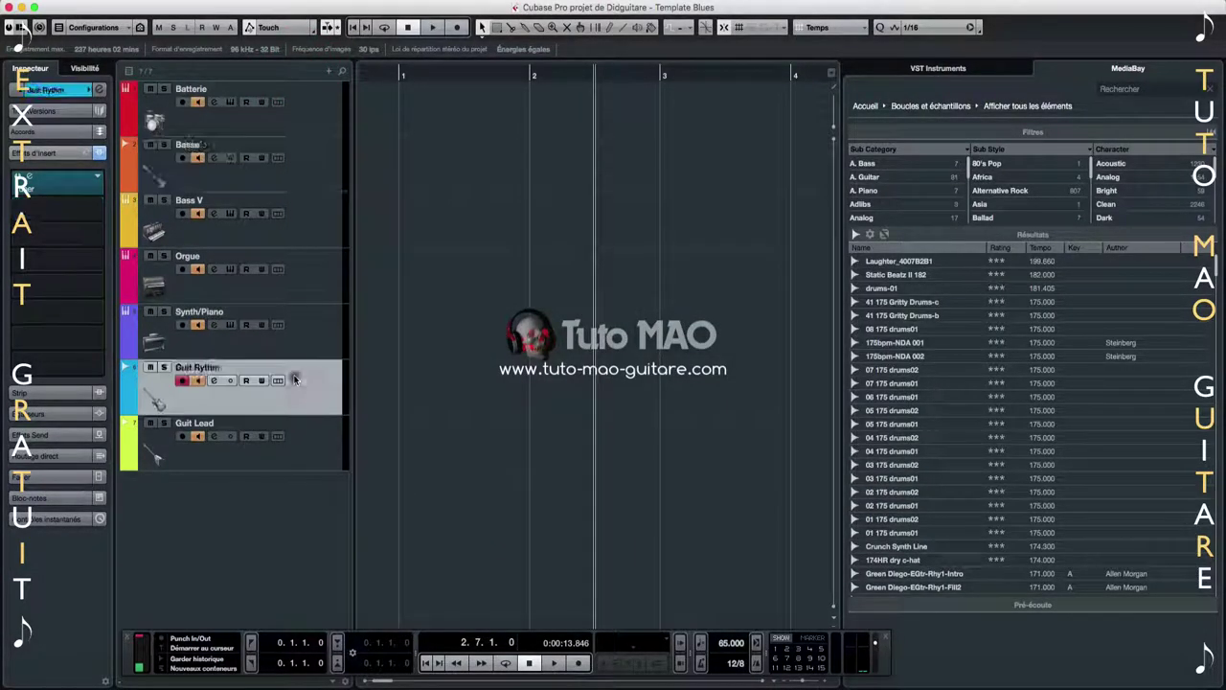
left_click(96, 209)
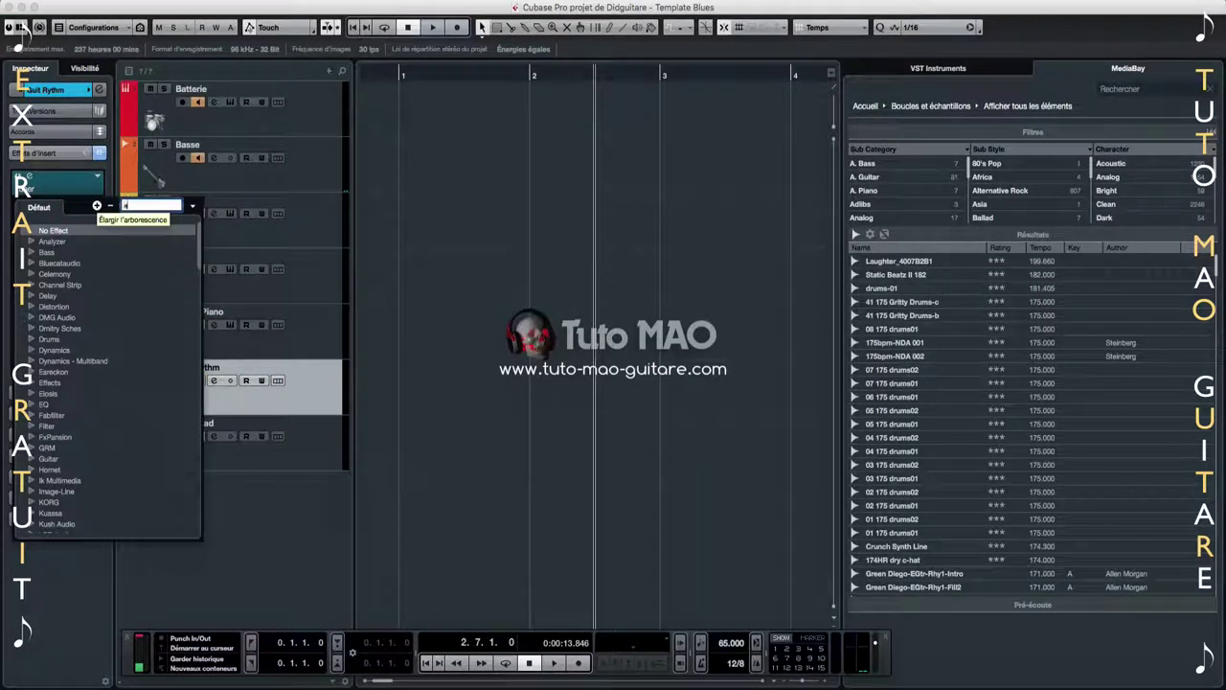
type("ampl")
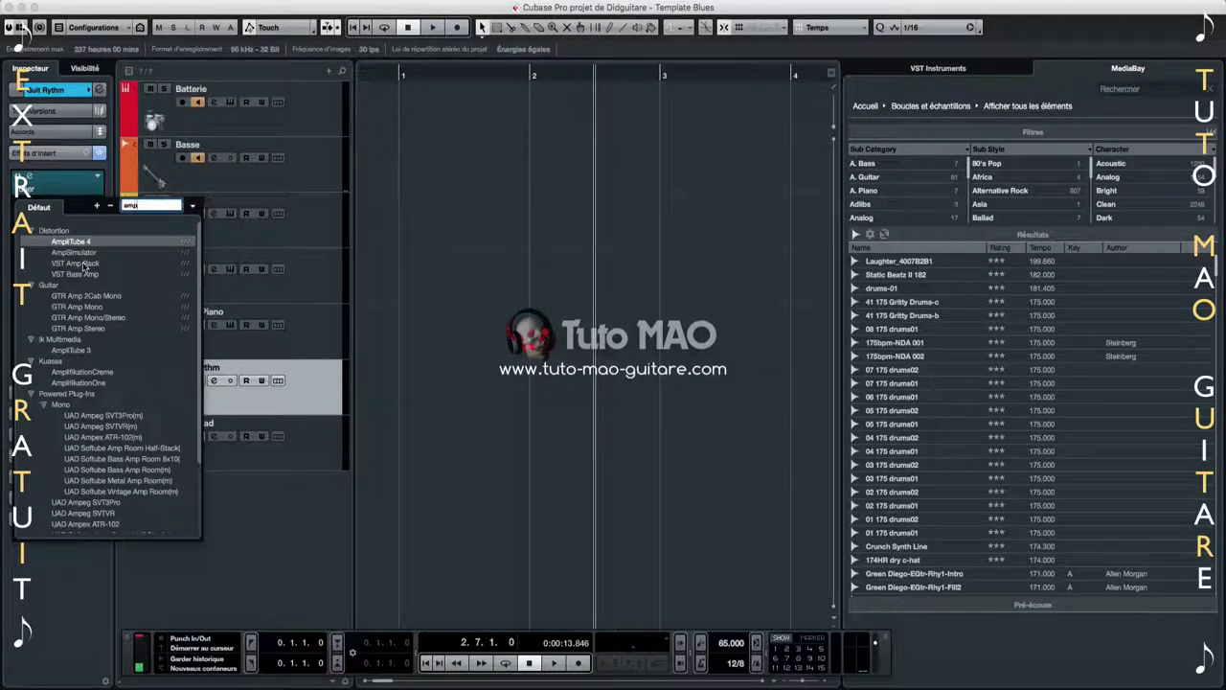
left_click(84, 264)
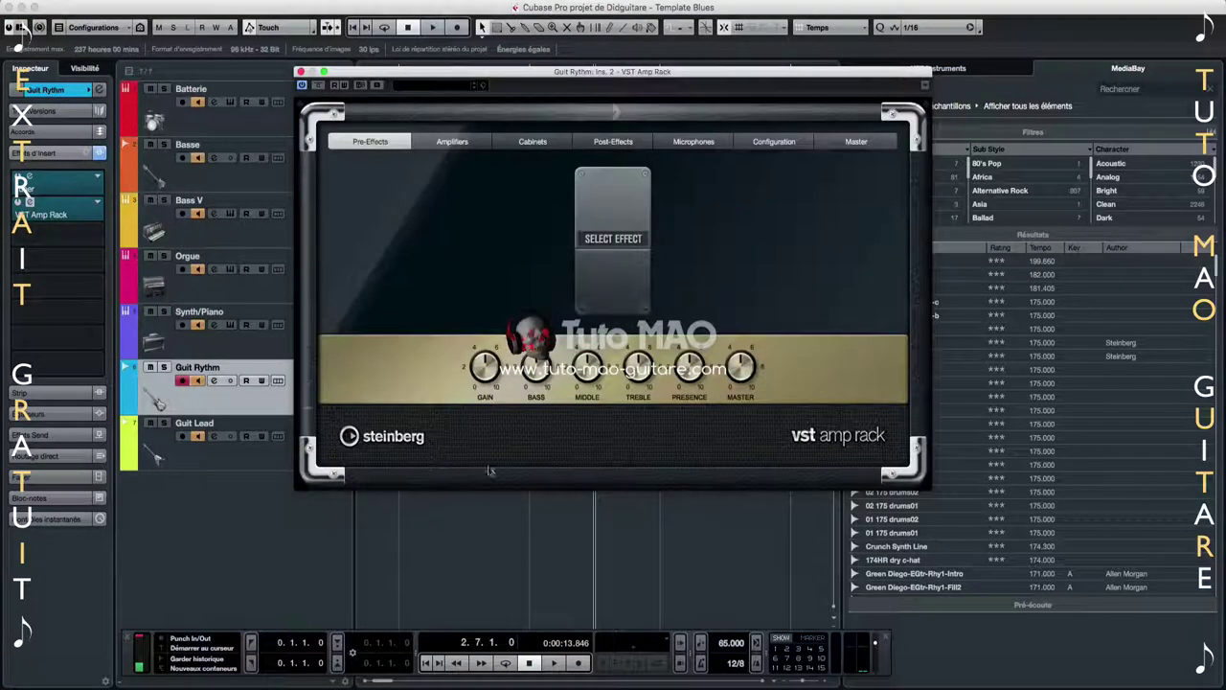
Load the Big Clean Reverb preset in VST Amp Rack and close the plug-in window
left_click(438, 85)
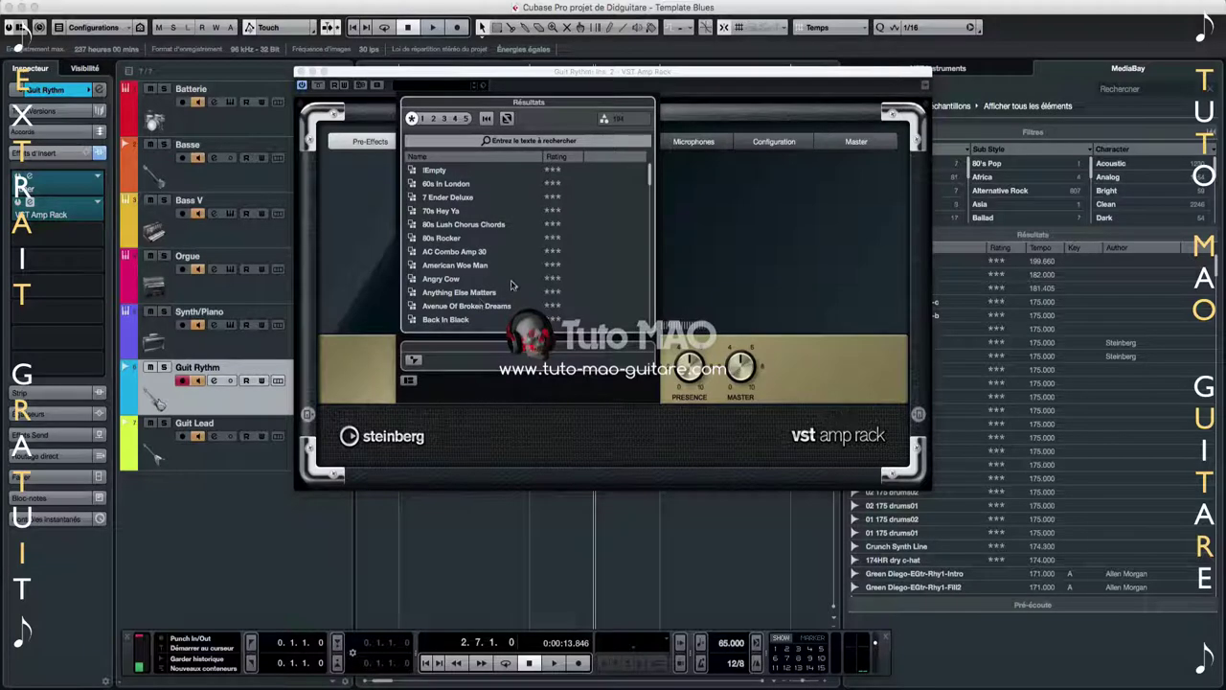
scroll(511, 284, "down", 3)
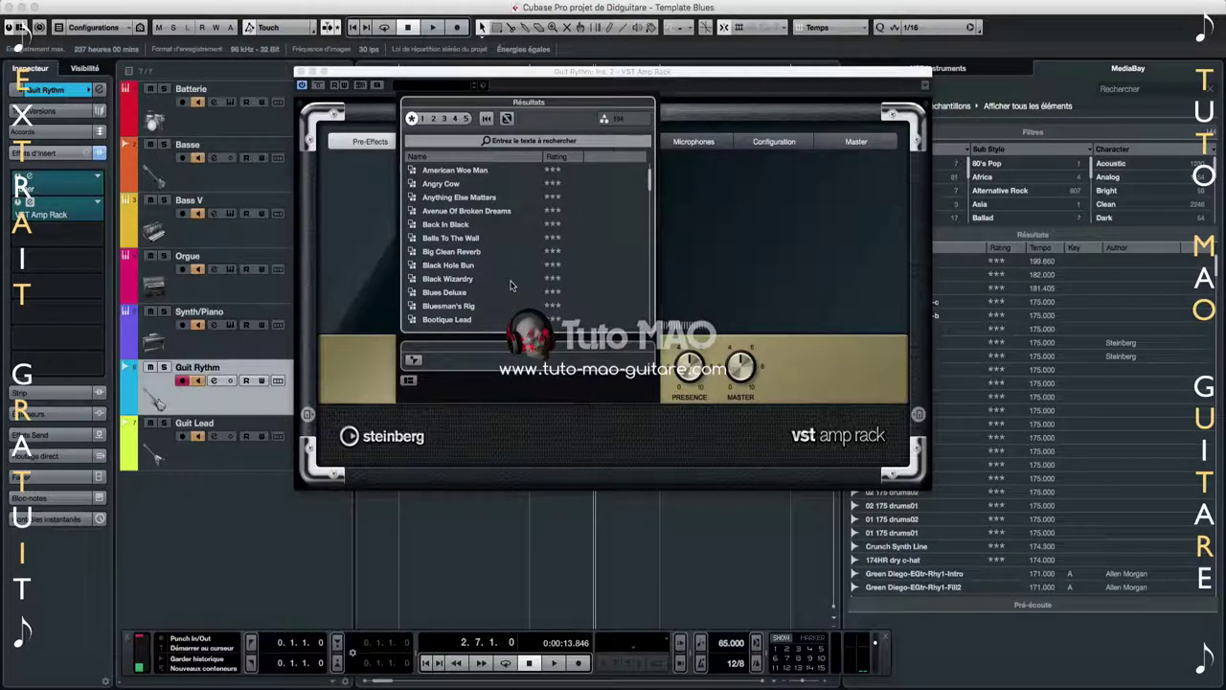
double_click(467, 252)
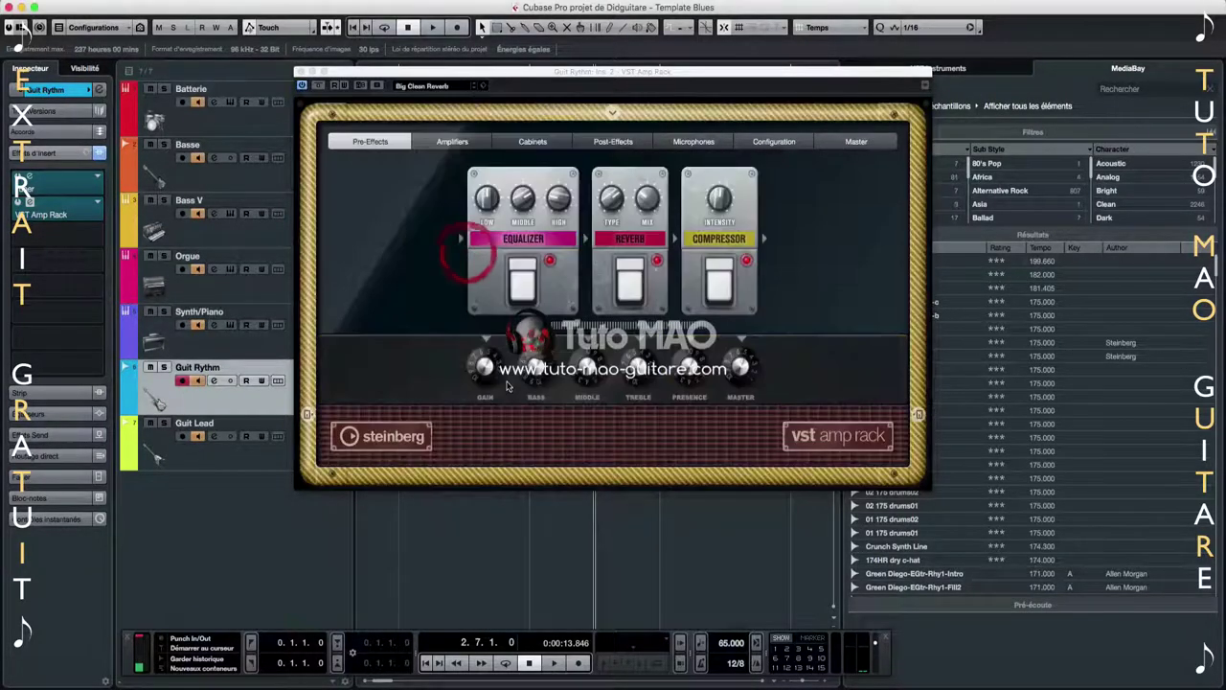
left_click(300, 73)
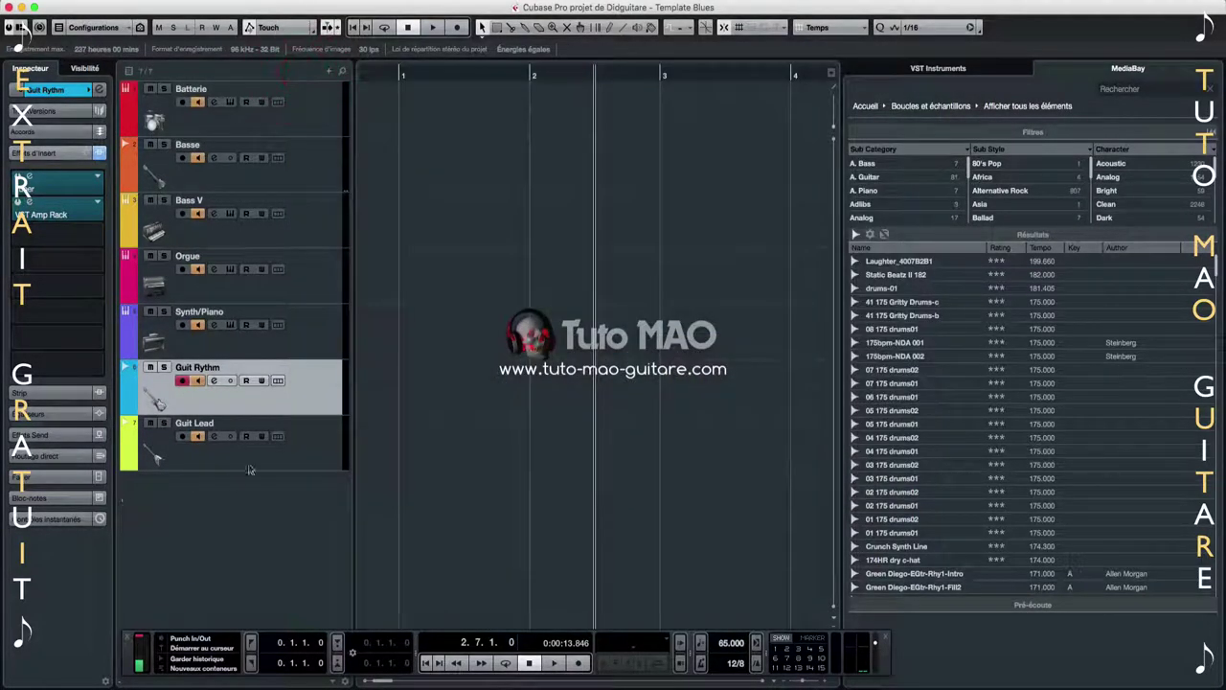
Select the Guit Lead track and open the effect list for its second insert slot
left_click(302, 446)
left_click(94, 215)
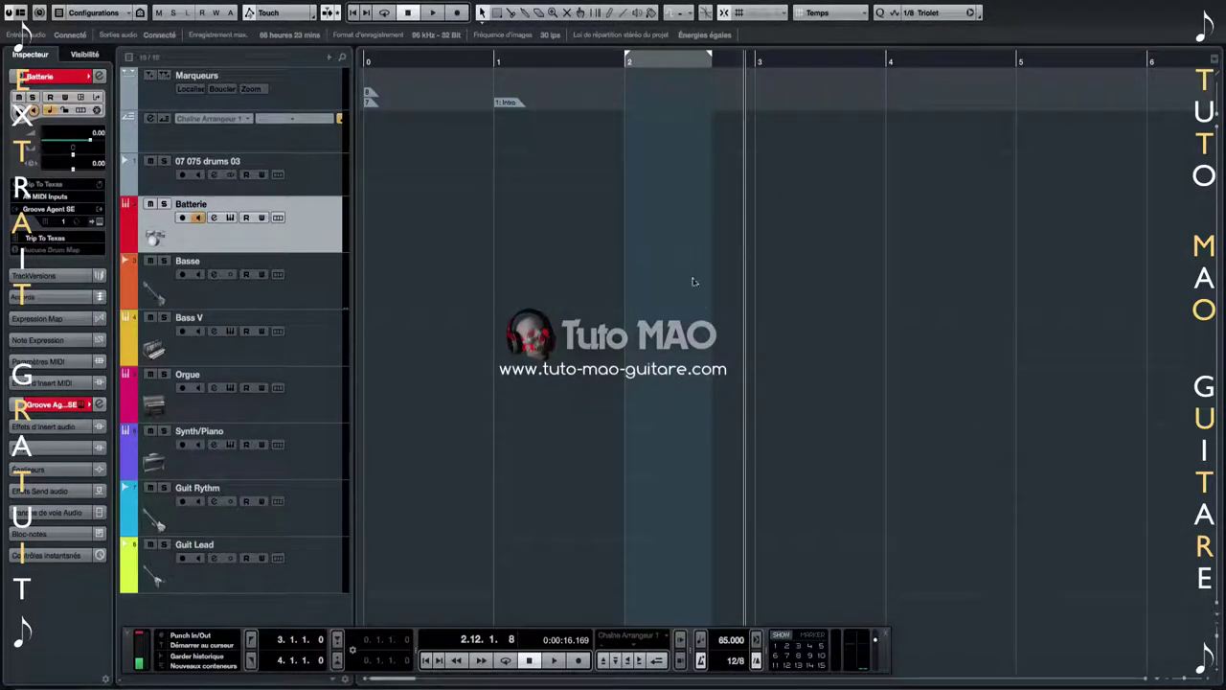
Create a MIDI part on the Batterie track from bar 2 to bar 3 and set that same range to cycle
double_click(642, 226)
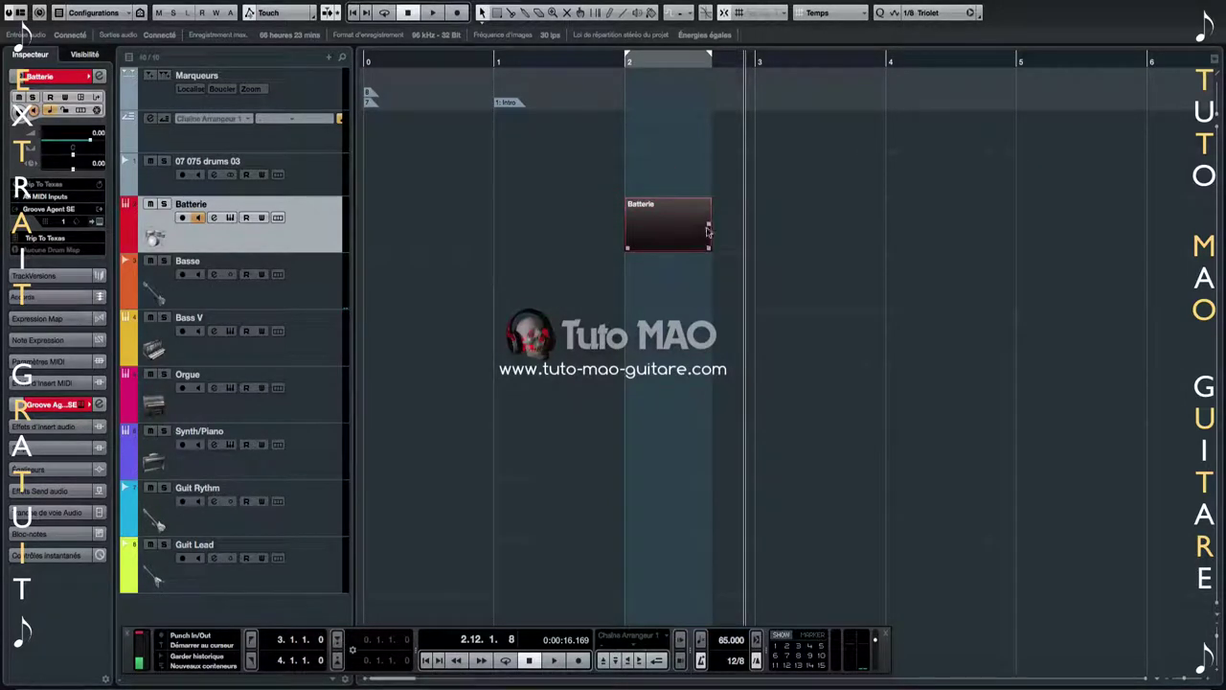
left_click_drag(710, 249, 754, 251)
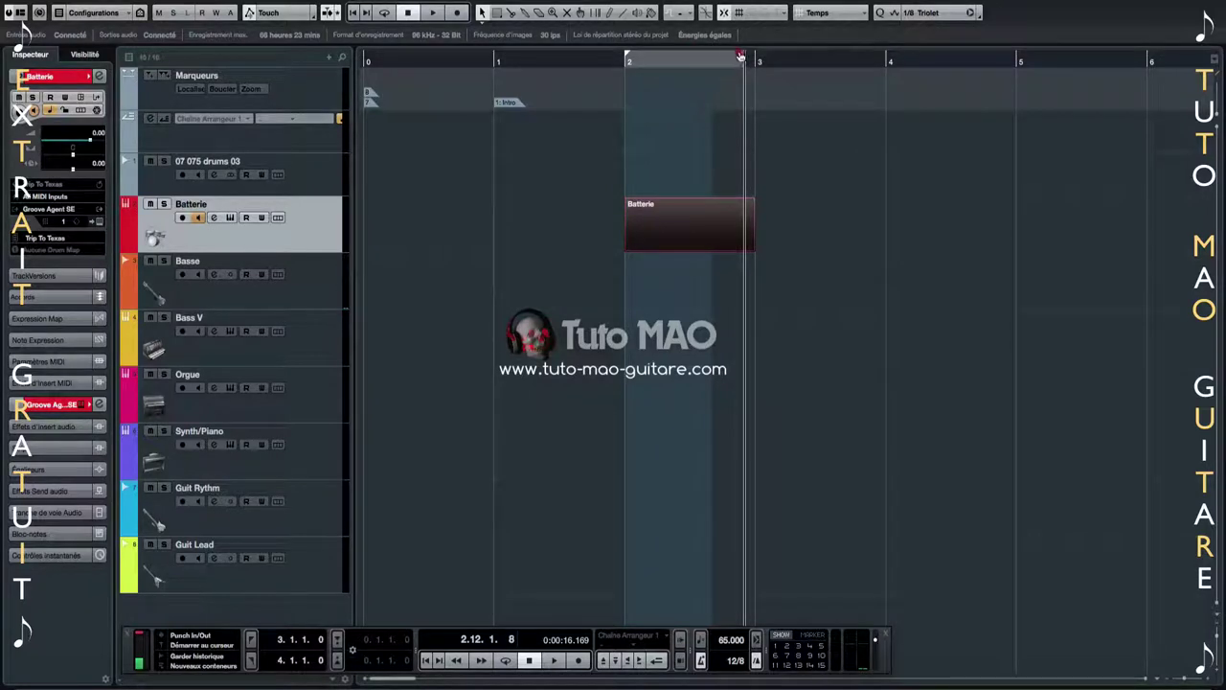
left_click_drag(710, 56, 753, 55)
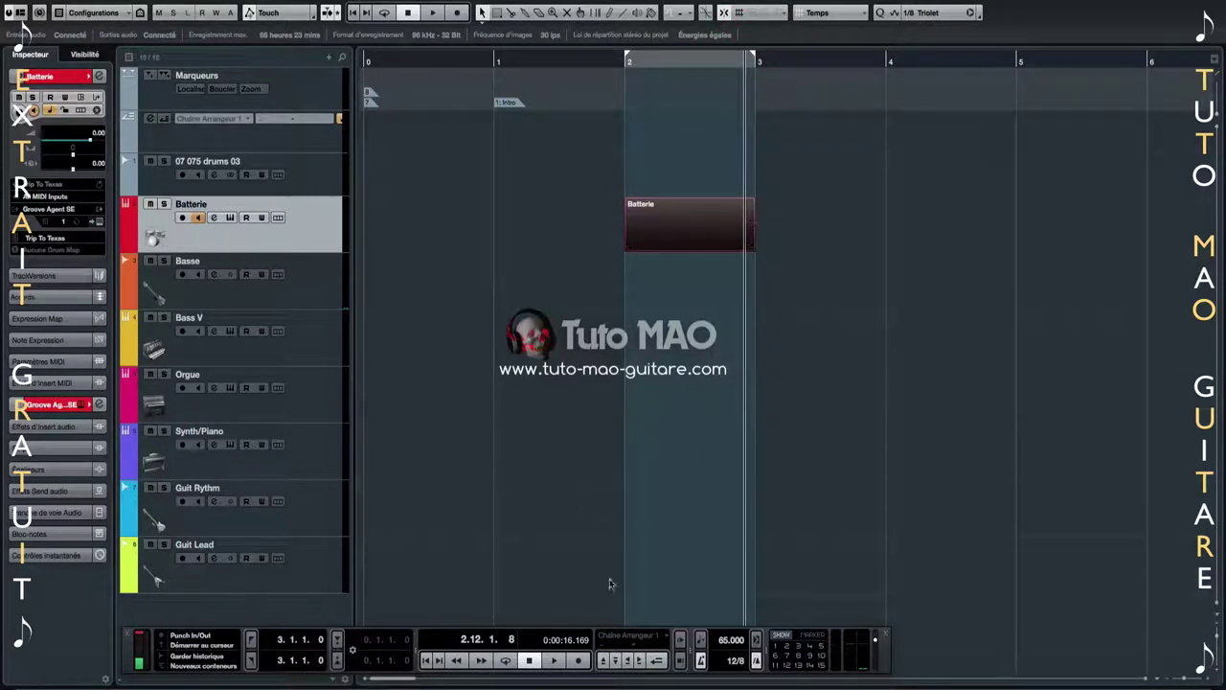
left_click(503, 660)
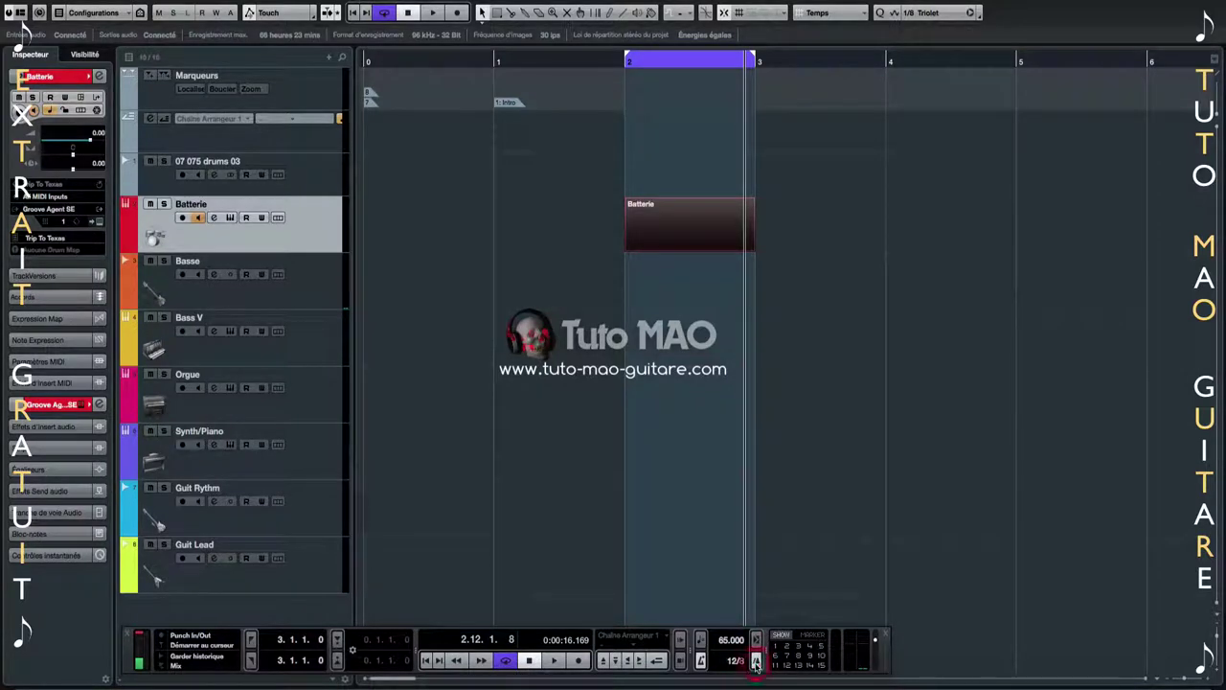
Play the cycled bar from the left locator and stop playback
key("KP_1")
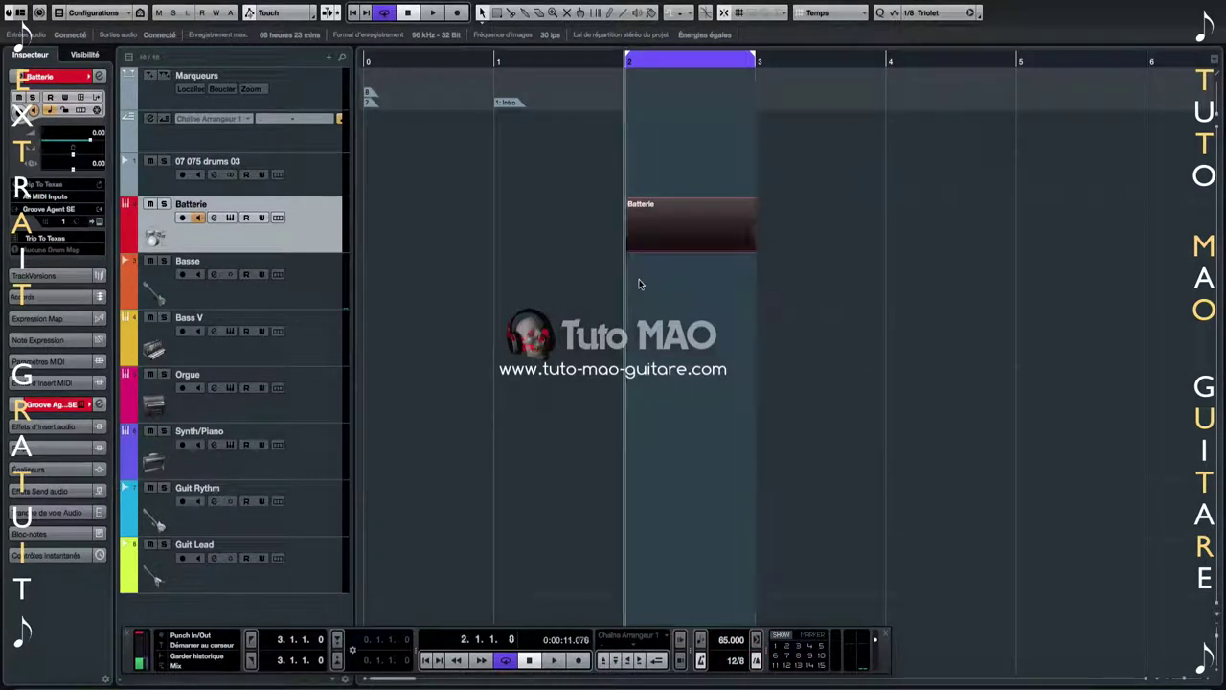
key("space")
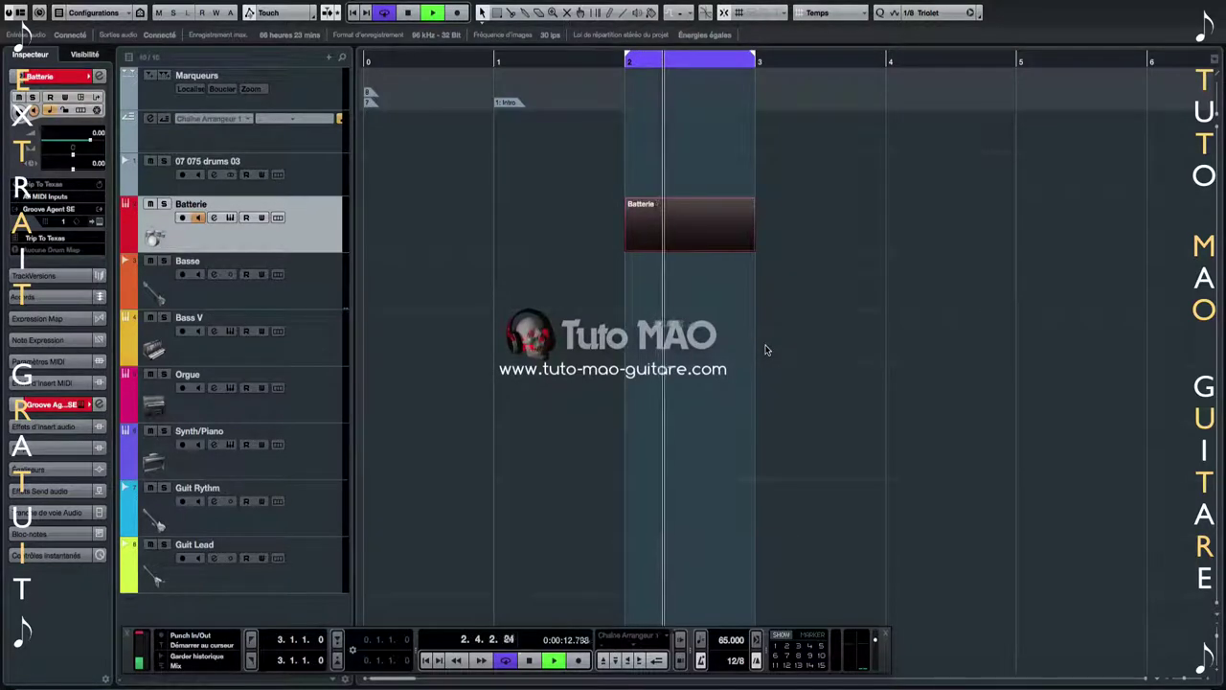
key("space")
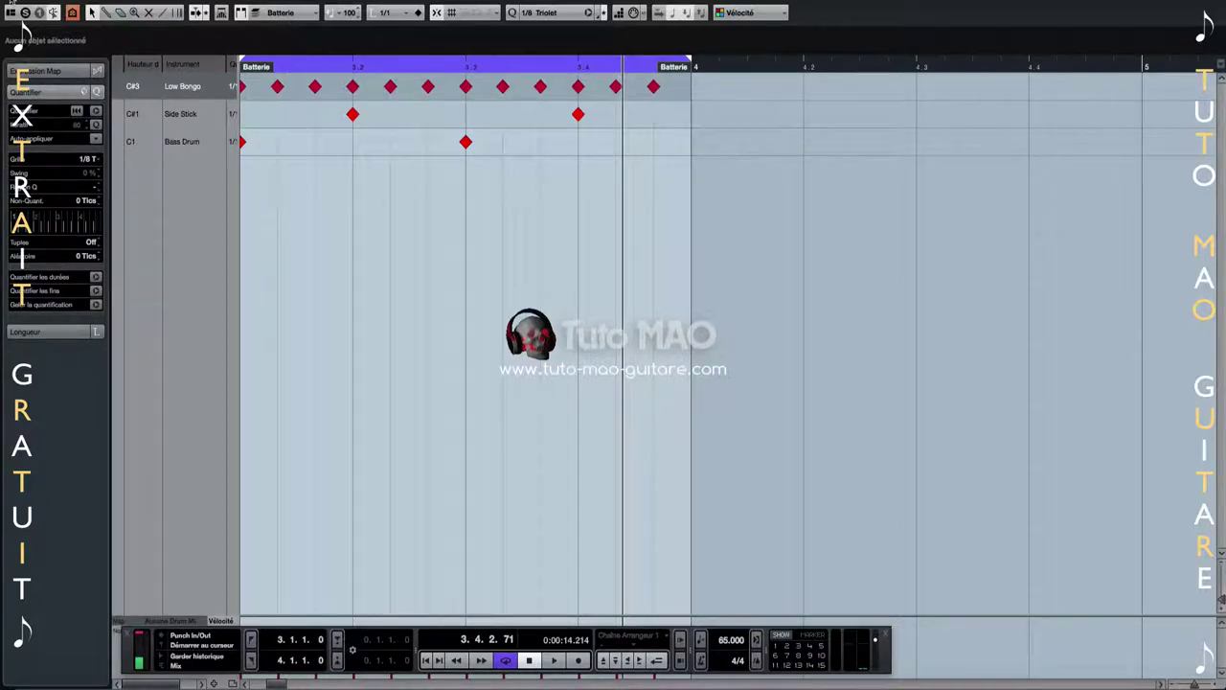
Close the drum editor and turn off cycle playback in the project
left_click(12, 3)
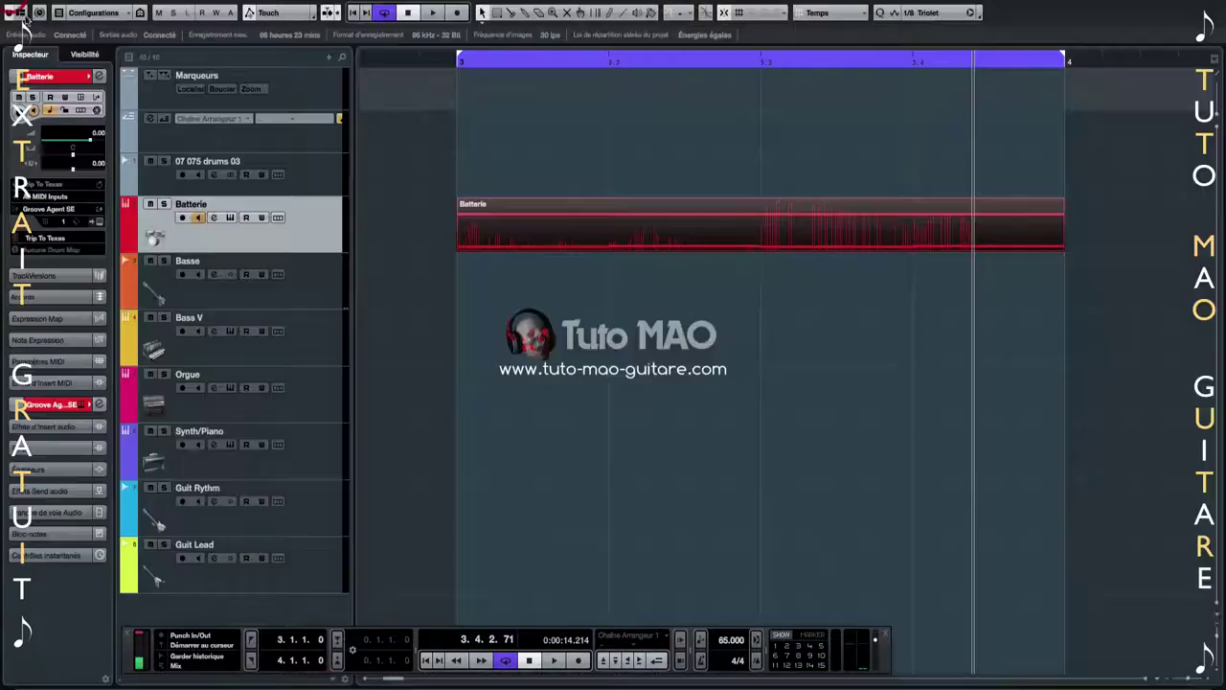
left_click(505, 660)
mouse_move(668, 64)
left_mouse_down()
mouse_move(664, 50)
mouse_move(560, 33)
left_mouse_up()
Duplicate the Batterie drum part from bar 3 end to end 13 times, filling the track up to bar 17
left_click(690, 218)
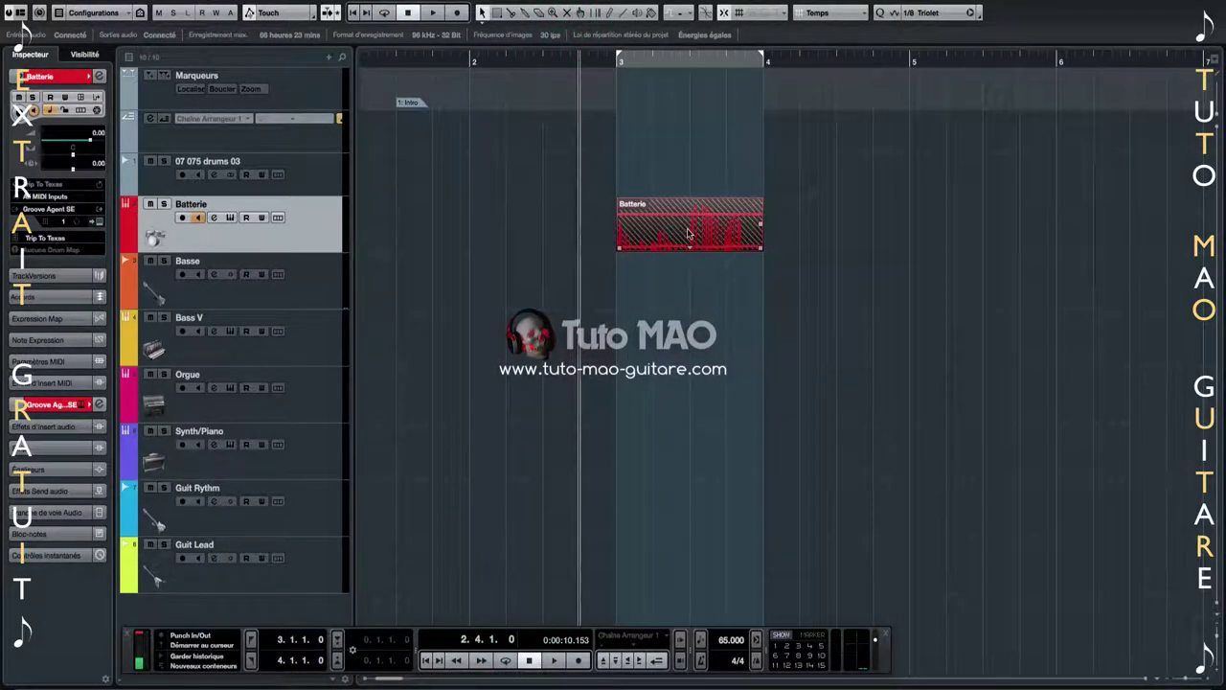
left_click(713, 265)
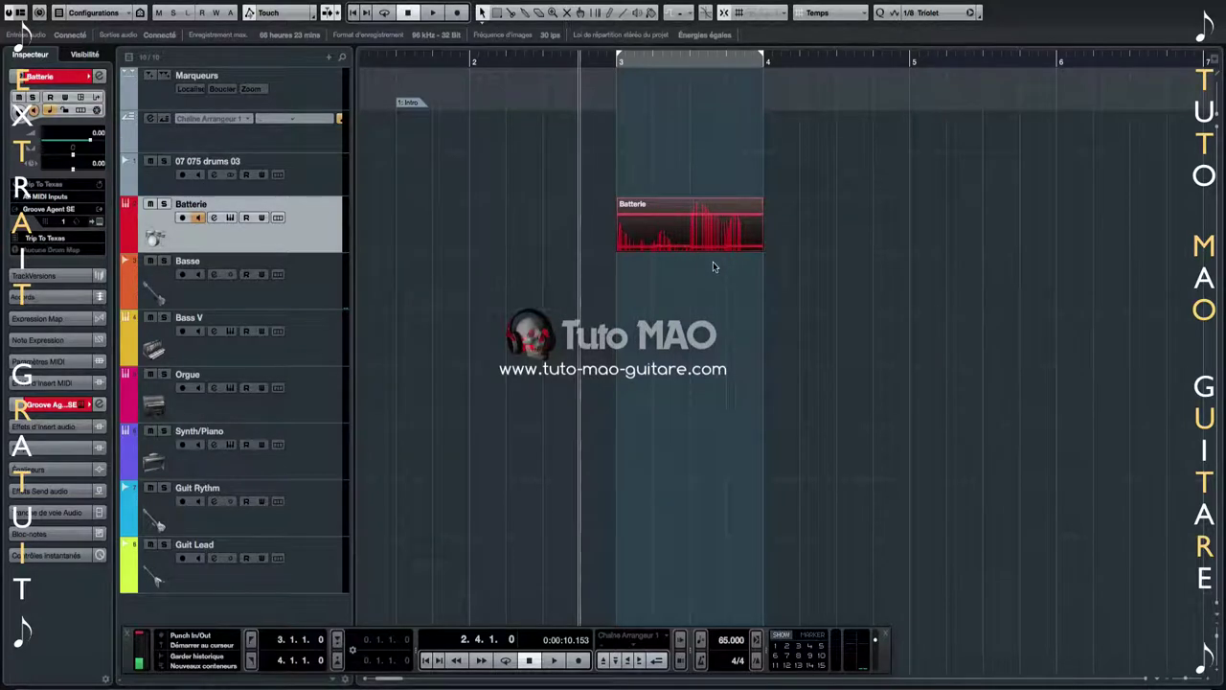
key("ctrl+d")
key("ctrl+d")
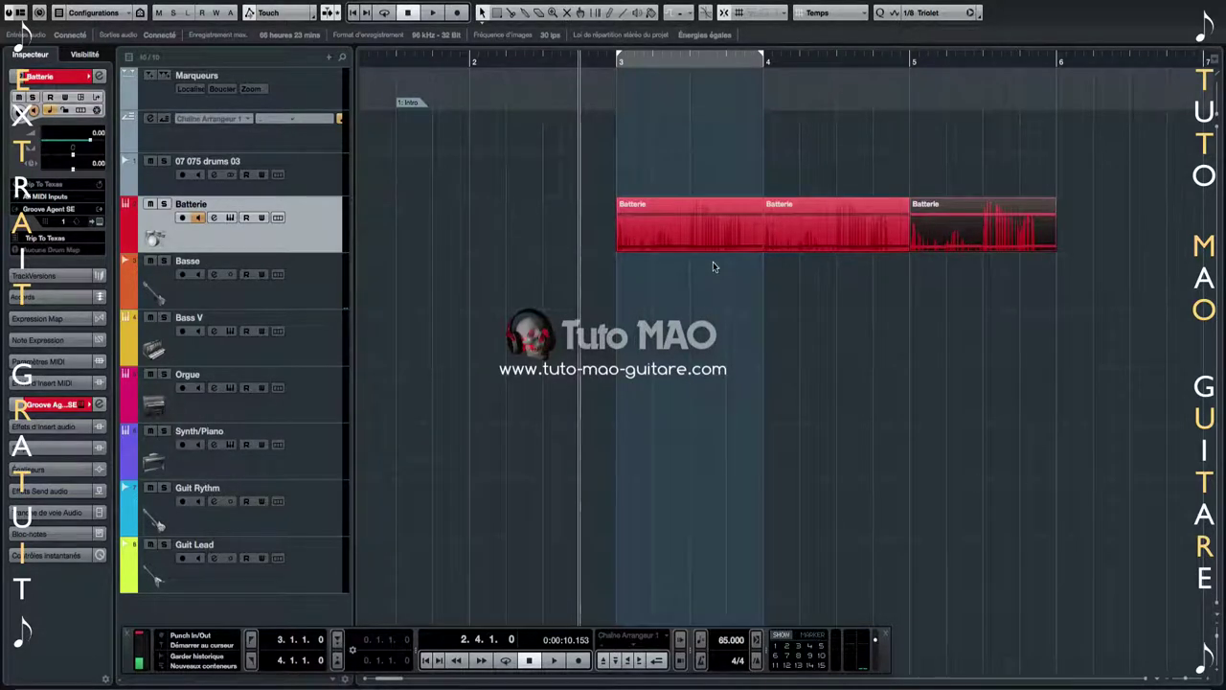
key("ctrl+d")
key("ctrl+d")
key("ctrl+d")
key("ctrl+d")
key("ctrl+d")
key("ctrl+d")
key("ctrl+d")
key("ctrl+d")
key("ctrl+d")
key("ctrl+d")
key("ctrl+d")
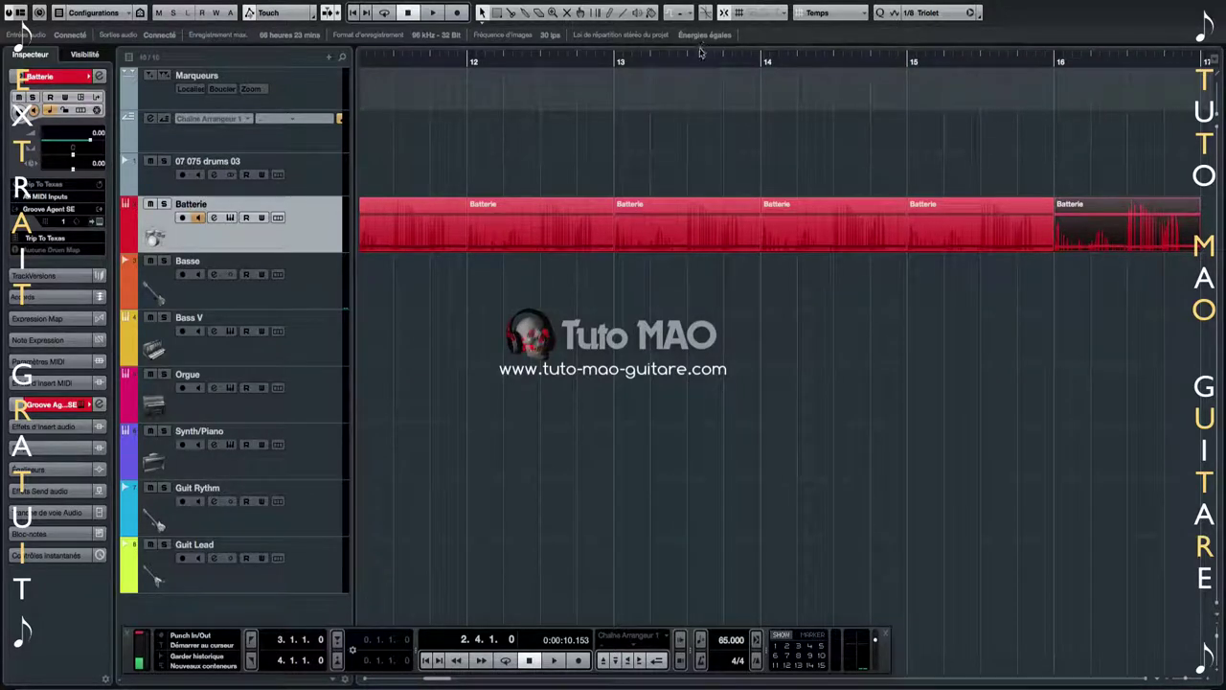
Extend the locator range to run from bar 3 to bar 17, covering all the Batterie drum parts
left_click_drag(693, 58, 708, 3)
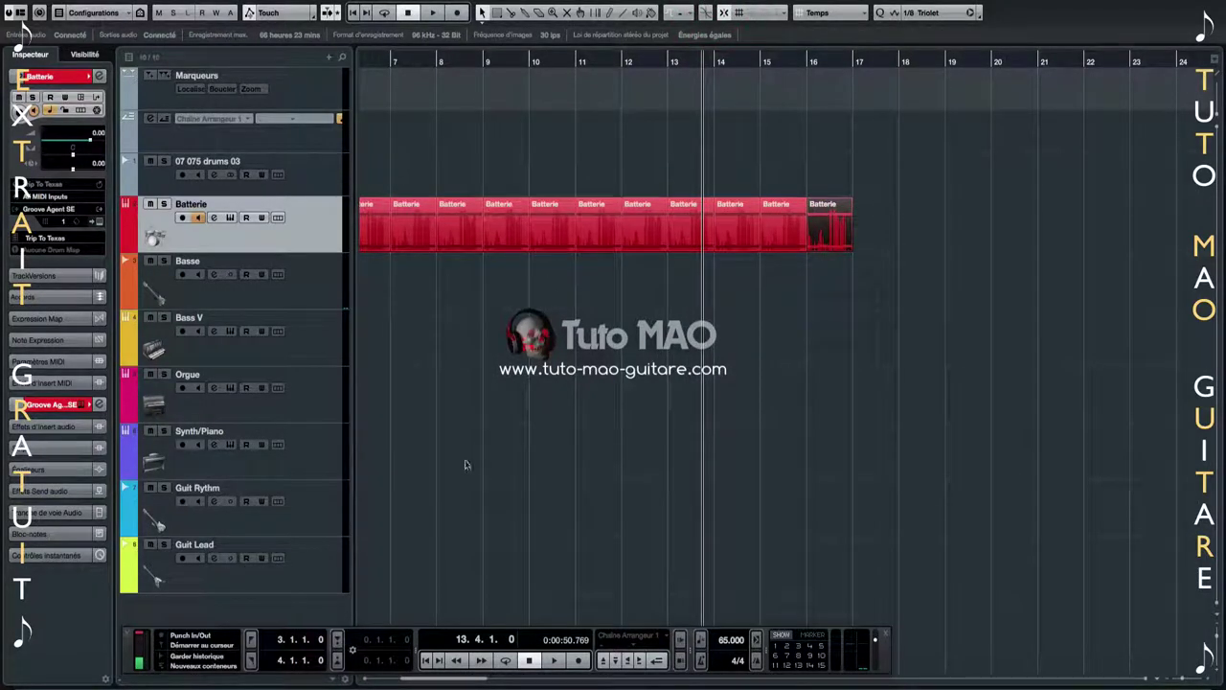
left_click_drag(440, 681, 419, 681)
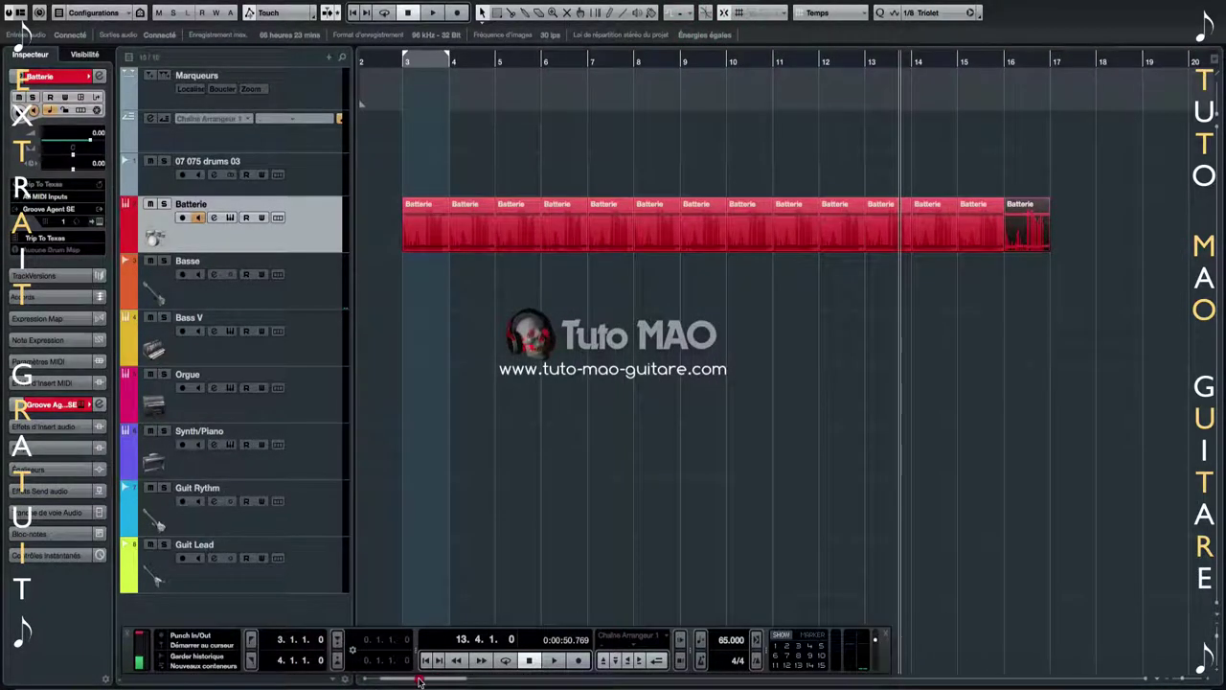
left_click_drag(449, 57, 1050, 50)
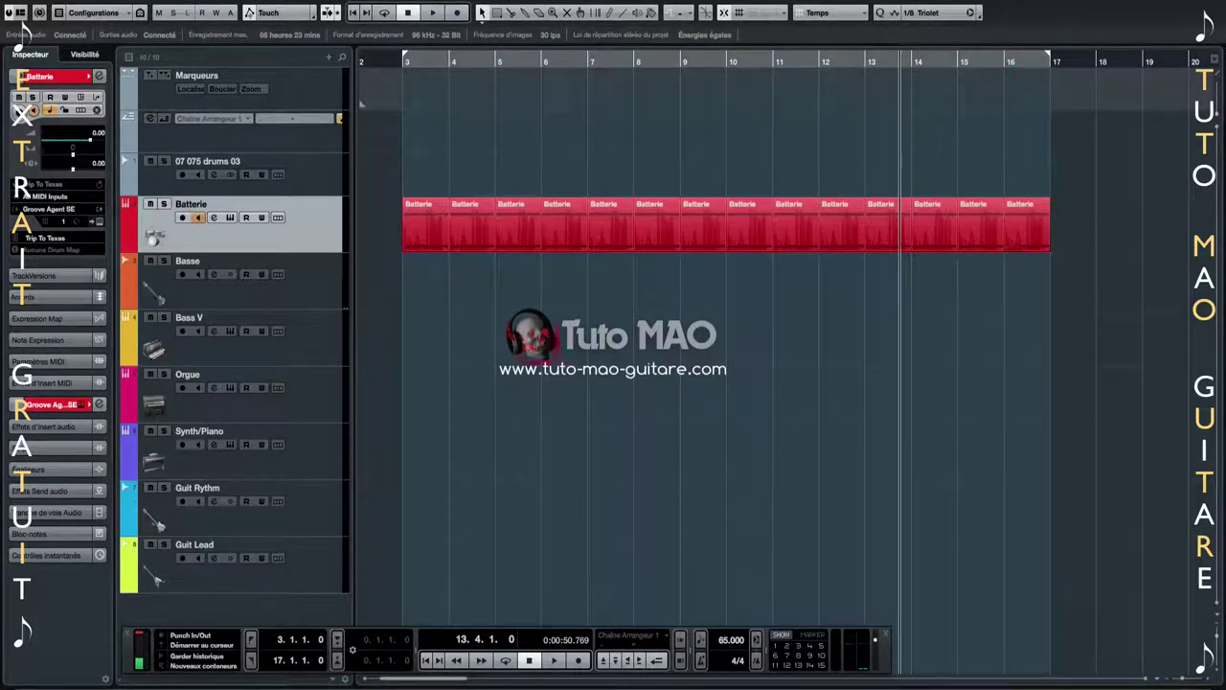
Play the repeated drum parts from the left locator at bar 3 and stop playback
left_click(404, 306)
key("KP_1")
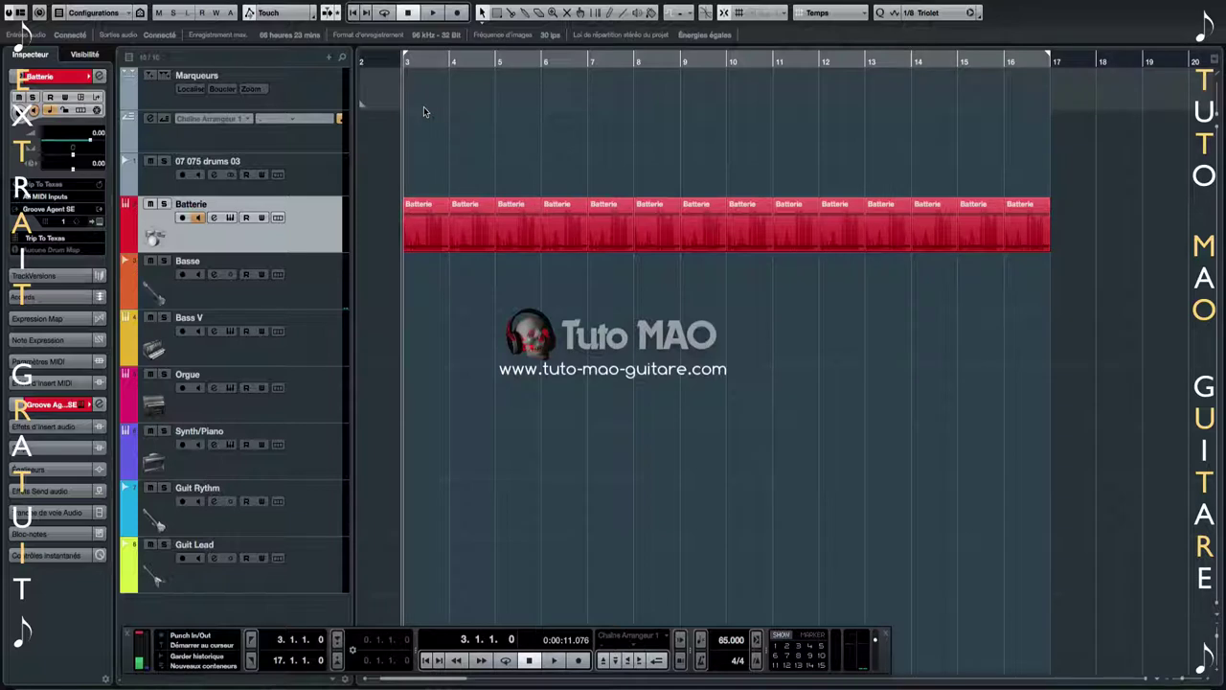
key("space")
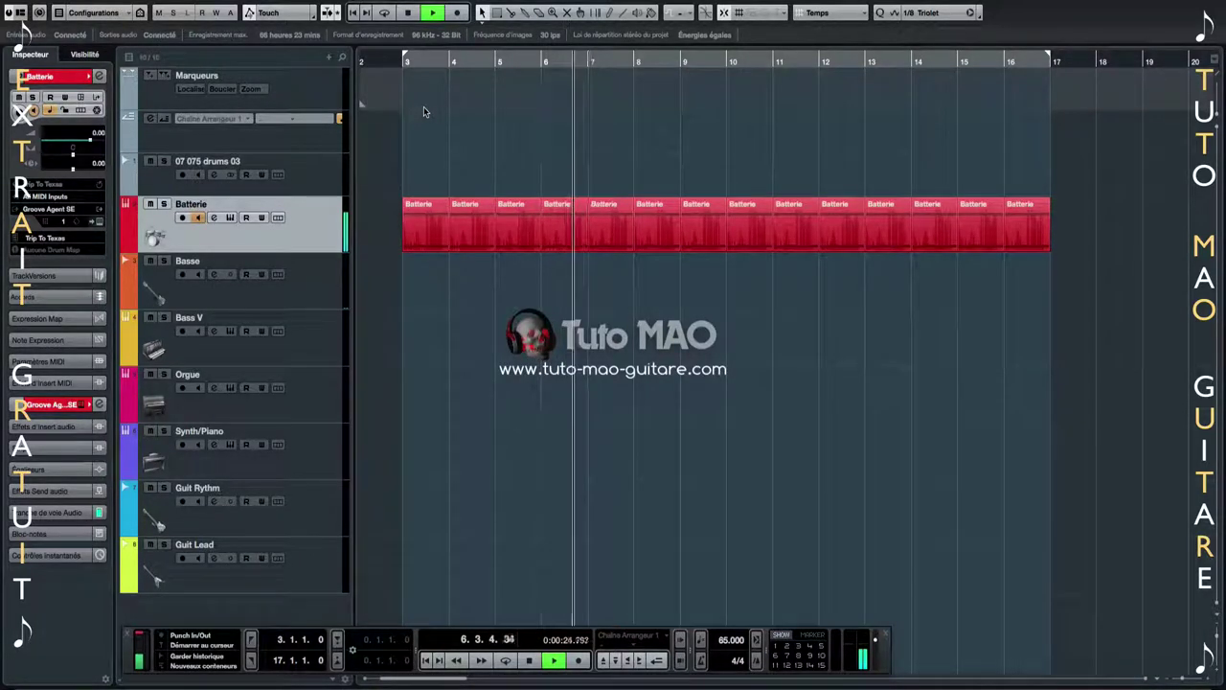
key("space")
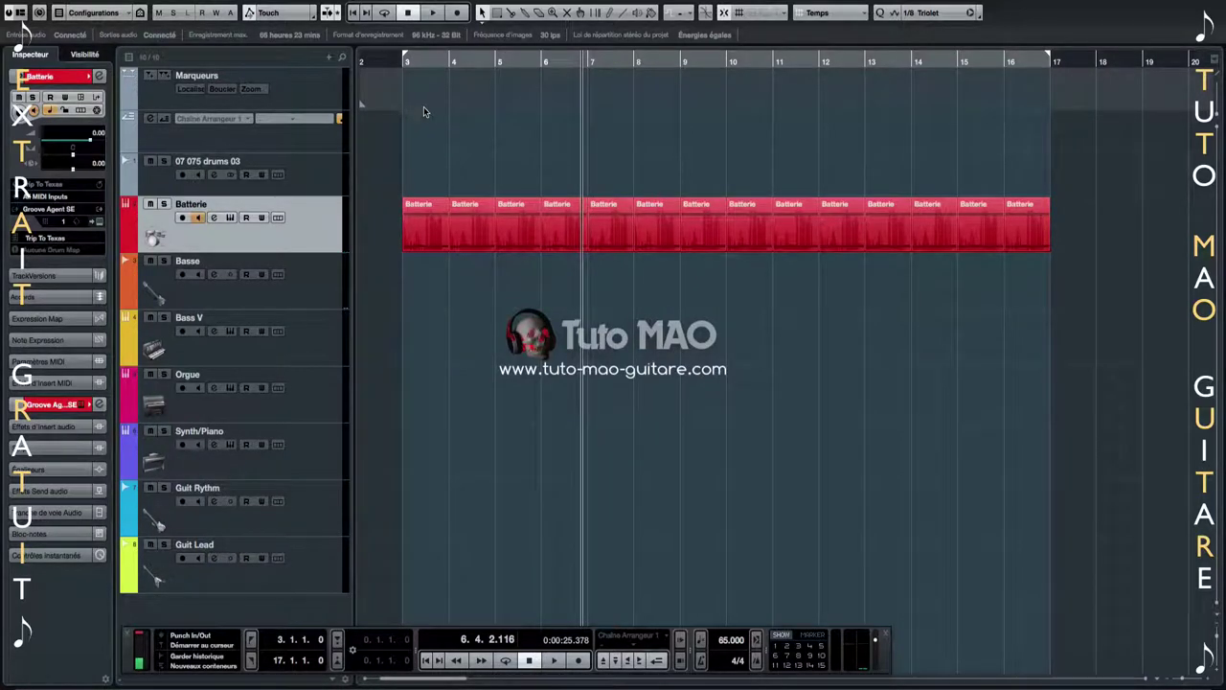
Select the Guit Rythm track and show its insert effects in the Inspector
left_click(304, 516)
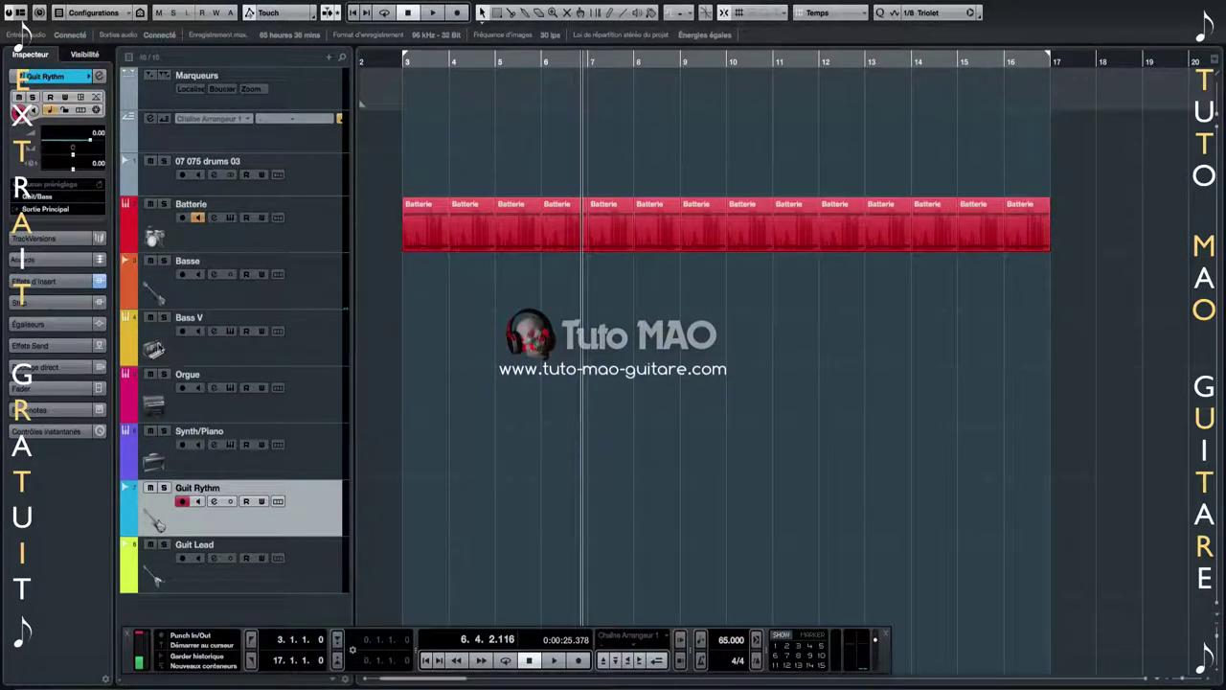
left_click(61, 281)
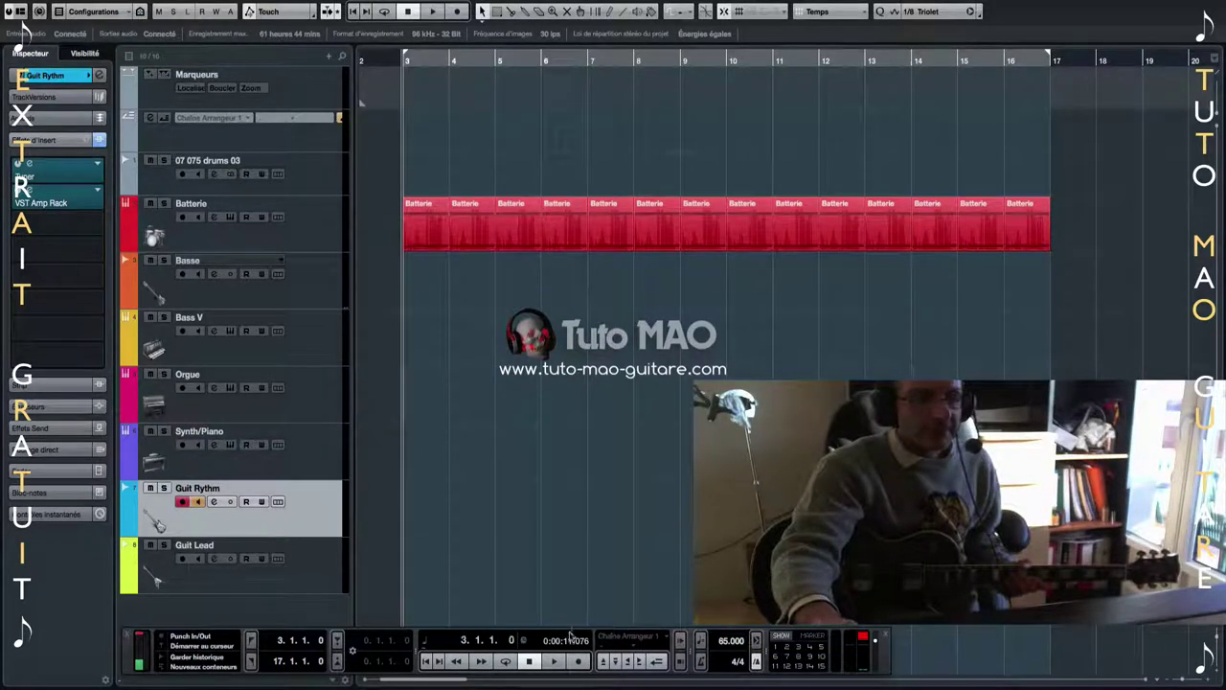
Try recording a rhythm guitar take on the Guit Rythm track from bar 3 over the drums
left_click(578, 661)
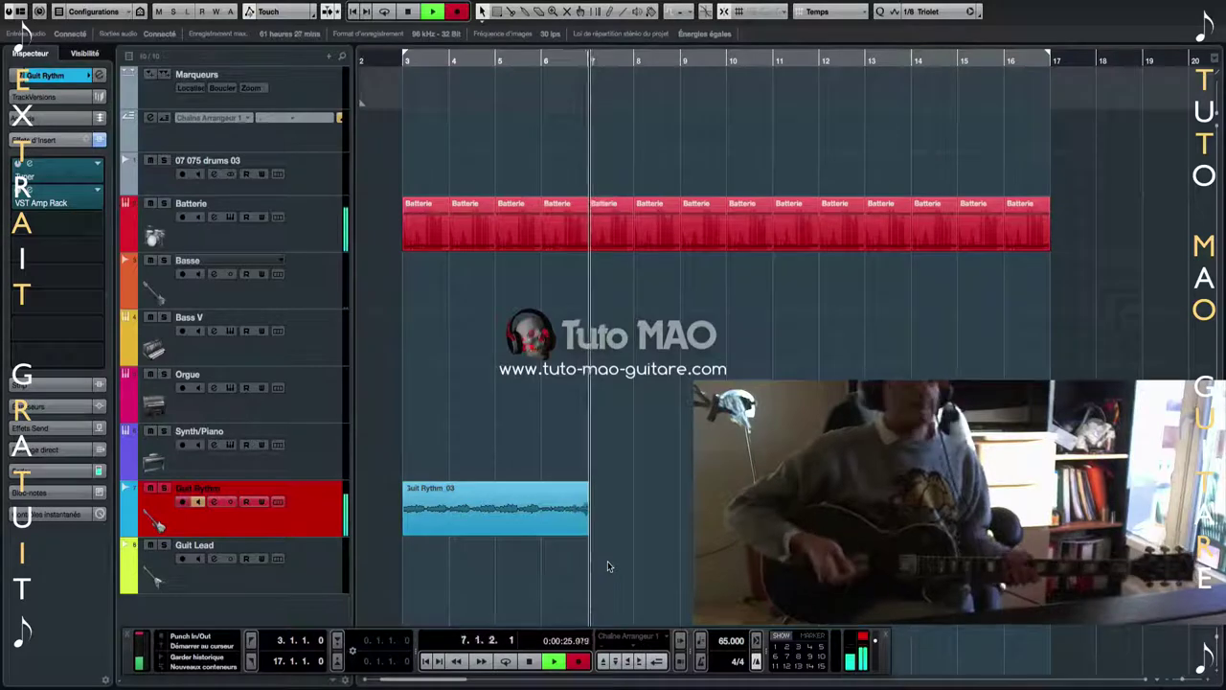
key("space")
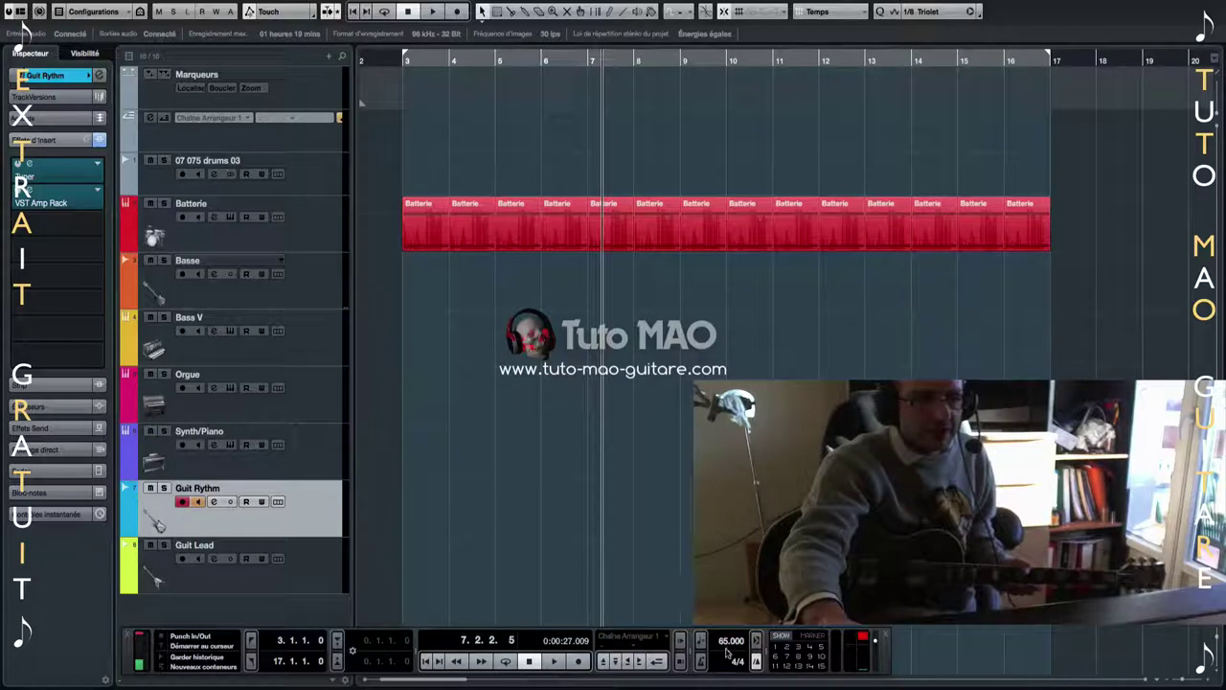
Set the project tempo to 55 BPM and audition the drums from the left locator at that speed
scroll(723, 641, "down", 8)
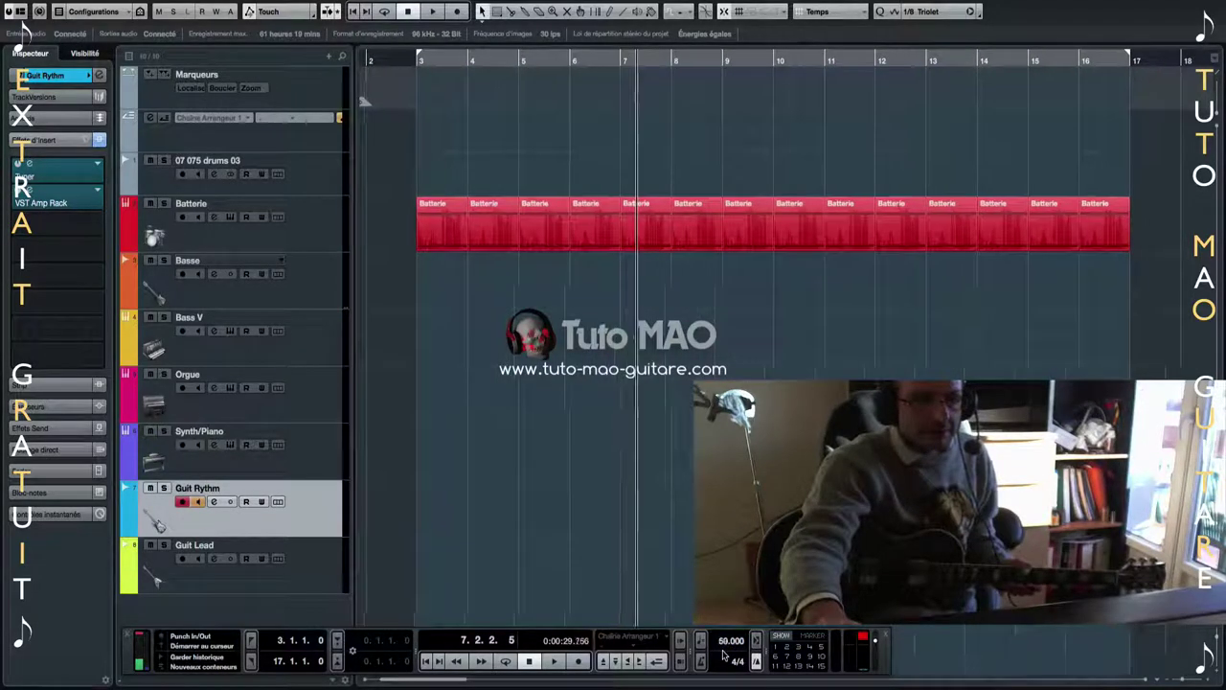
scroll(725, 659, "down", 2)
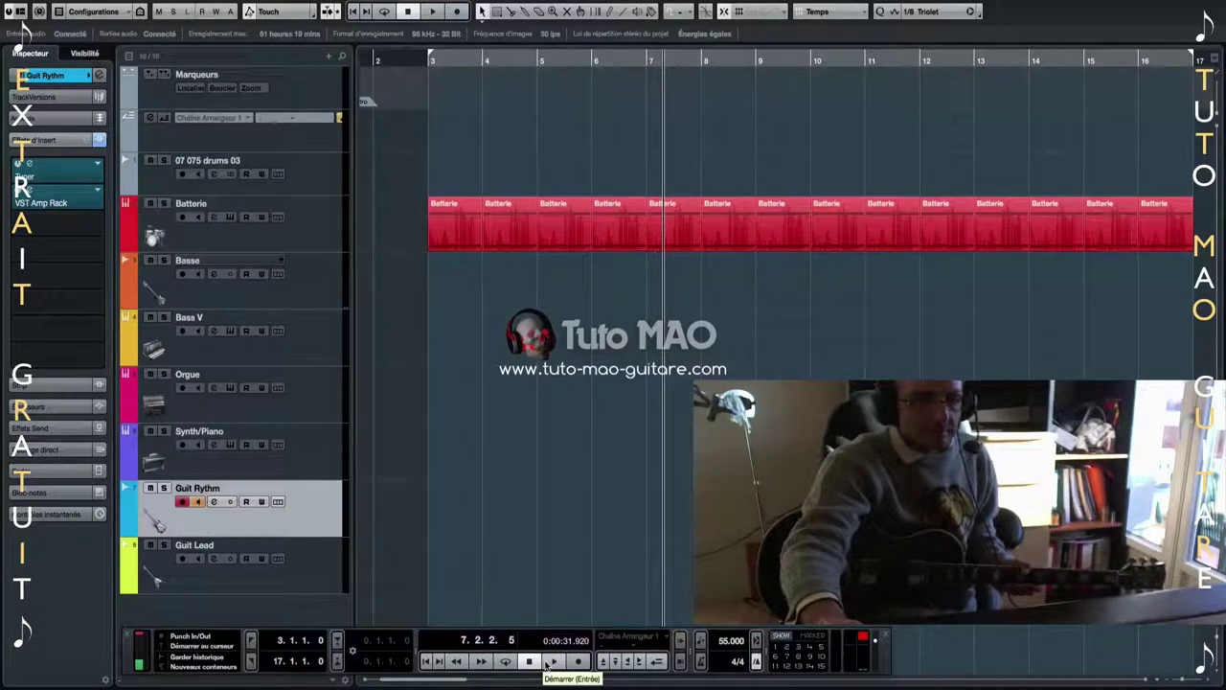
key("KP_1")
left_click(548, 662)
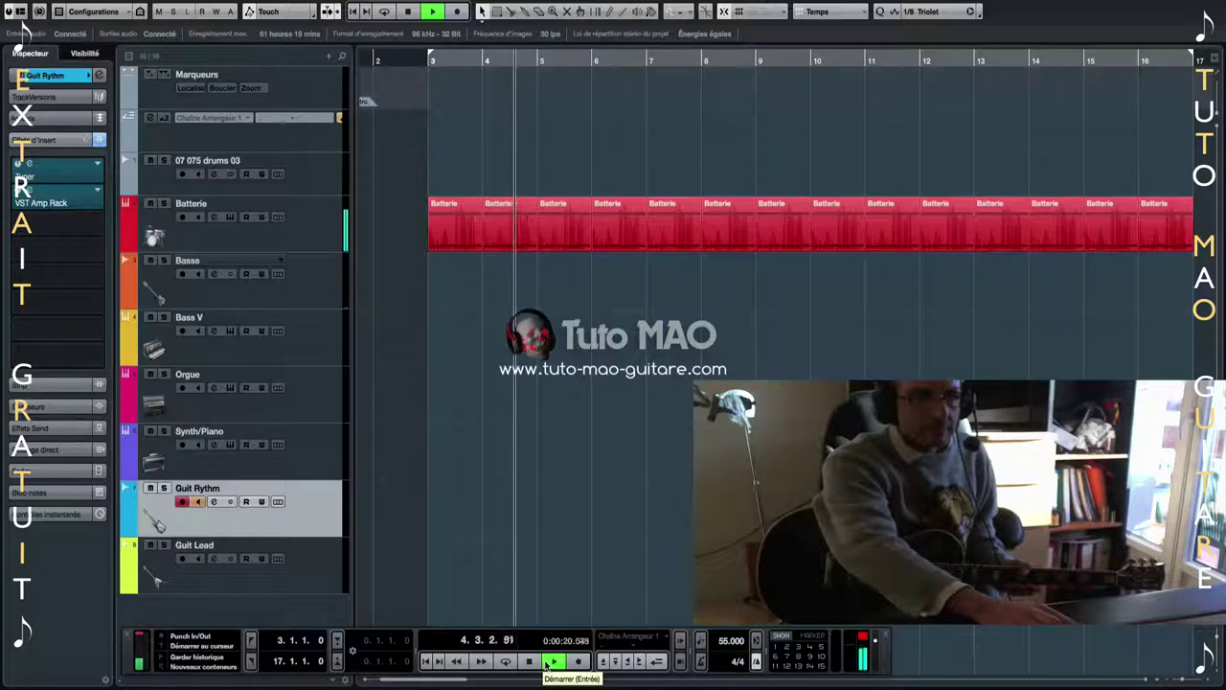
key("space")
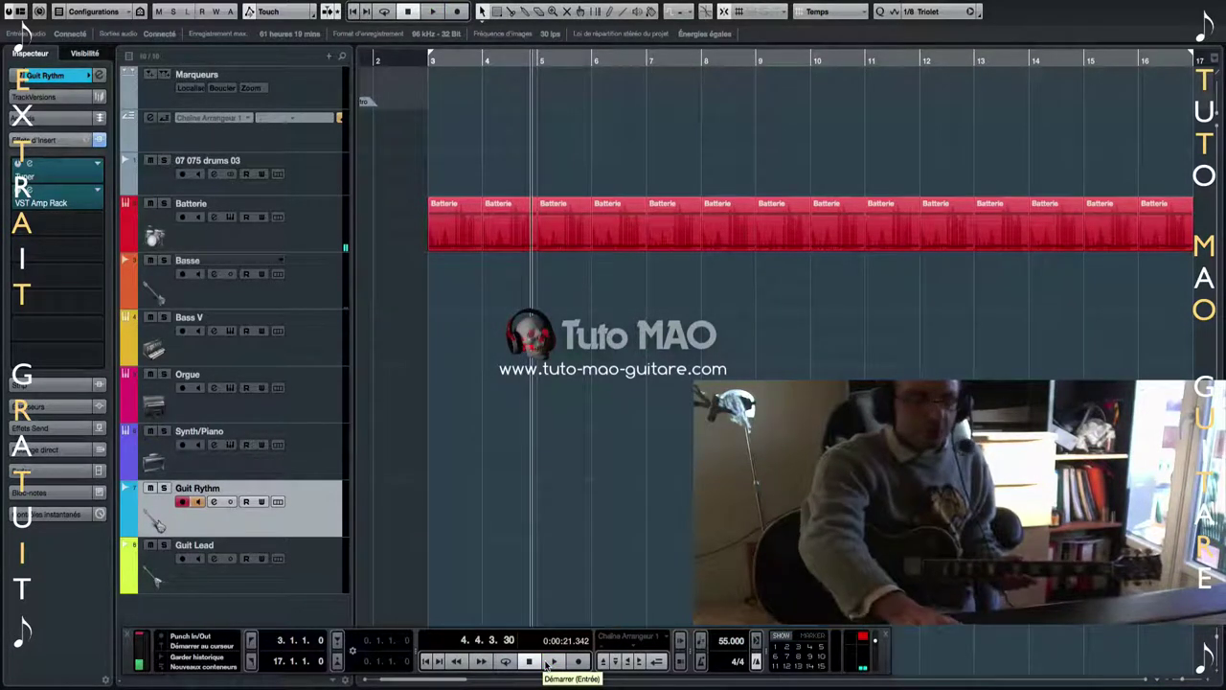
Record a rhythm guitar take on the Guit Rythm track from the left locator at bar 3 to just past bar 7
key("KP_1")
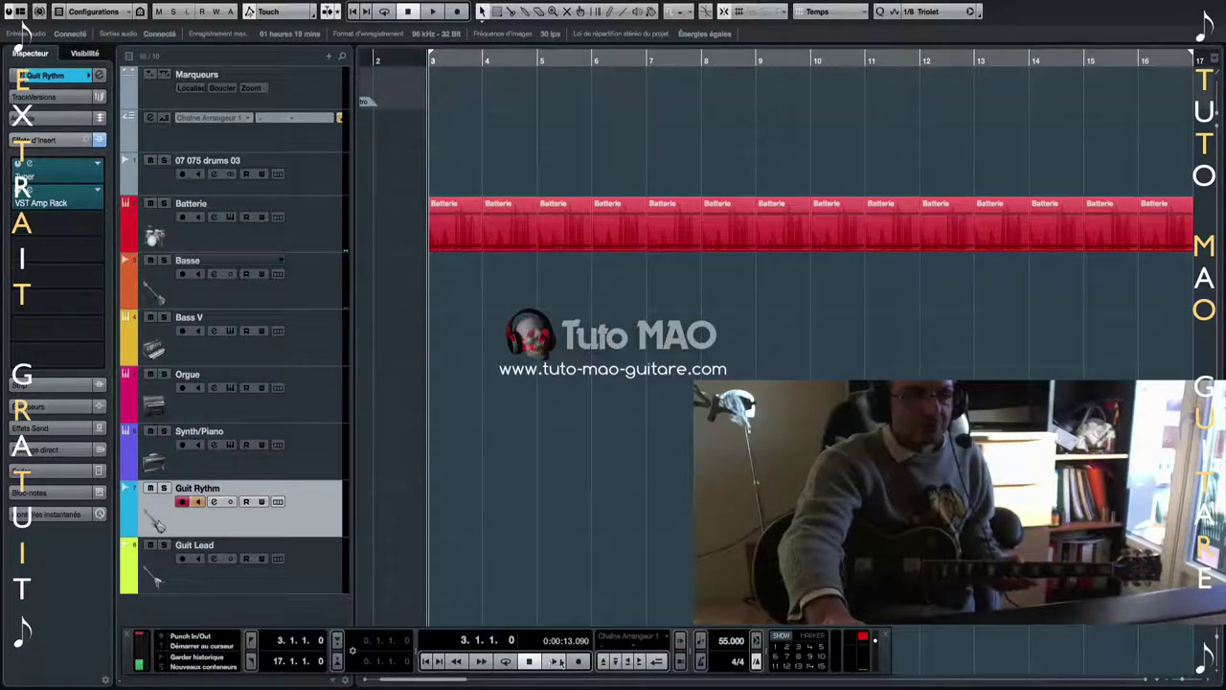
left_click(579, 661)
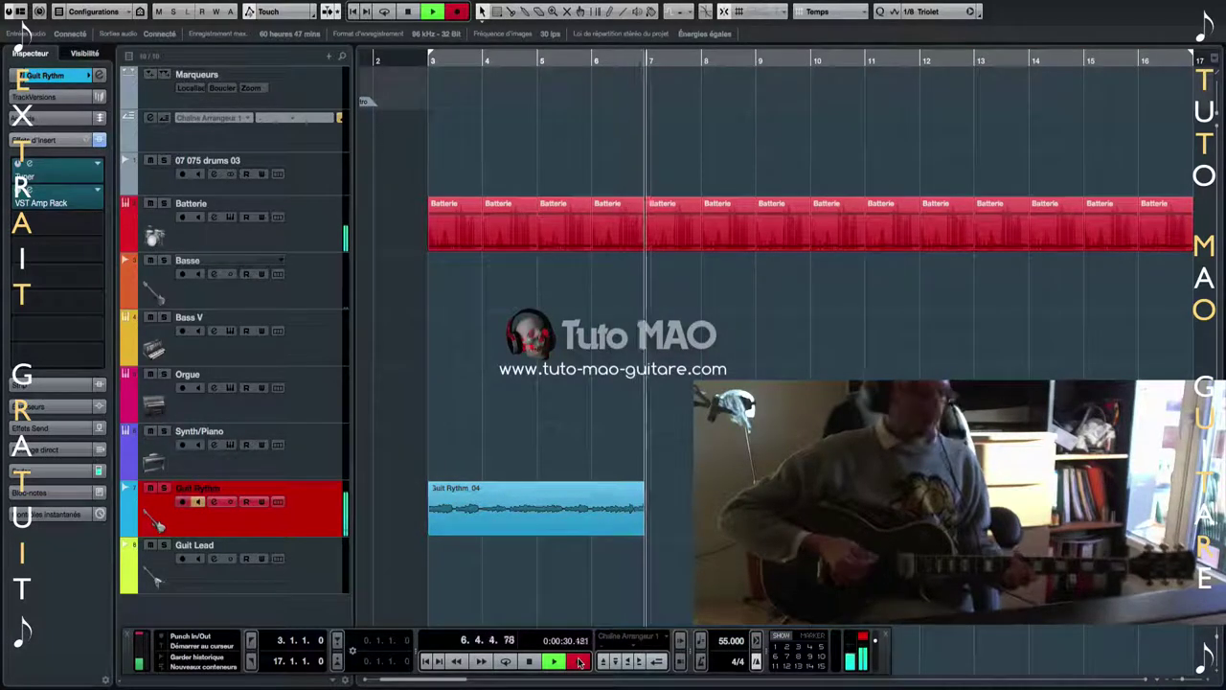
left_click(578, 660)
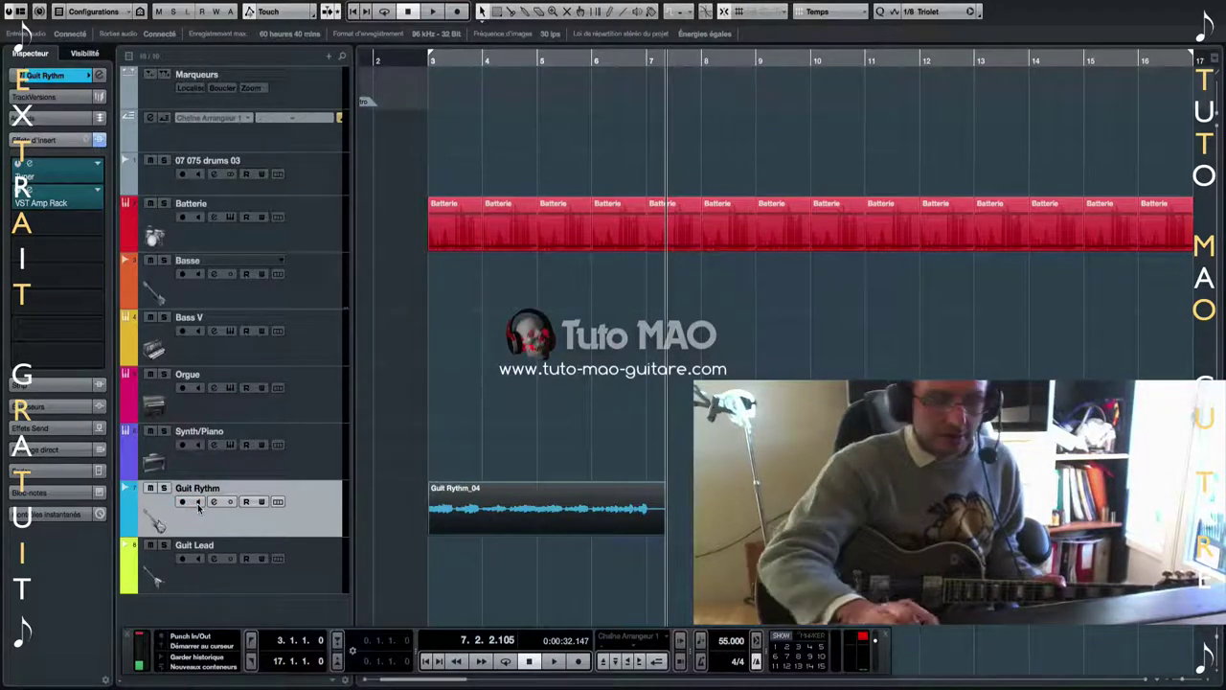
Play back the recorded rhythm guitar take from bar 3 and trim its end to bar 7
key("space")
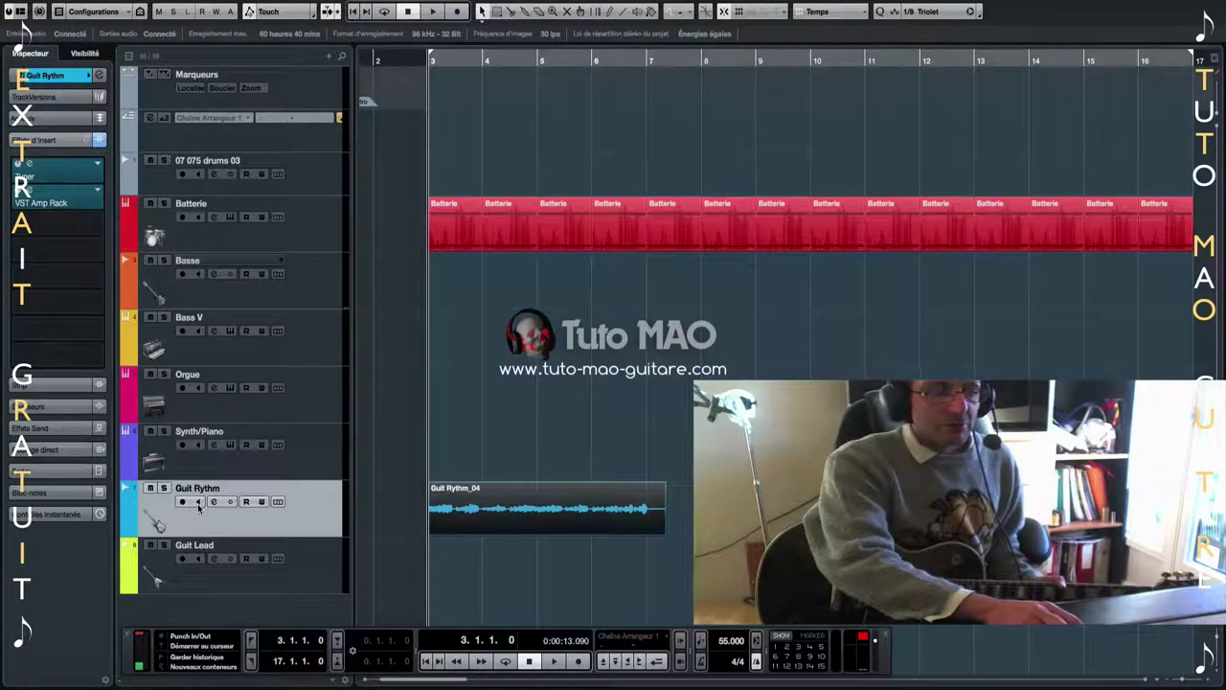
key("space")
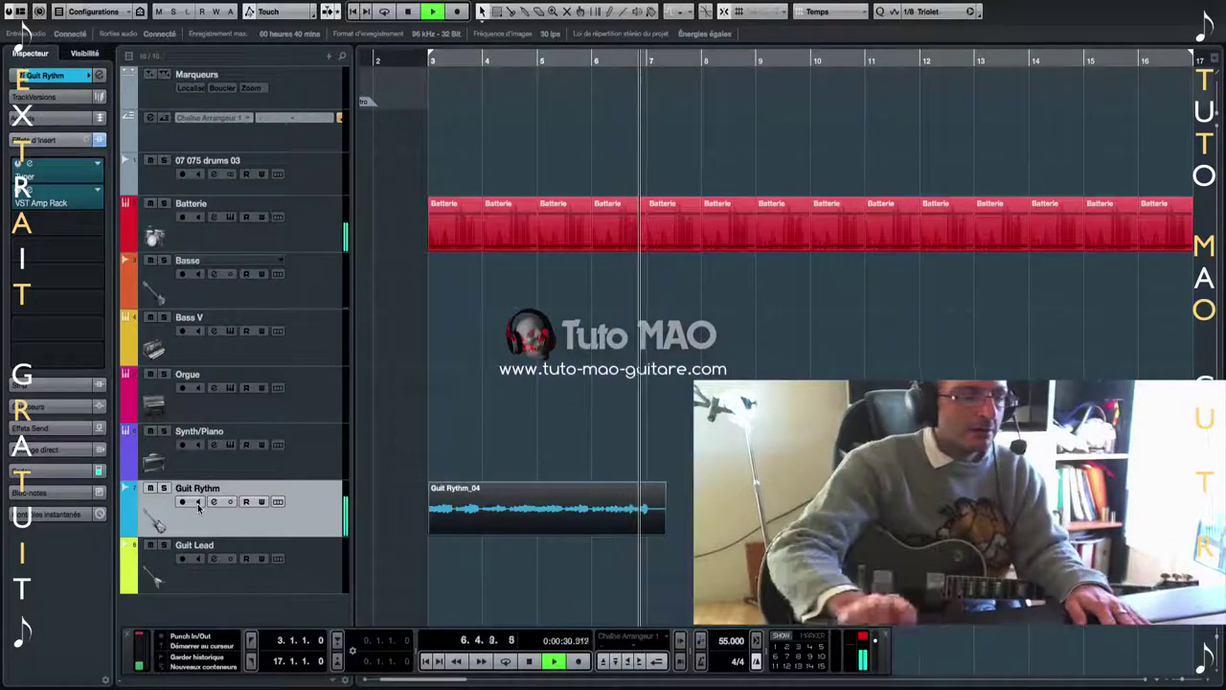
key("space")
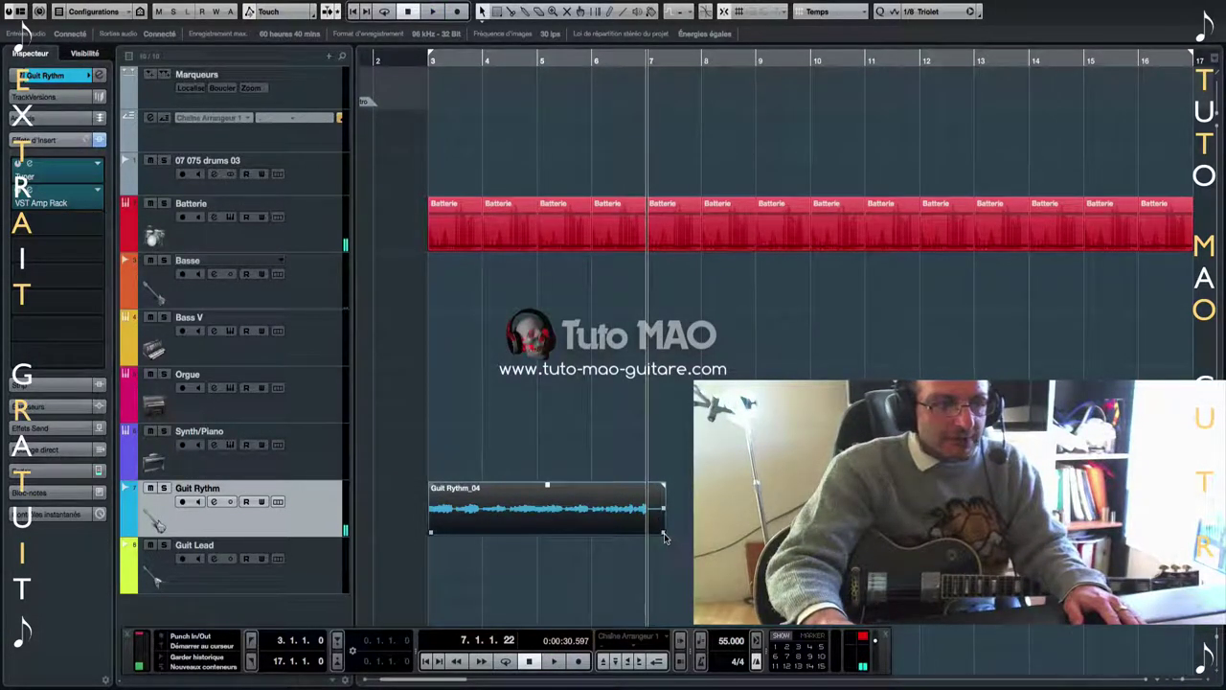
left_click_drag(664, 532, 649, 529)
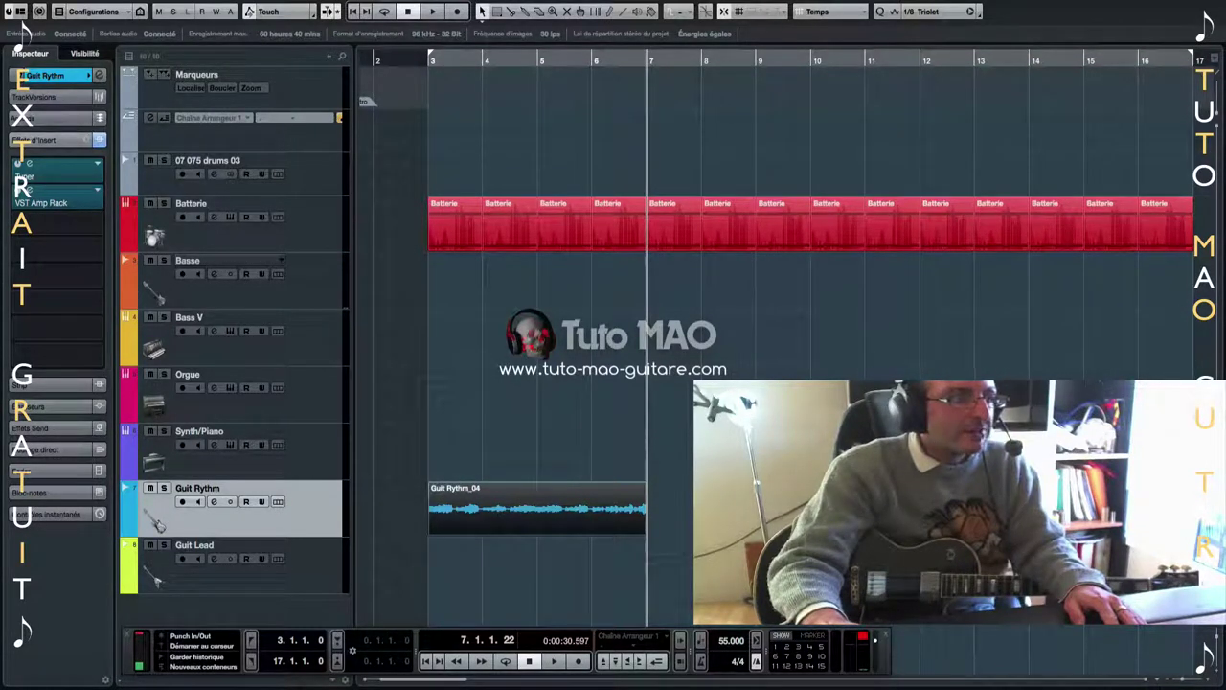
Save the project as "Tuto Blues part 2.cpr" in the cubase pro 85 blues folder, replacing the existing file
left_click(112, 1)
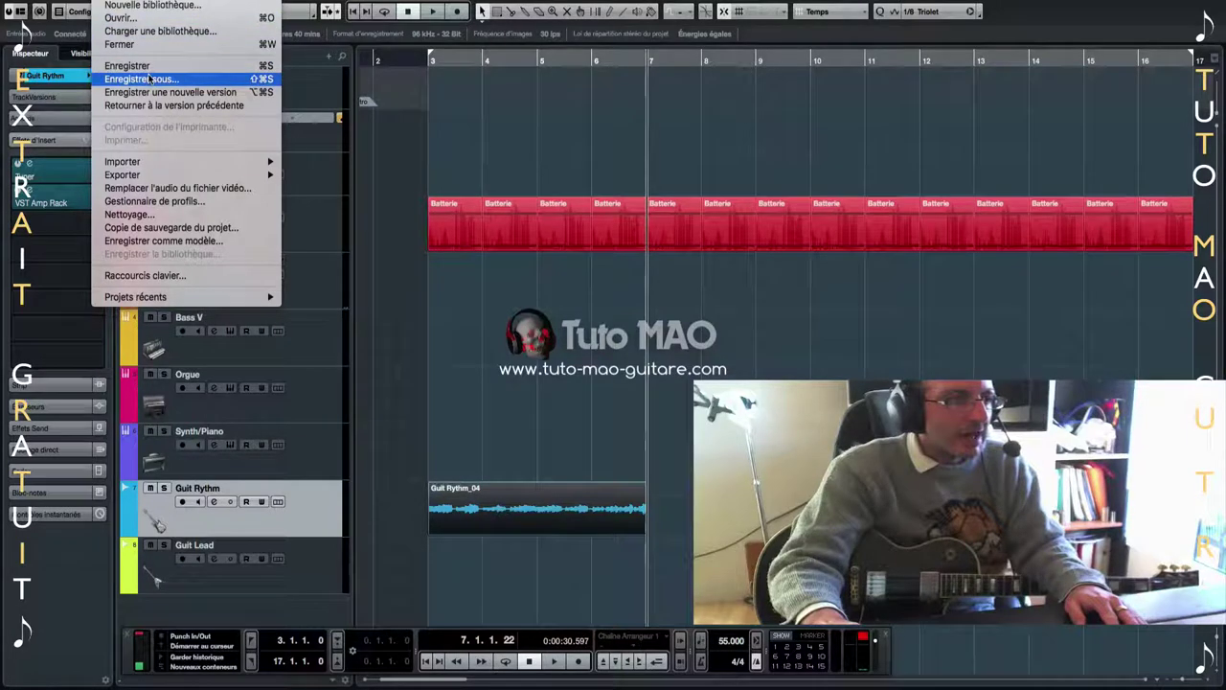
left_click(161, 79)
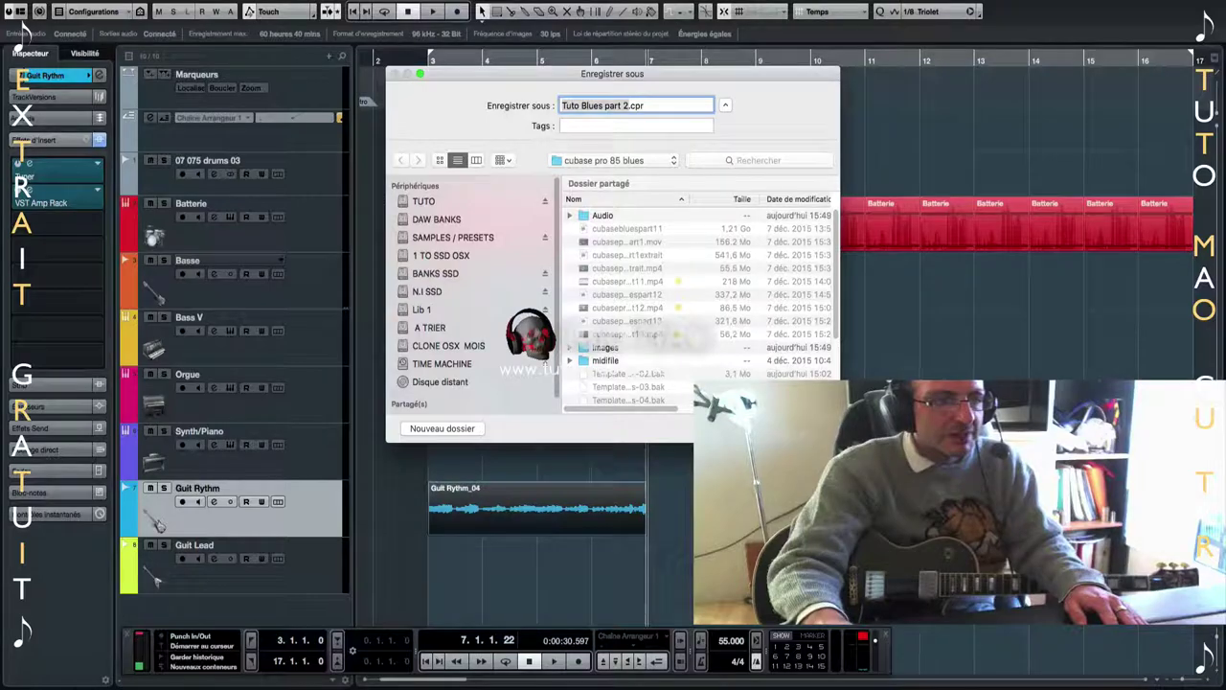
key("Return")
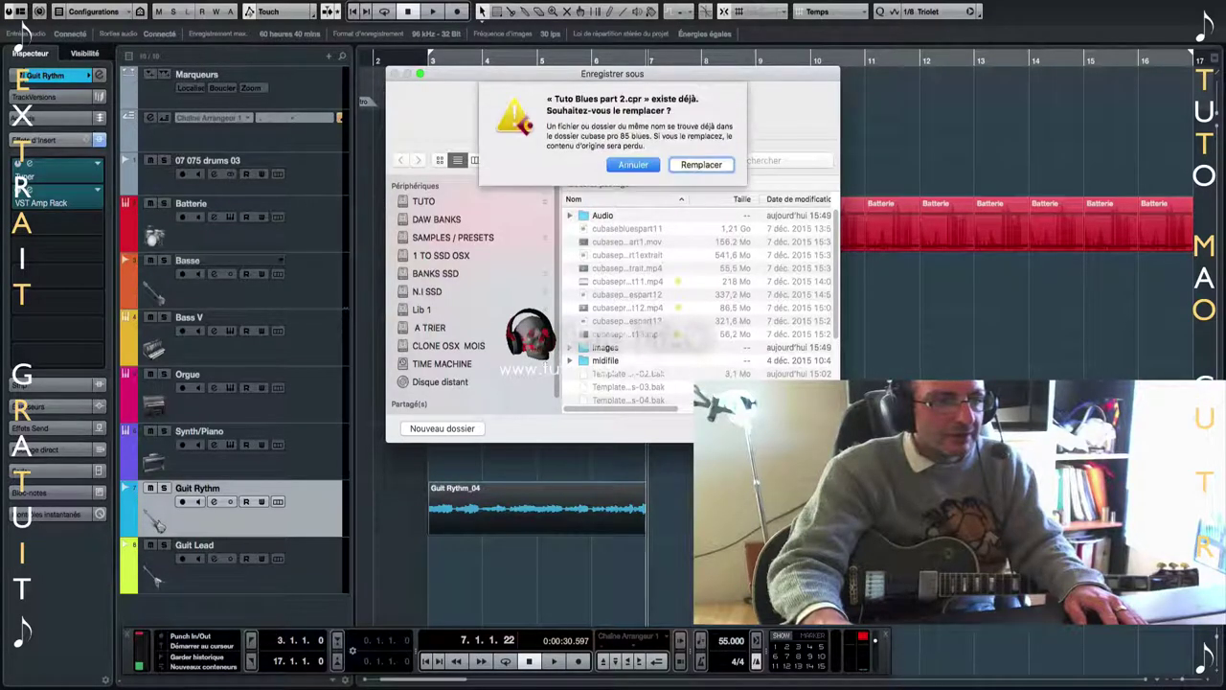
left_click(712, 165)
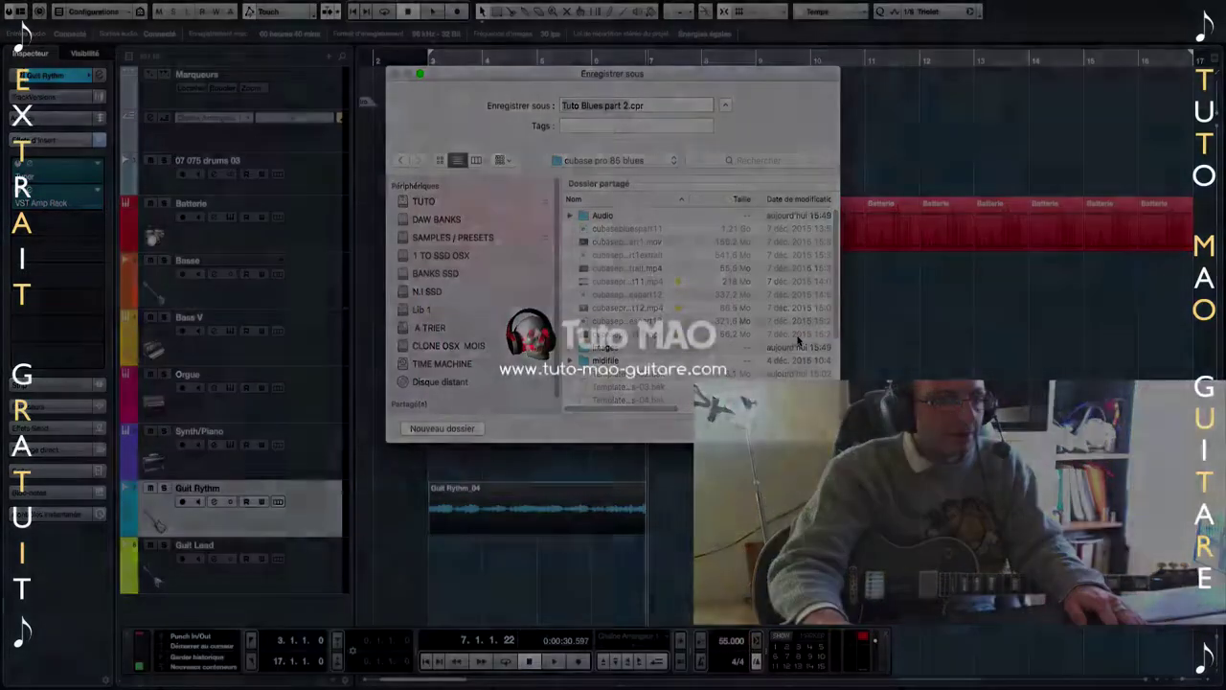